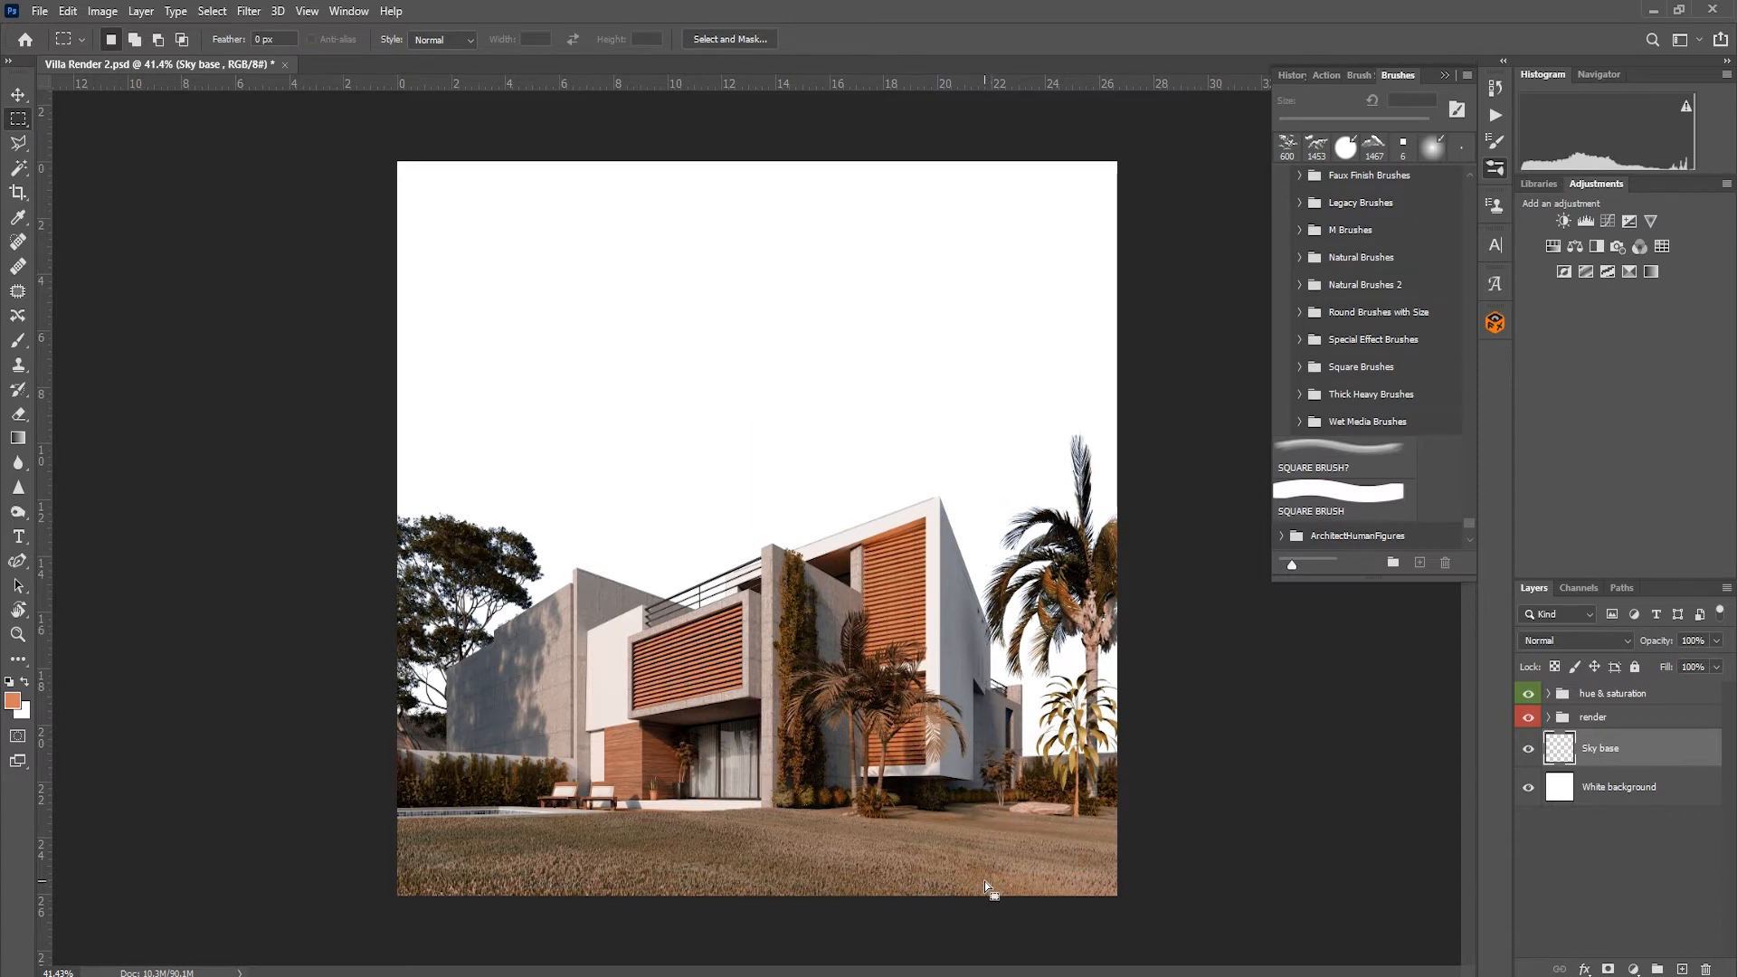
Step: Paint the rectangular selection on the Sky base layer solid orange with the foreground colour #d06742
{"action": "key", "text": "b"}
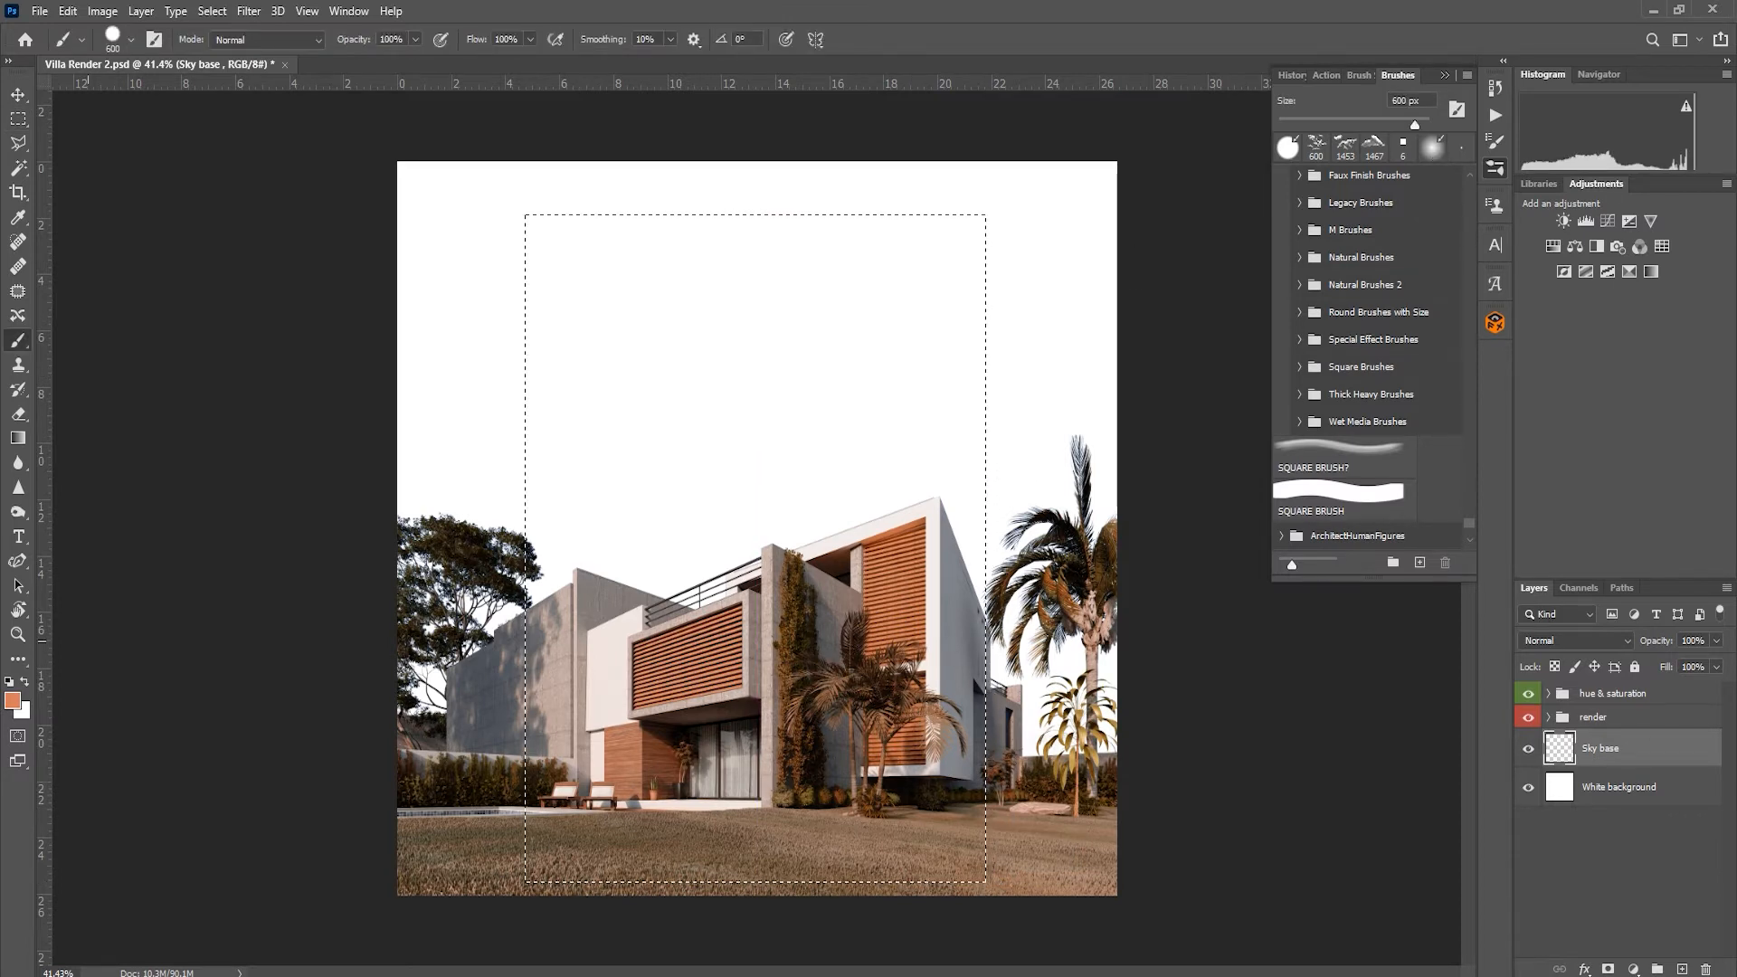
{"action": "left_click", "coordinate": [14, 700]}
{"action": "type", "text": "d"}
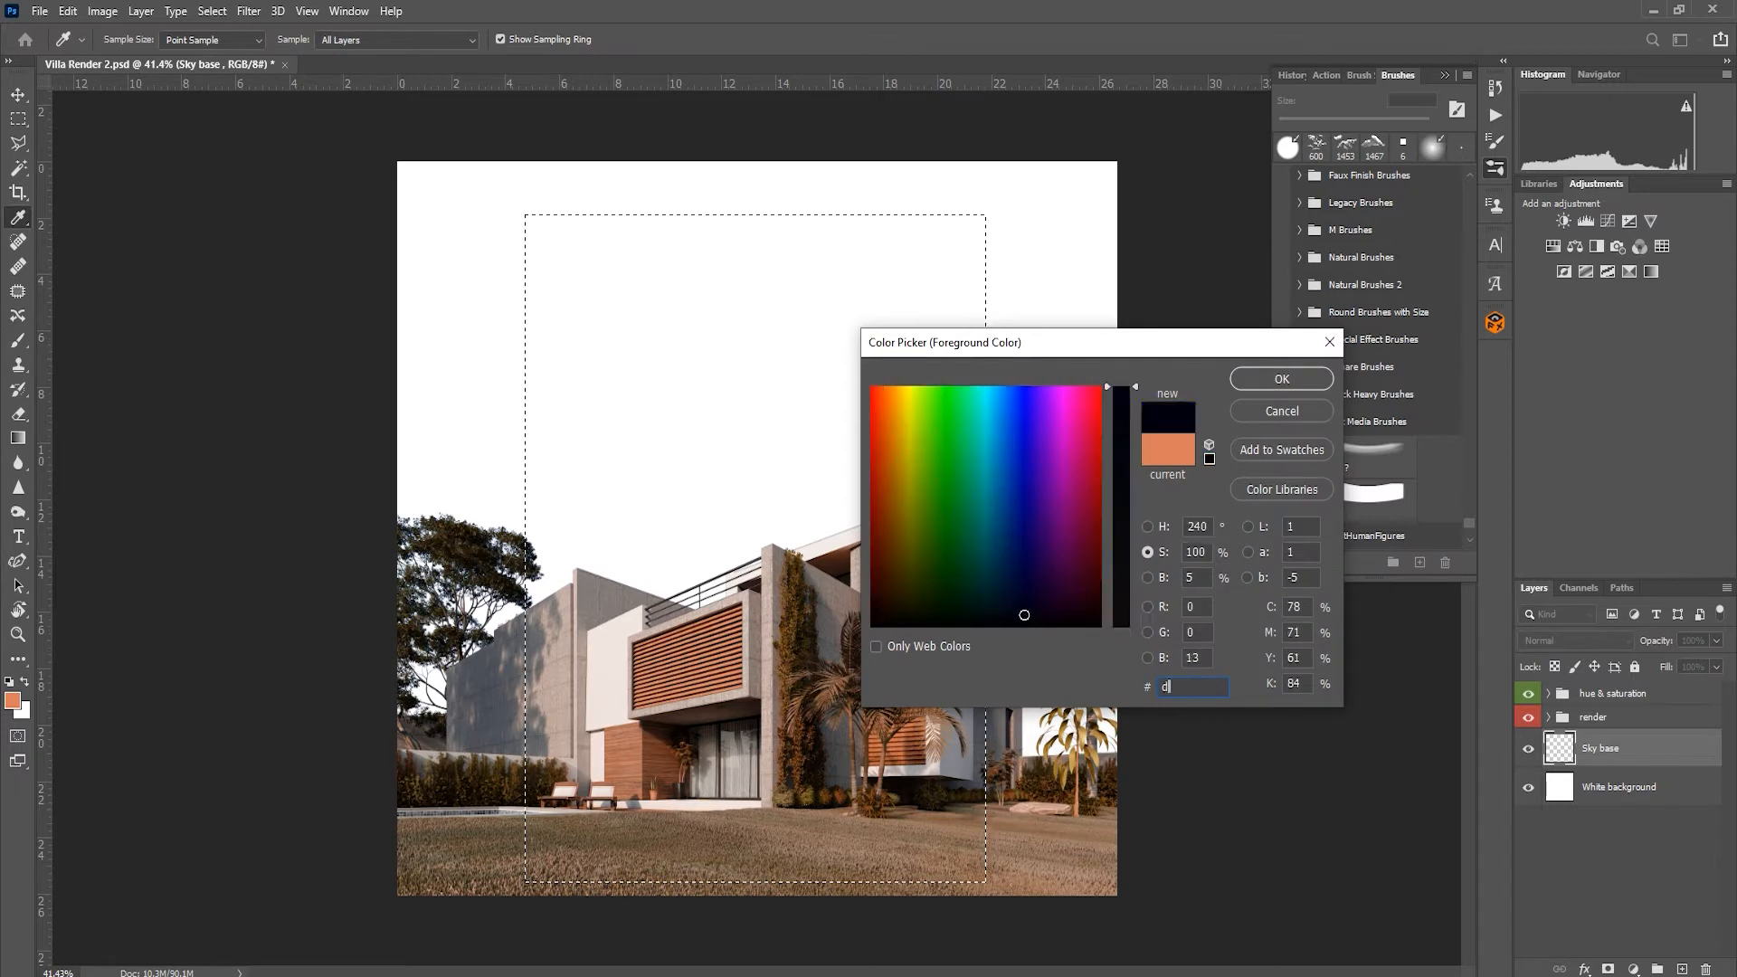
{"action": "type", "text": "06742"}
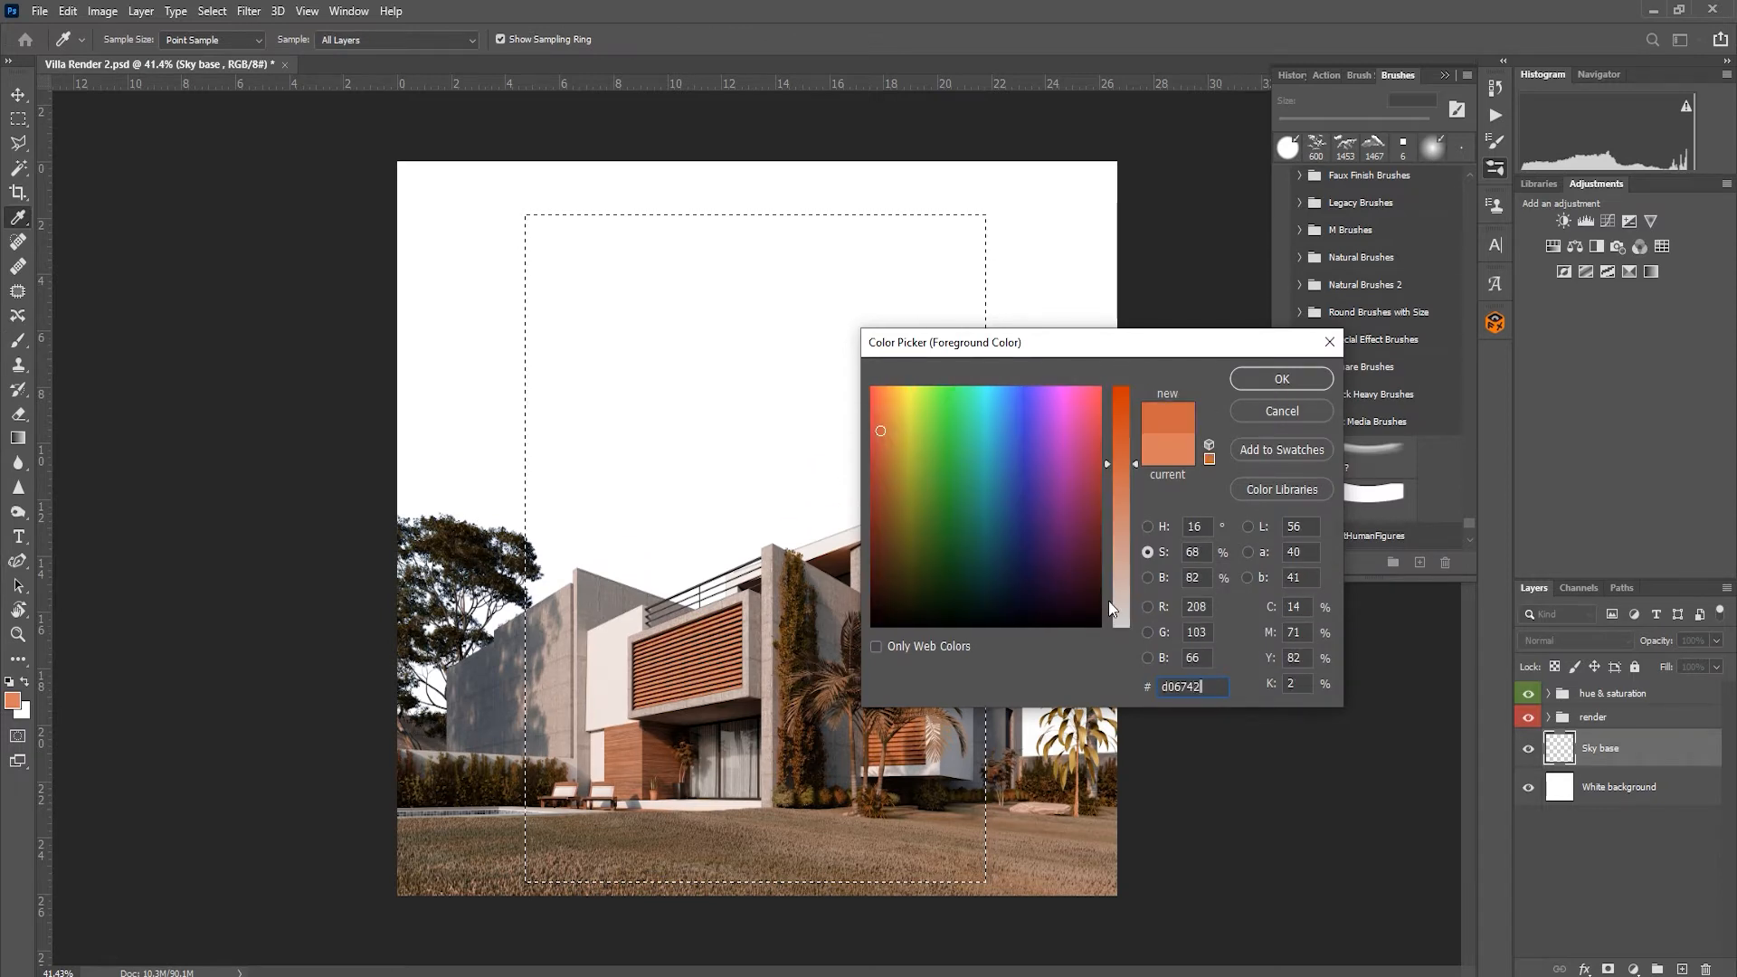
{"action": "key", "text": "Return"}
{"action": "mouse_move", "coordinate": [904, 318]}
{"action": "left_mouse_down"}
{"action": "mouse_move", "coordinate": [615, 317]}
{"action": "mouse_move", "coordinate": [606, 691]}
{"action": "left_mouse_up"}
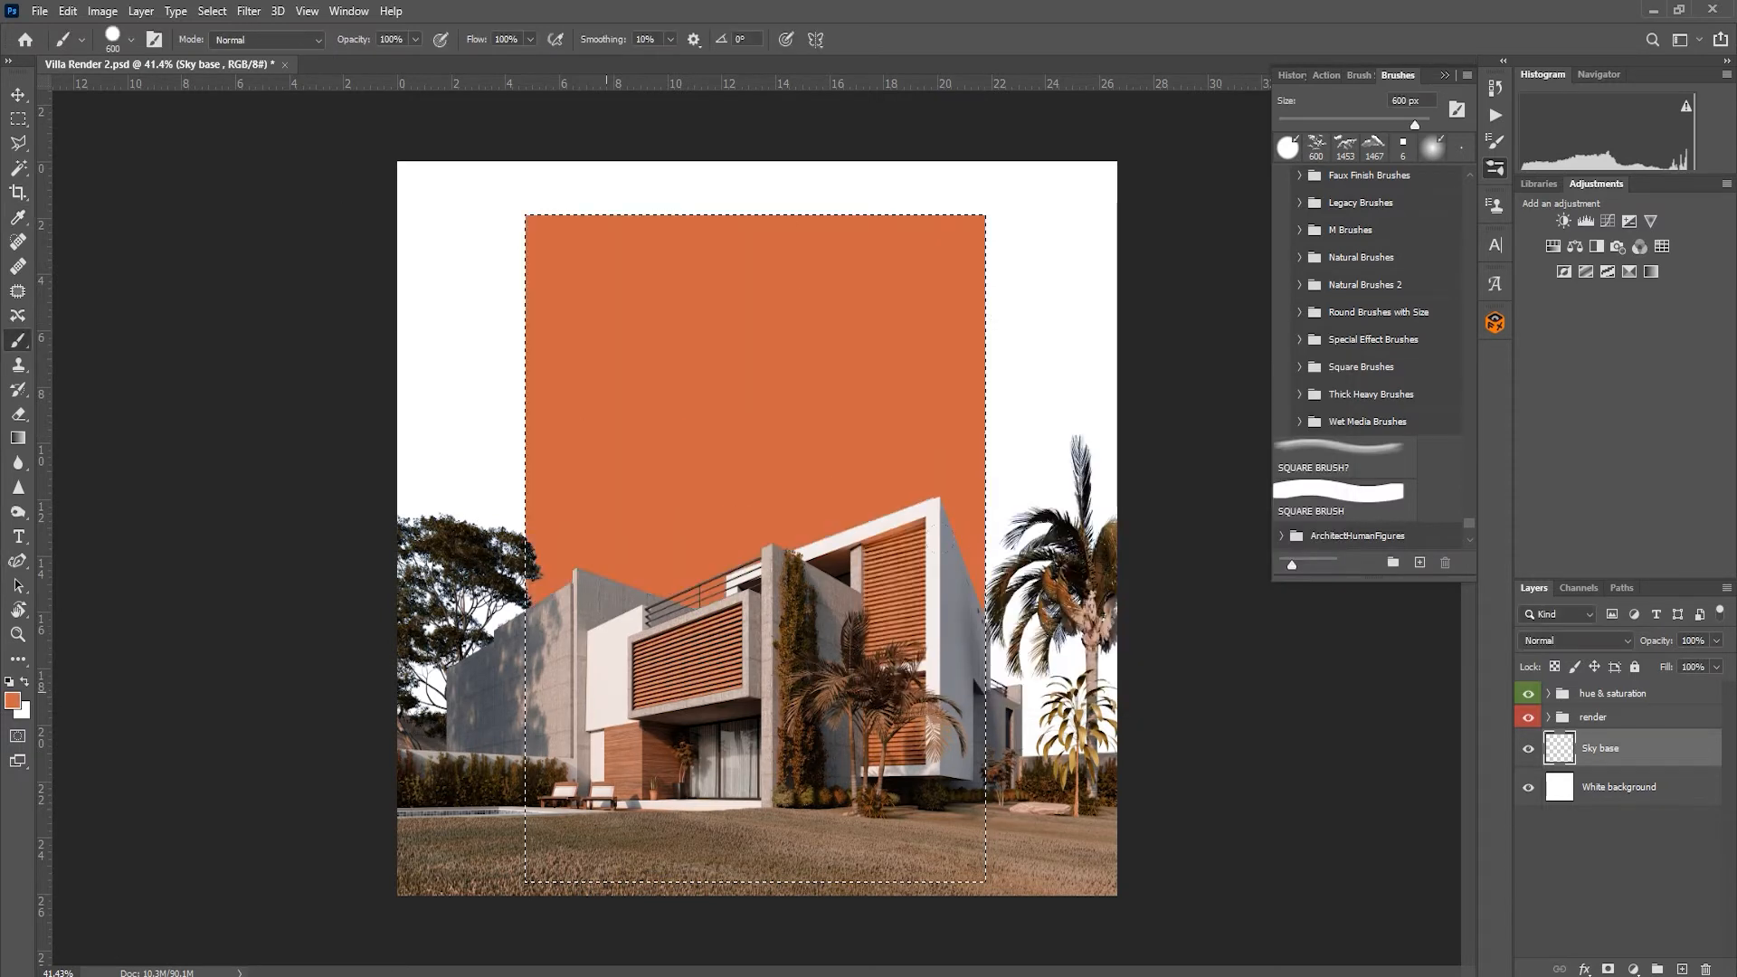
Step: Free-transform the orange sky rectangle to enlarge it and reposition it behind the villa
{"action": "key", "text": "ctrl+t"}
{"action": "mouse_move", "coordinate": [786, 407]}
{"action": "left_mouse_down"}
{"action": "mouse_move", "coordinate": [812, 405]}
{"action": "mouse_move", "coordinate": [781, 413]}
{"action": "mouse_move", "coordinate": [794, 407]}
{"action": "left_mouse_up"}
{"action": "left_click_drag", "start_coordinate": [986, 549], "coordinate": [1008, 549]}
{"action": "mouse_move", "coordinate": [768, 201]}
{"action": "left_mouse_down"}
{"action": "mouse_move", "coordinate": [767, 255]}
{"action": "mouse_move", "coordinate": [767, 230]}
{"action": "left_mouse_up"}
{"action": "left_click_drag", "start_coordinate": [775, 279], "coordinate": [764, 283]}
{"action": "left_click_drag", "start_coordinate": [1005, 561], "coordinate": [1029, 560]}
{"action": "left_click_drag", "start_coordinate": [887, 480], "coordinate": [893, 471]}
{"action": "key", "text": "Return"}
{"action": "key", "text": "v"}
{"action": "left_click_drag", "start_coordinate": [819, 330], "coordinate": [809, 335]}
Step: Outline the orange rectangle's edges with straight black lines using the 6 px square brush
{"action": "key", "text": "b"}
{"action": "left_click", "coordinate": [13, 701]}
{"action": "left_click_drag", "start_coordinate": [931, 558], "coordinate": [895, 642]}
{"action": "key", "text": "Return"}
{"action": "scroll", "coordinate": [489, 636], "scroll_direction": "up", "scroll_amount": 8}
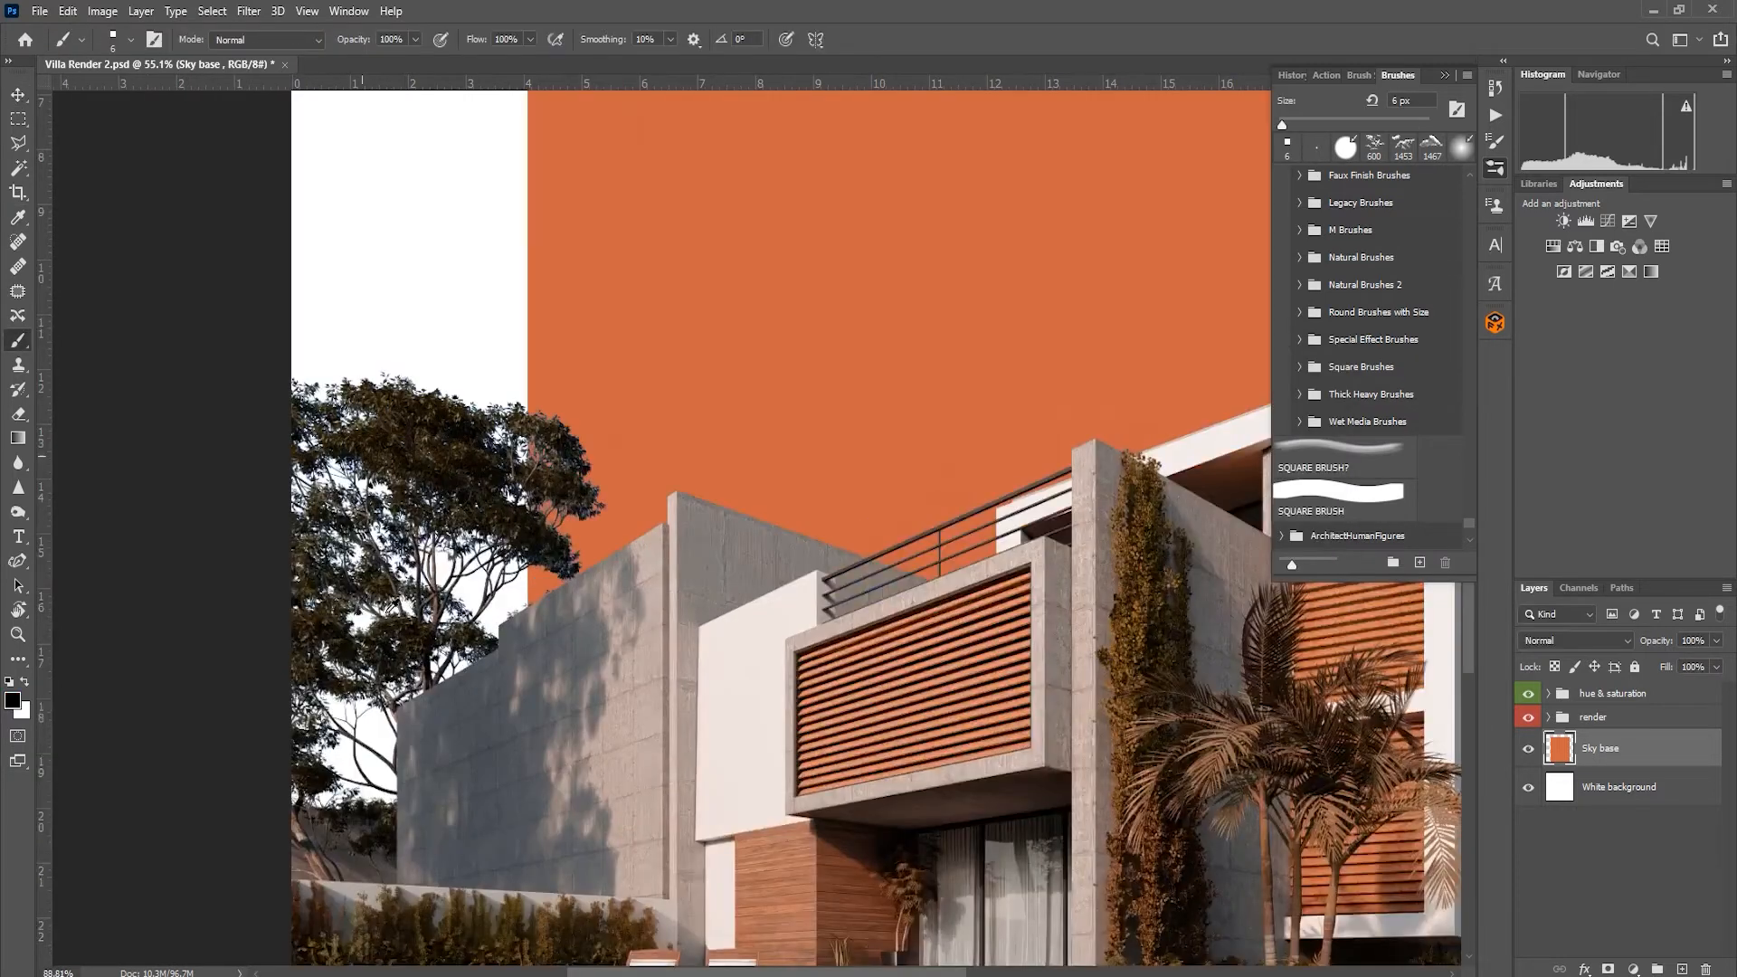
{"action": "scroll", "coordinate": [518, 607], "scroll_direction": "up", "scroll_amount": 17}
{"action": "scroll", "coordinate": [598, 605], "scroll_direction": "down", "scroll_amount": 20}
{"action": "scroll", "coordinate": [606, 230], "scroll_direction": "up", "scroll_amount": 18}
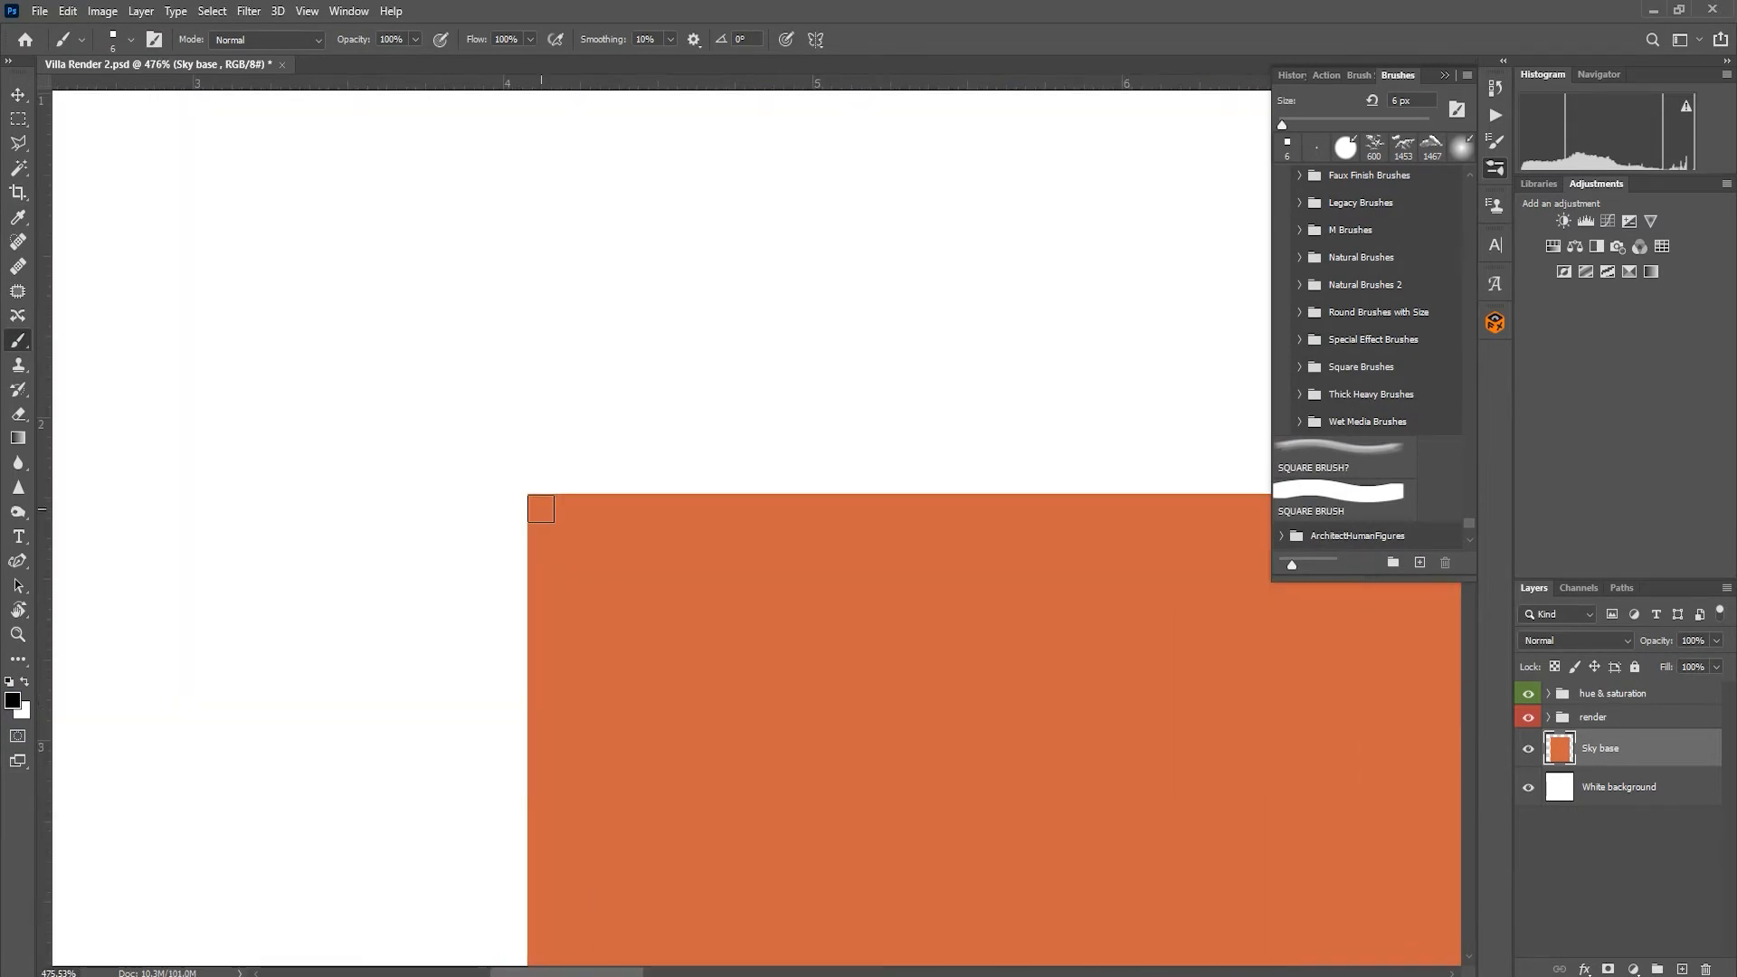
{"action": "left_click", "coordinate": [541, 507]}
{"action": "scroll", "coordinate": [541, 507], "scroll_direction": "down", "scroll_amount": 15}
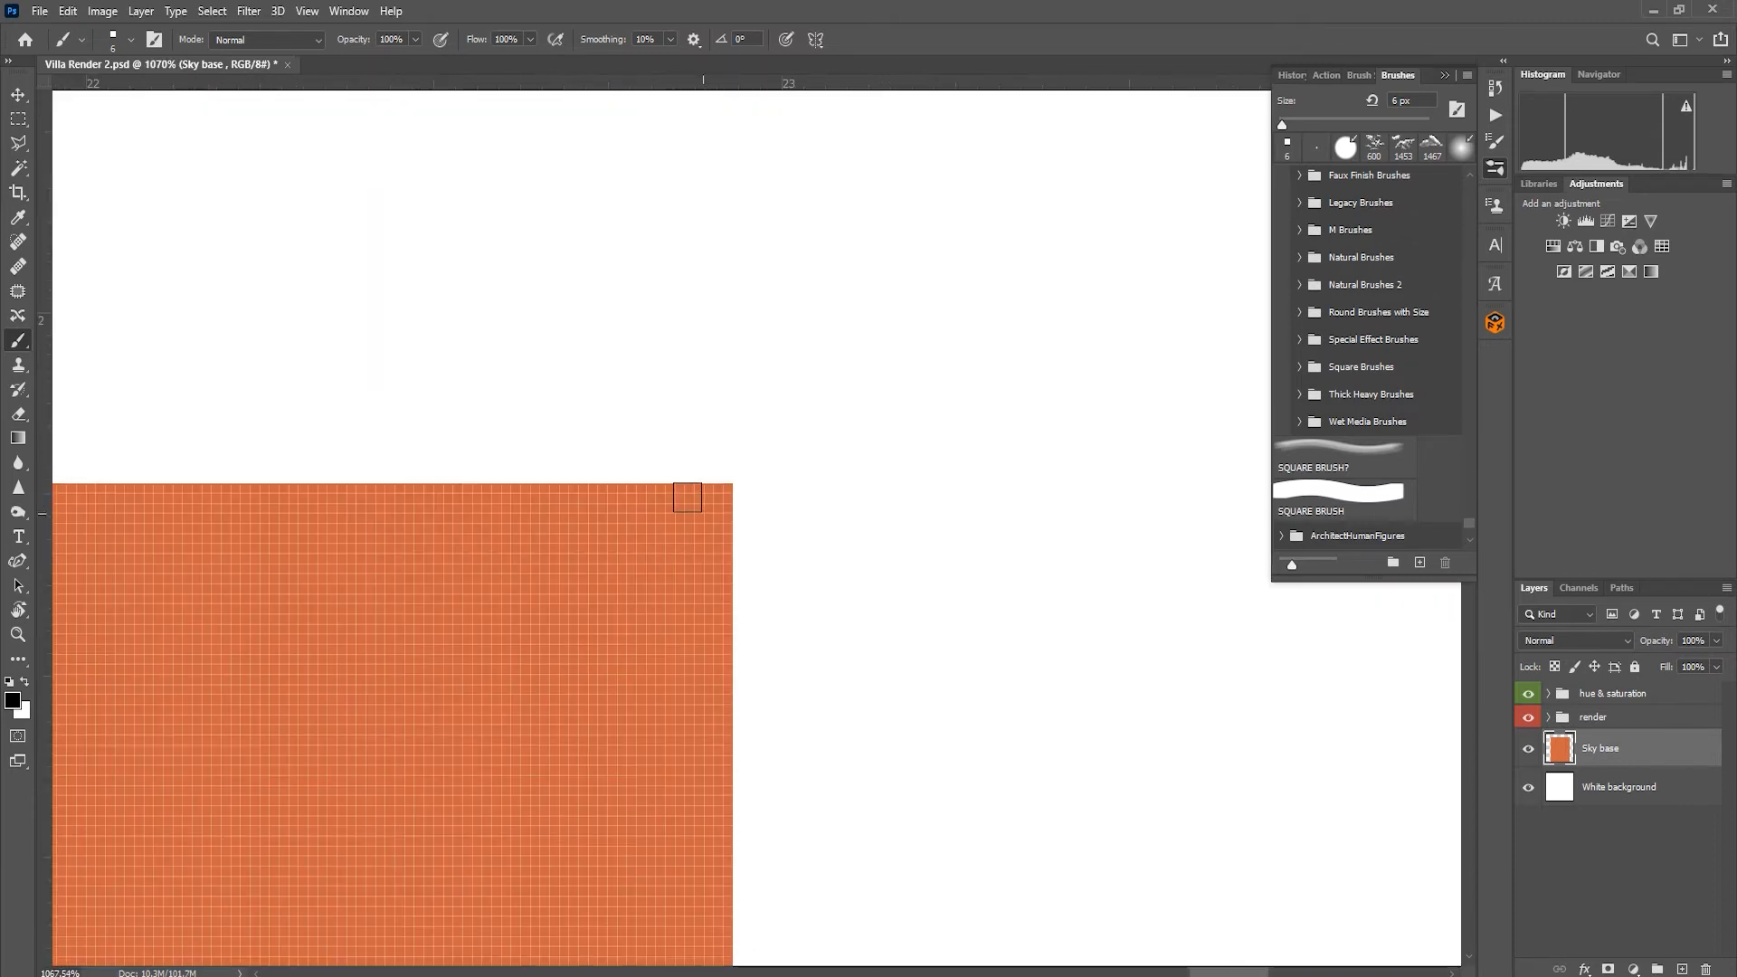
{"action": "left_click", "coordinate": [704, 510], "text": "shift"}
{"action": "scroll", "coordinate": [701, 513], "scroll_direction": "down", "scroll_amount": 5}
{"action": "scroll", "coordinate": [985, 651], "scroll_direction": "up", "scroll_amount": 20}
{"action": "left_click", "coordinate": [1023, 653], "text": "shift"}
{"action": "scroll", "coordinate": [1023, 653], "scroll_direction": "down", "scroll_amount": 20}
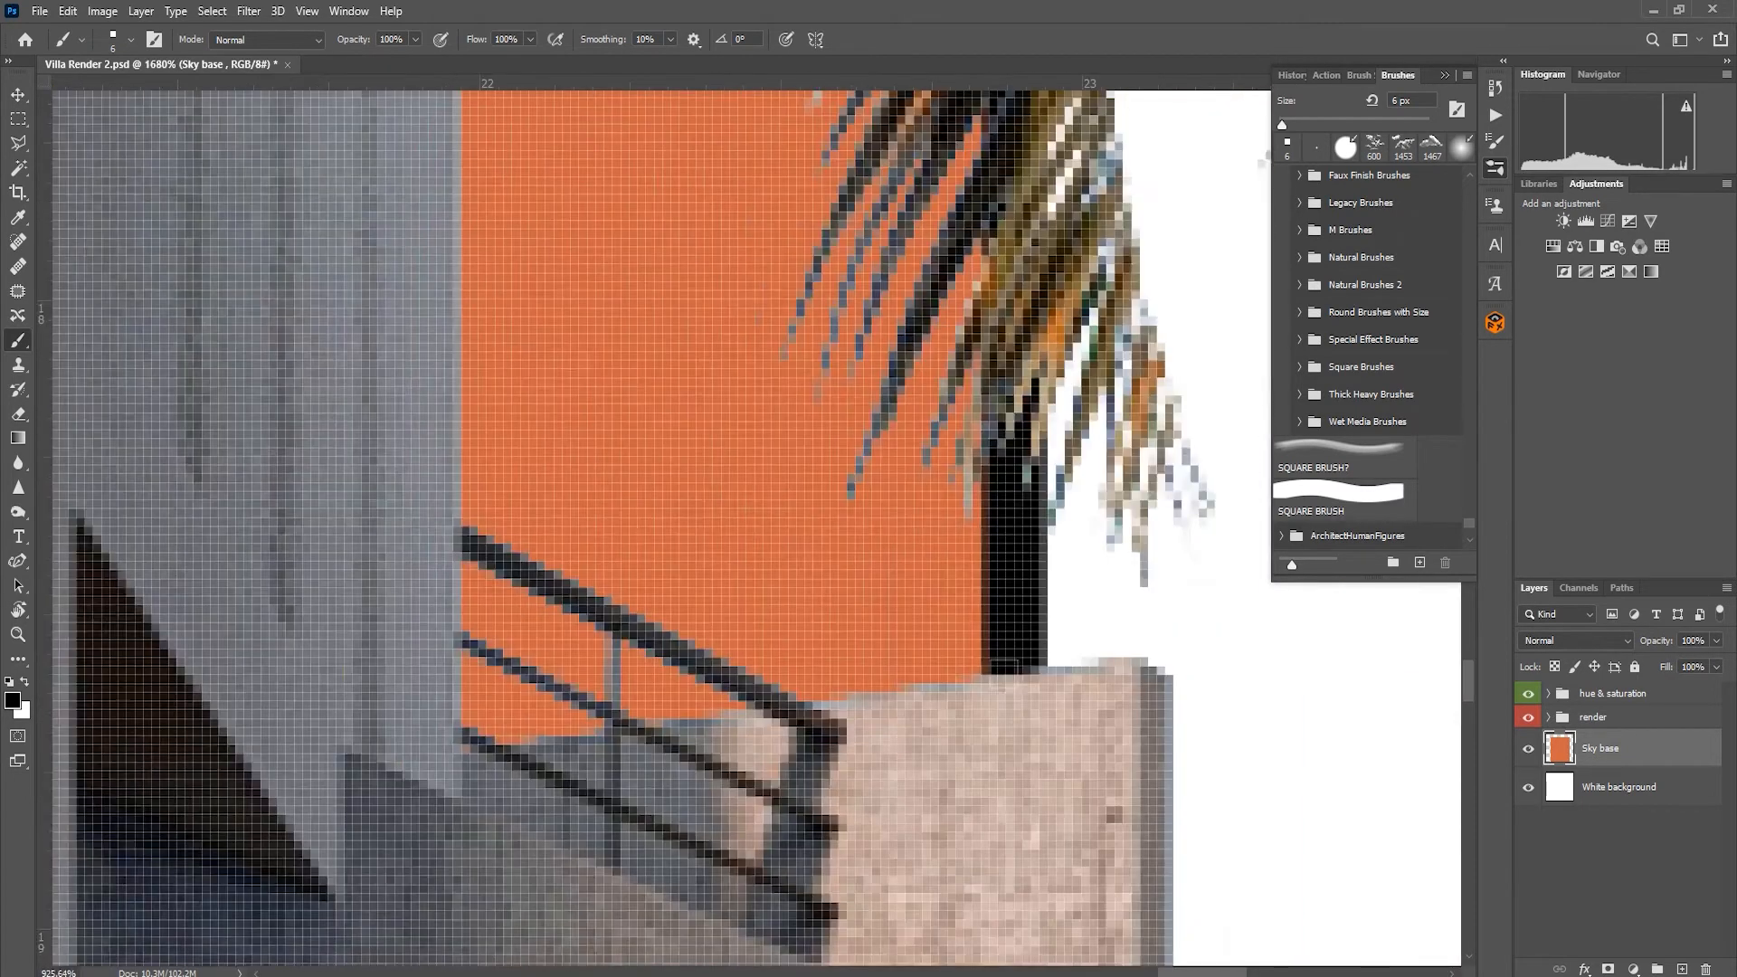
Step: Add a new layer named clouds above the Sky base layer
{"action": "key", "text": "v"}
{"action": "left_click", "coordinate": [1681, 969]}
{"action": "double_click", "coordinate": [1603, 748]}
{"action": "type", "text": "clouds"}
{"action": "key", "text": "Return"}
Step: Stamp light orange clouds over the sky rectangle with the 1453 px cloud brush in colour #e69264
{"action": "key", "text": "b"}
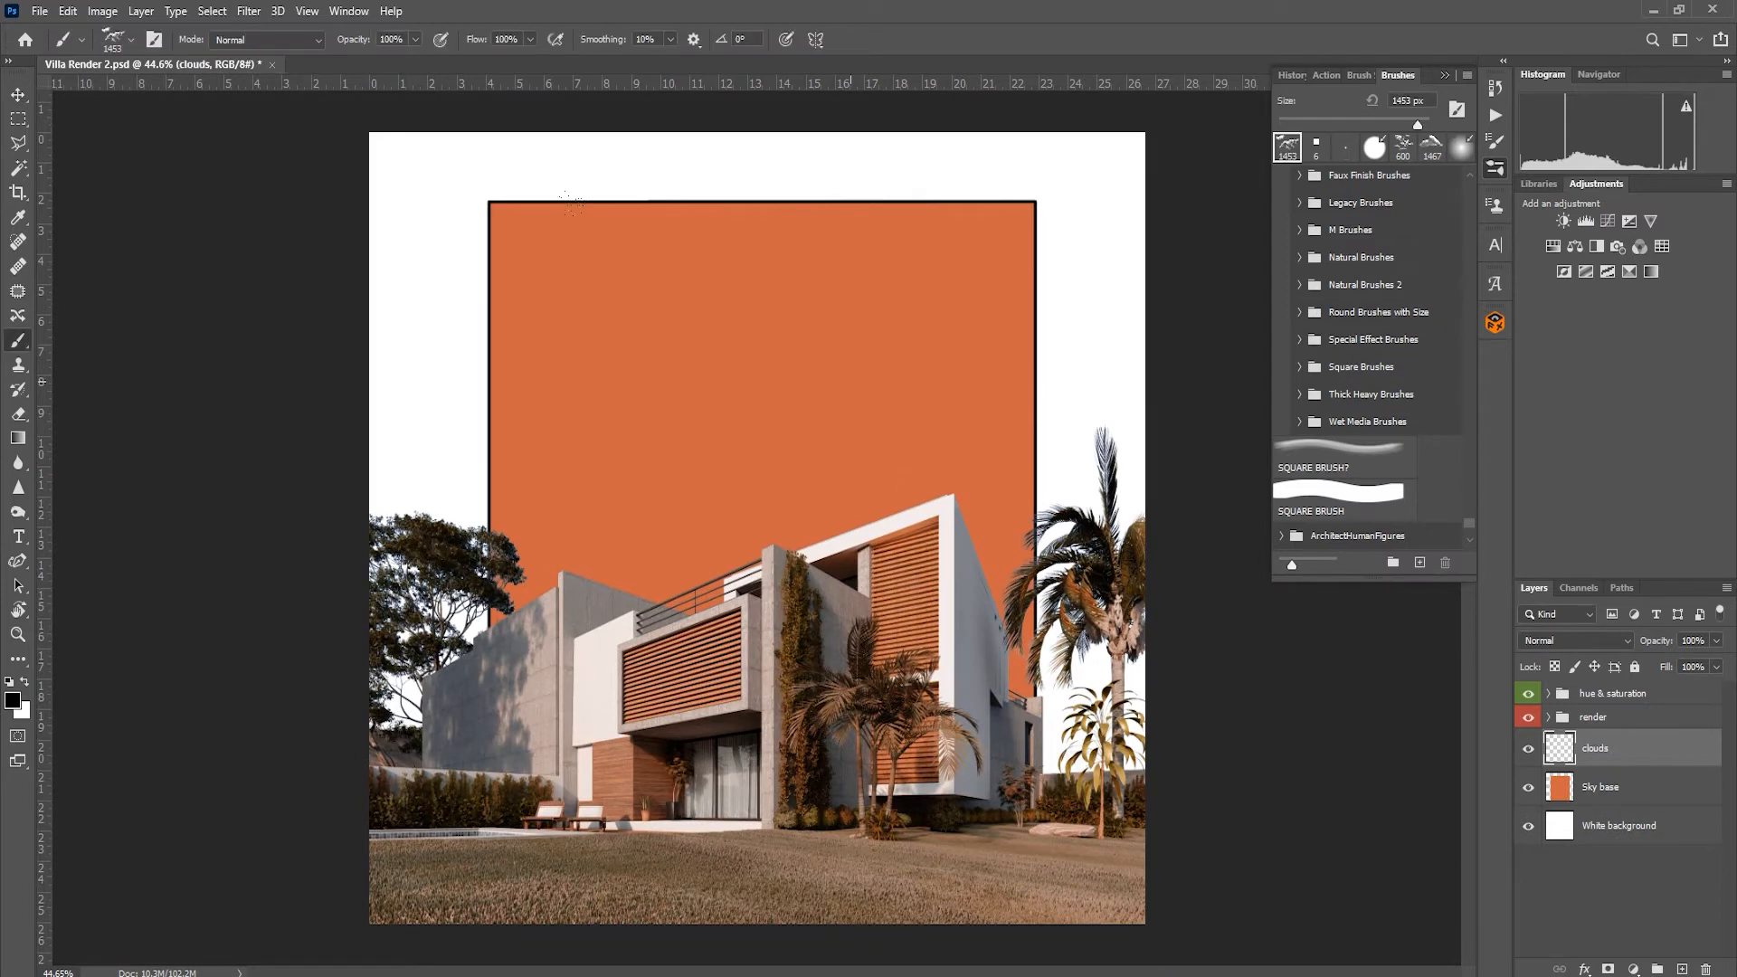
{"action": "left_click", "coordinate": [13, 700]}
{"action": "left_click", "coordinate": [1165, 673]}
{"action": "type", "text": "e69264"}
{"action": "left_click", "coordinate": [1281, 379]}
{"action": "left_click", "coordinate": [760, 472]}
Step: Add more clouds around the palm, above the tree and across the rectangle's upper edge with the 1467 px and 600 px cloud brushes
{"action": "left_click", "coordinate": [1425, 155]}
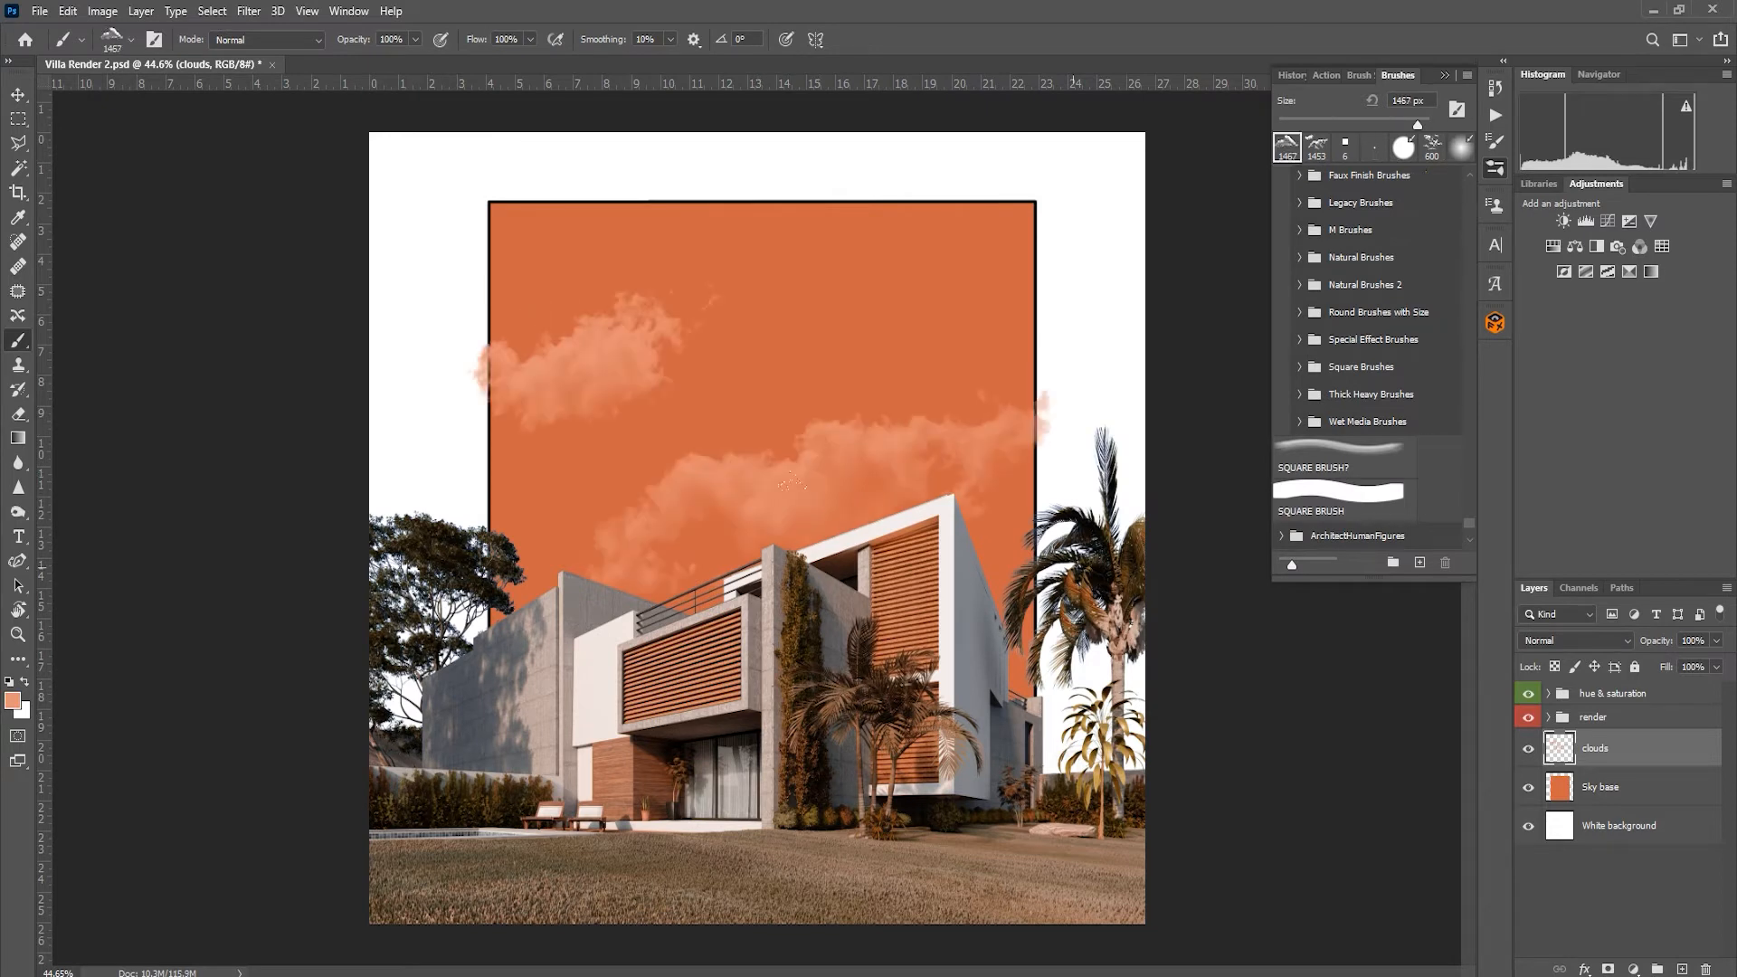
{"action": "left_click", "coordinate": [724, 553]}
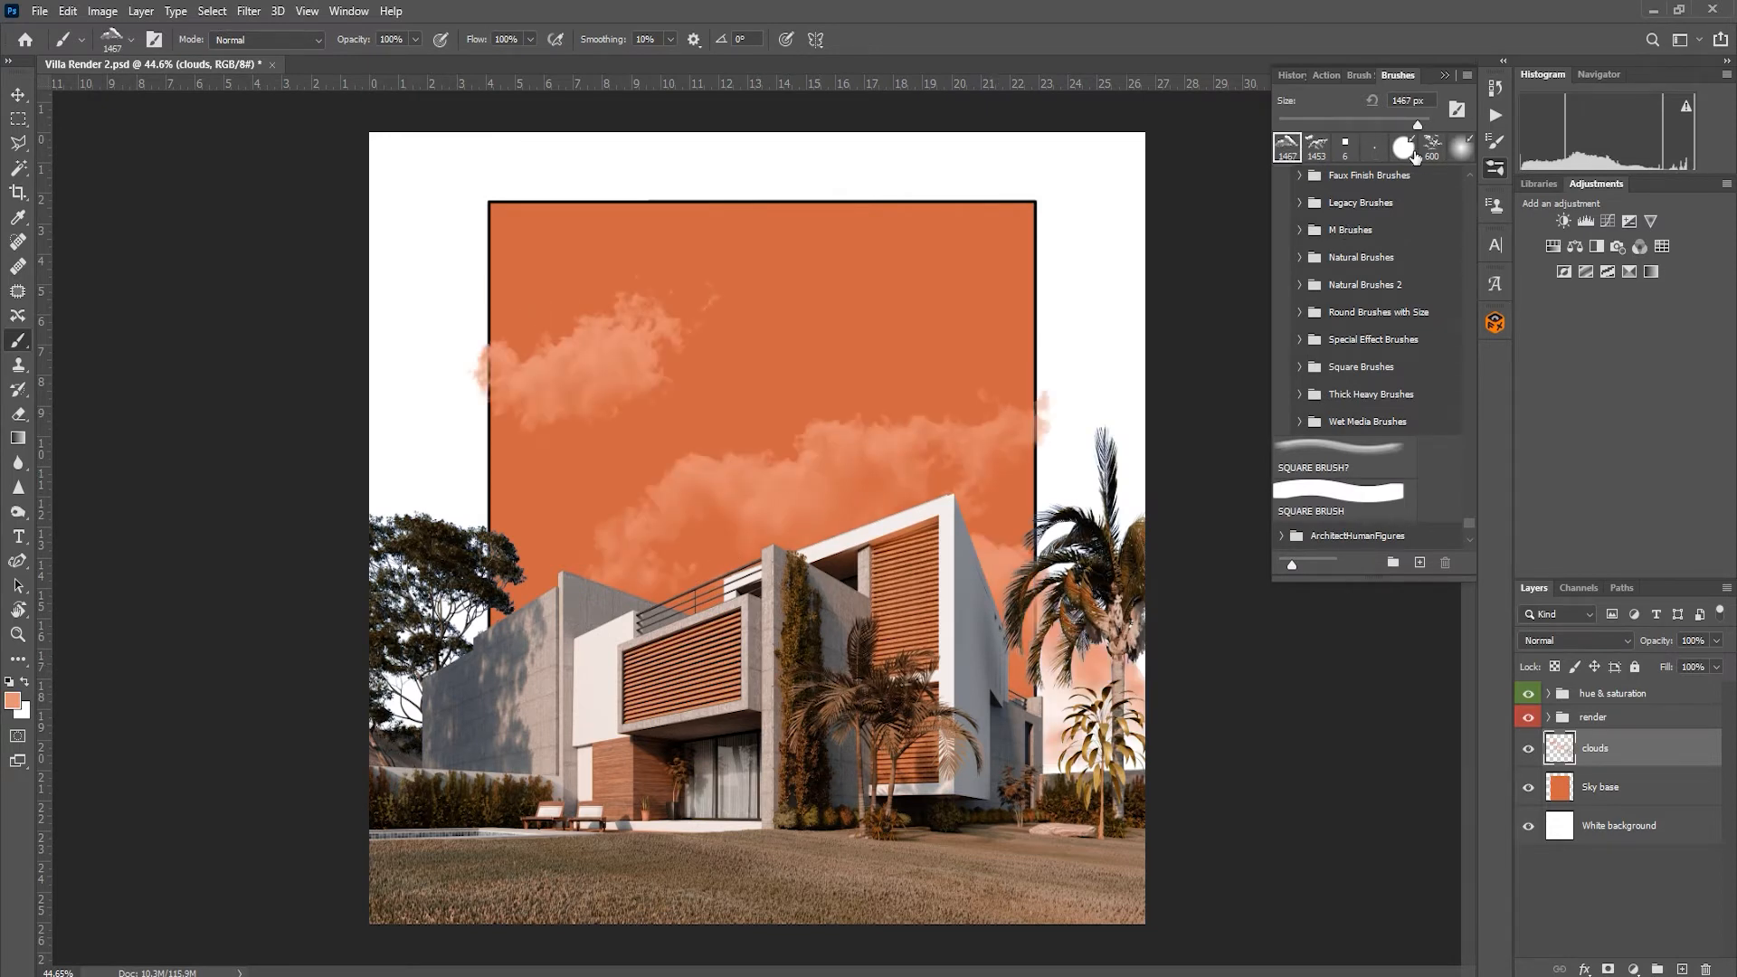
{"action": "left_click", "coordinate": [1416, 156]}
{"action": "left_click", "coordinate": [475, 506]}
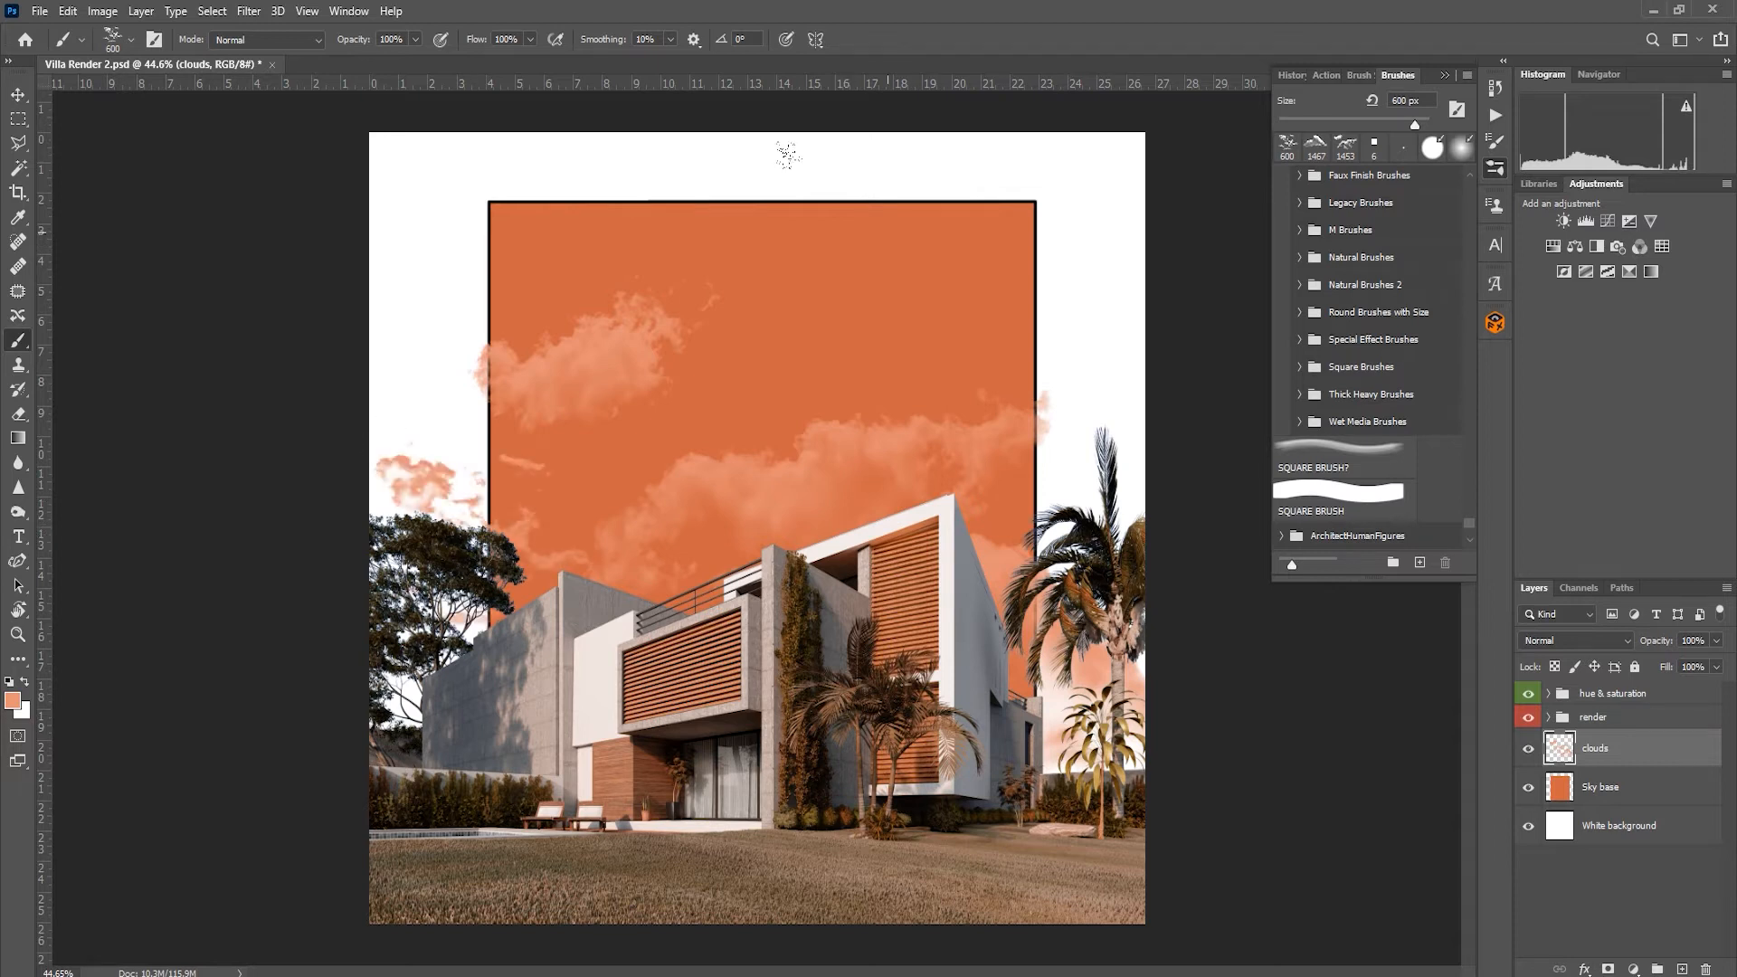
{"action": "left_click", "coordinate": [882, 210]}
{"action": "key", "text": "v"}
{"action": "mouse_move", "coordinate": [918, 535]}
{"action": "left_mouse_down"}
{"action": "mouse_move", "coordinate": [914, 511]}
{"action": "mouse_move", "coordinate": [924, 536]}
{"action": "left_mouse_up"}
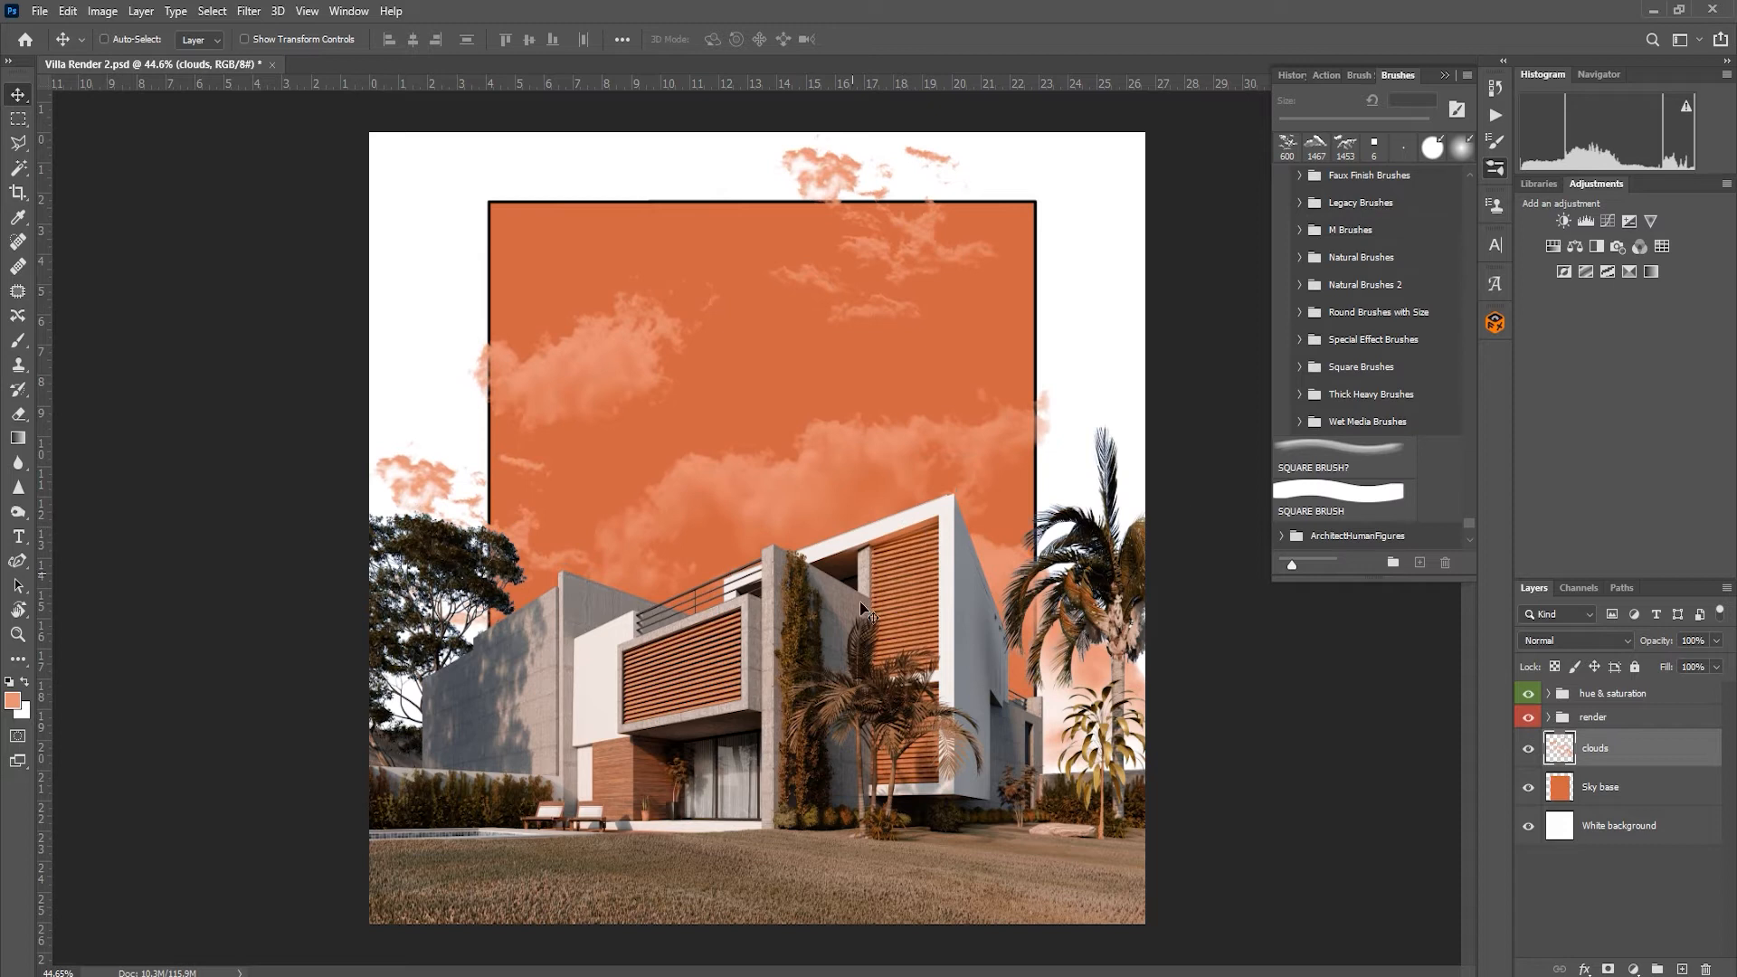
Step: Add a new layer named sun above the clouds layer
{"action": "left_click", "coordinate": [1682, 968]}
{"action": "type", "text": "n"}
{"action": "key", "text": "Return"}
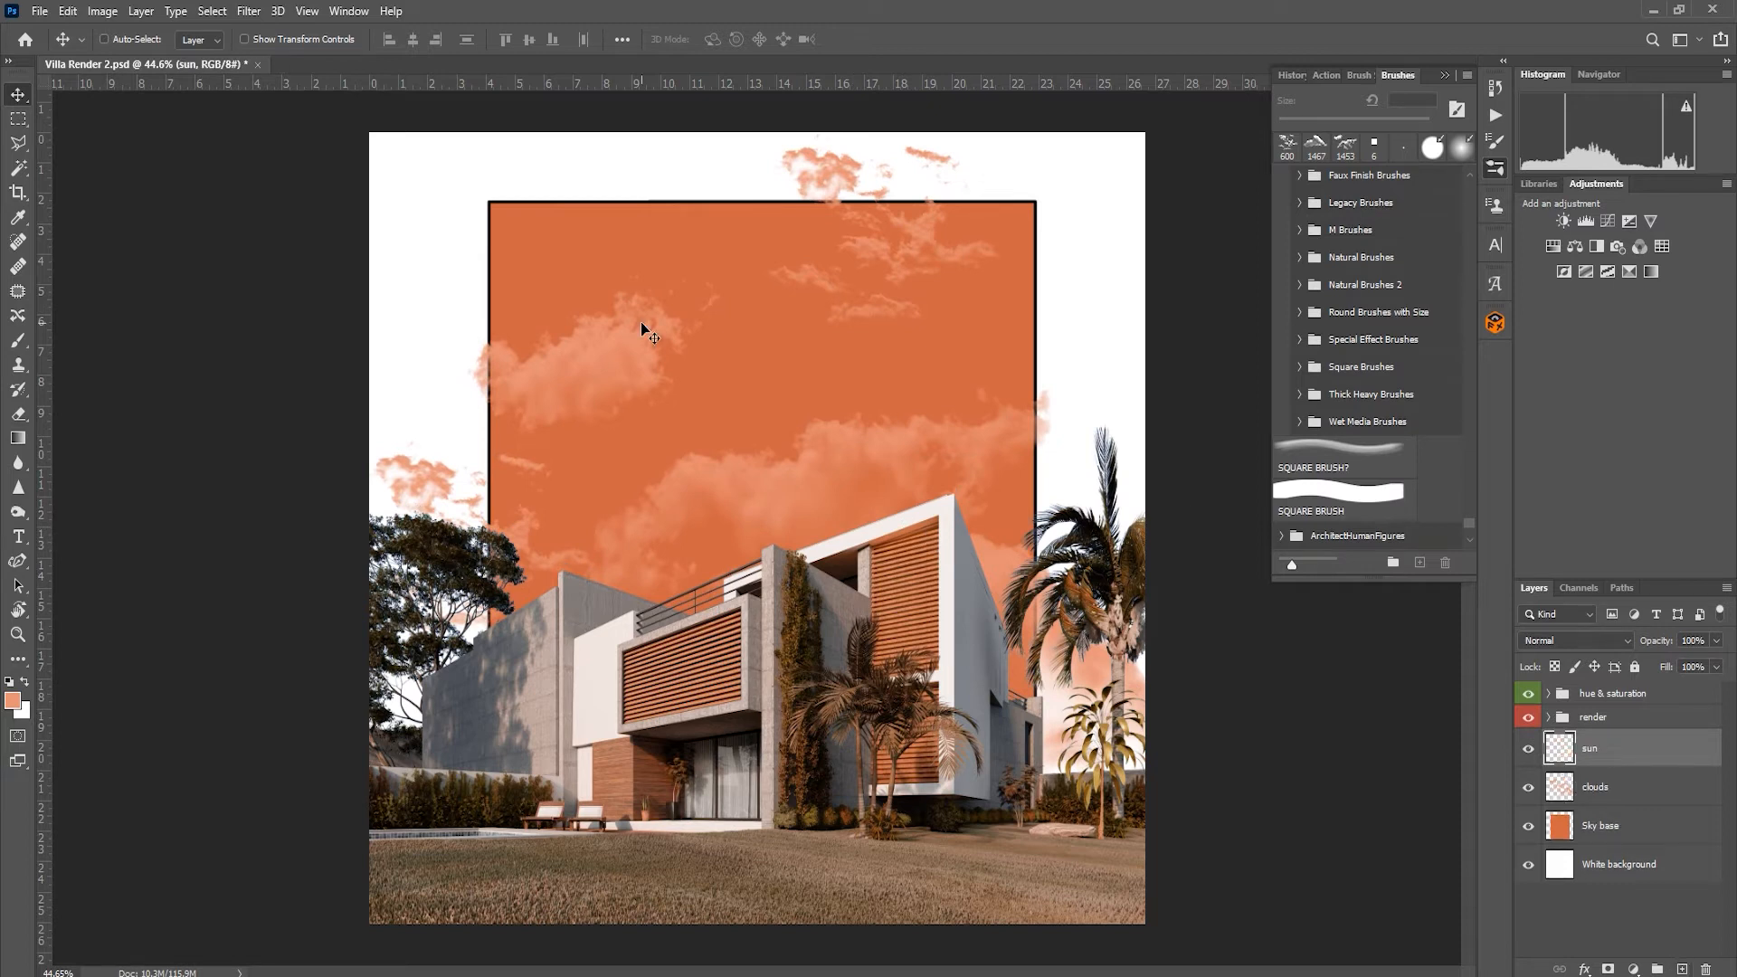
Step: Stamp the sun disc over the sky rectangle's left edge with a 300 px round brush in colour #da7d5c
{"action": "key", "text": "b"}
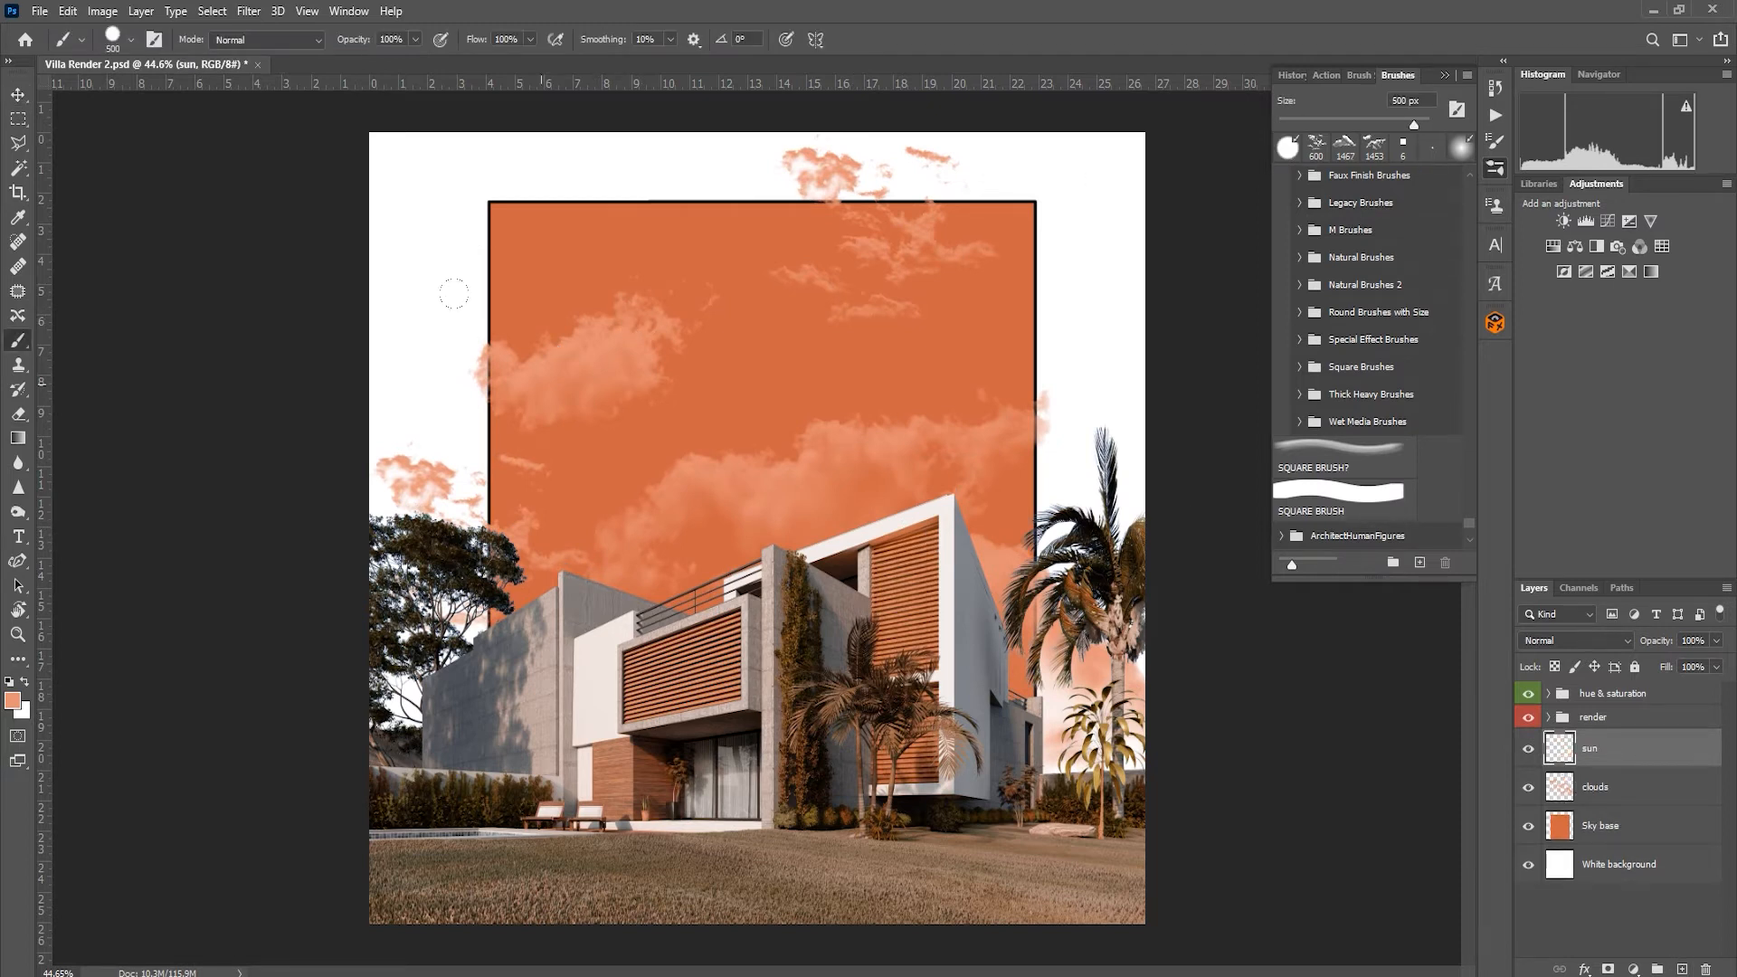
{"action": "left_click", "coordinate": [13, 701]}
{"action": "type", "text": "d"}
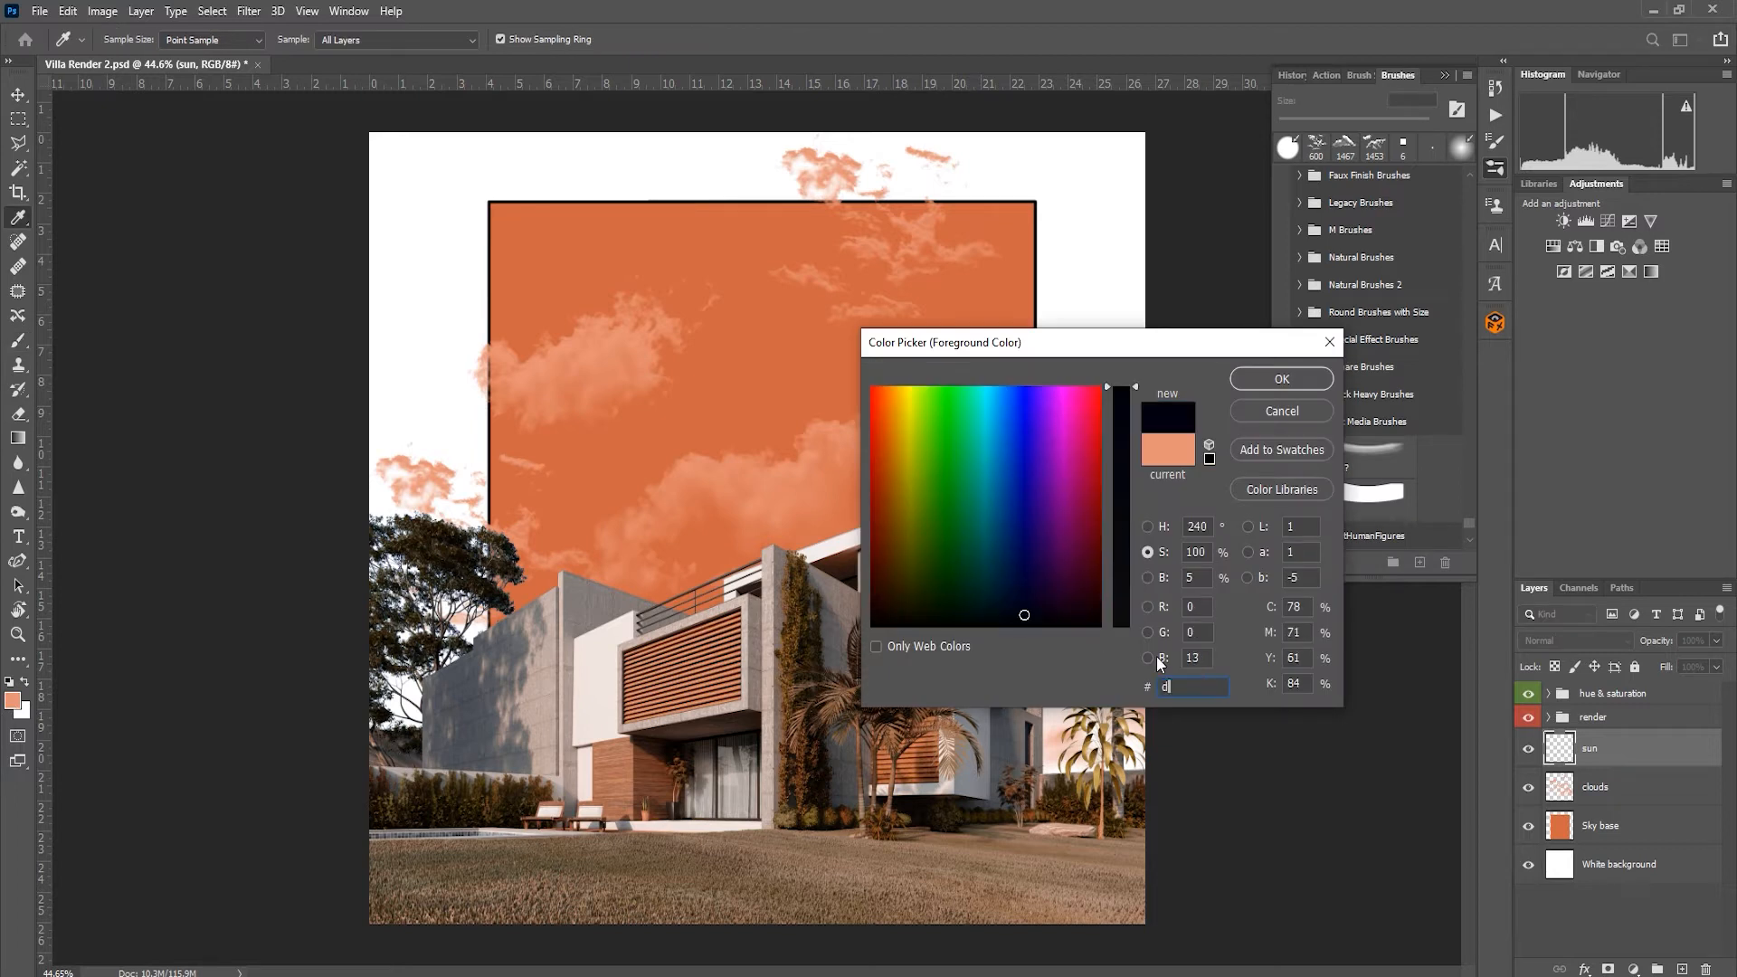
{"action": "type", "text": "a794f"}
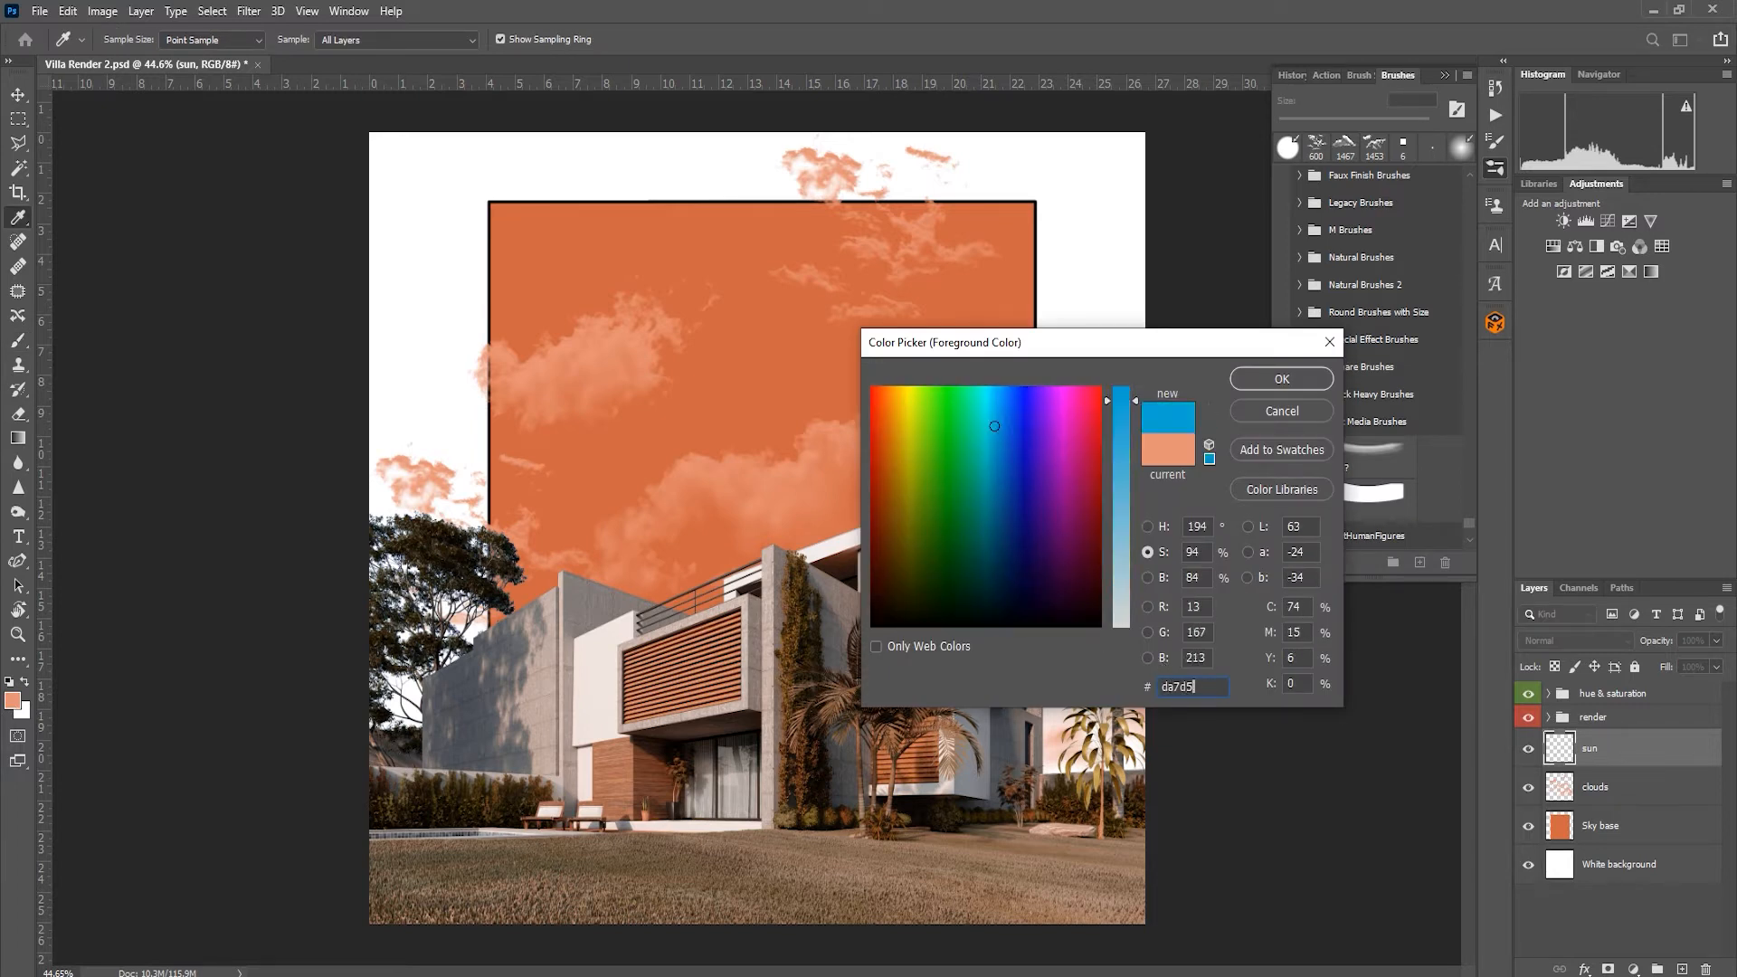
{"action": "left_click", "coordinate": [1281, 378]}
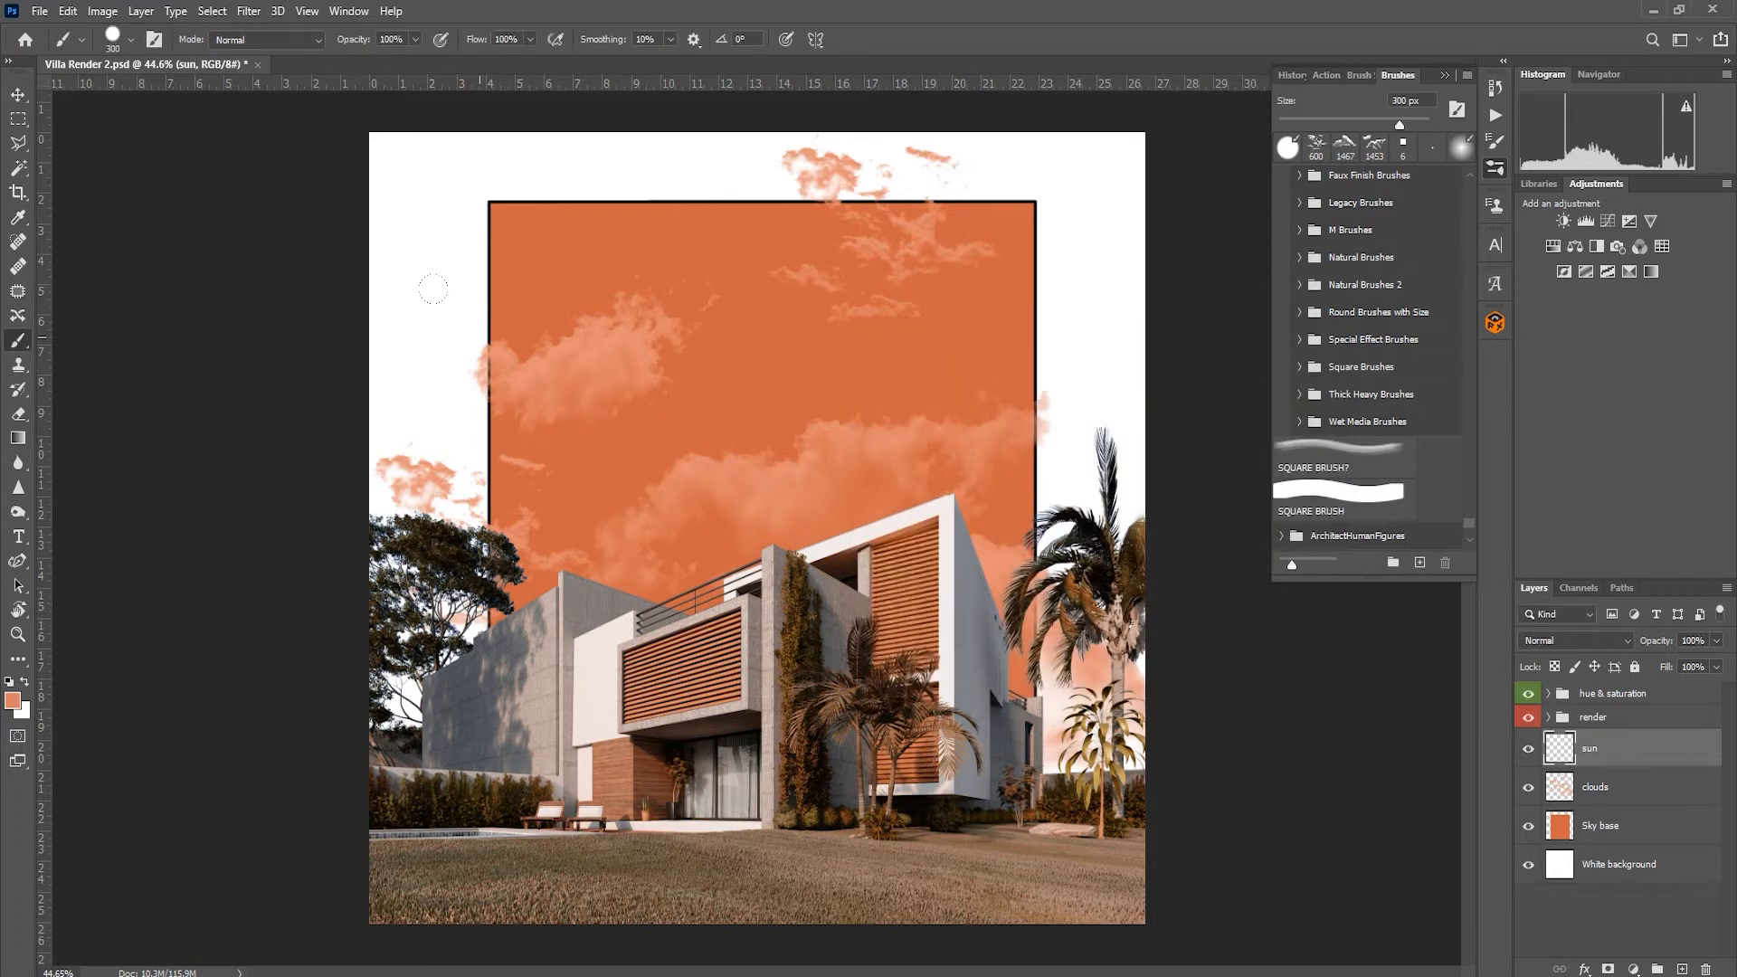
{"action": "left_click", "coordinate": [474, 341]}
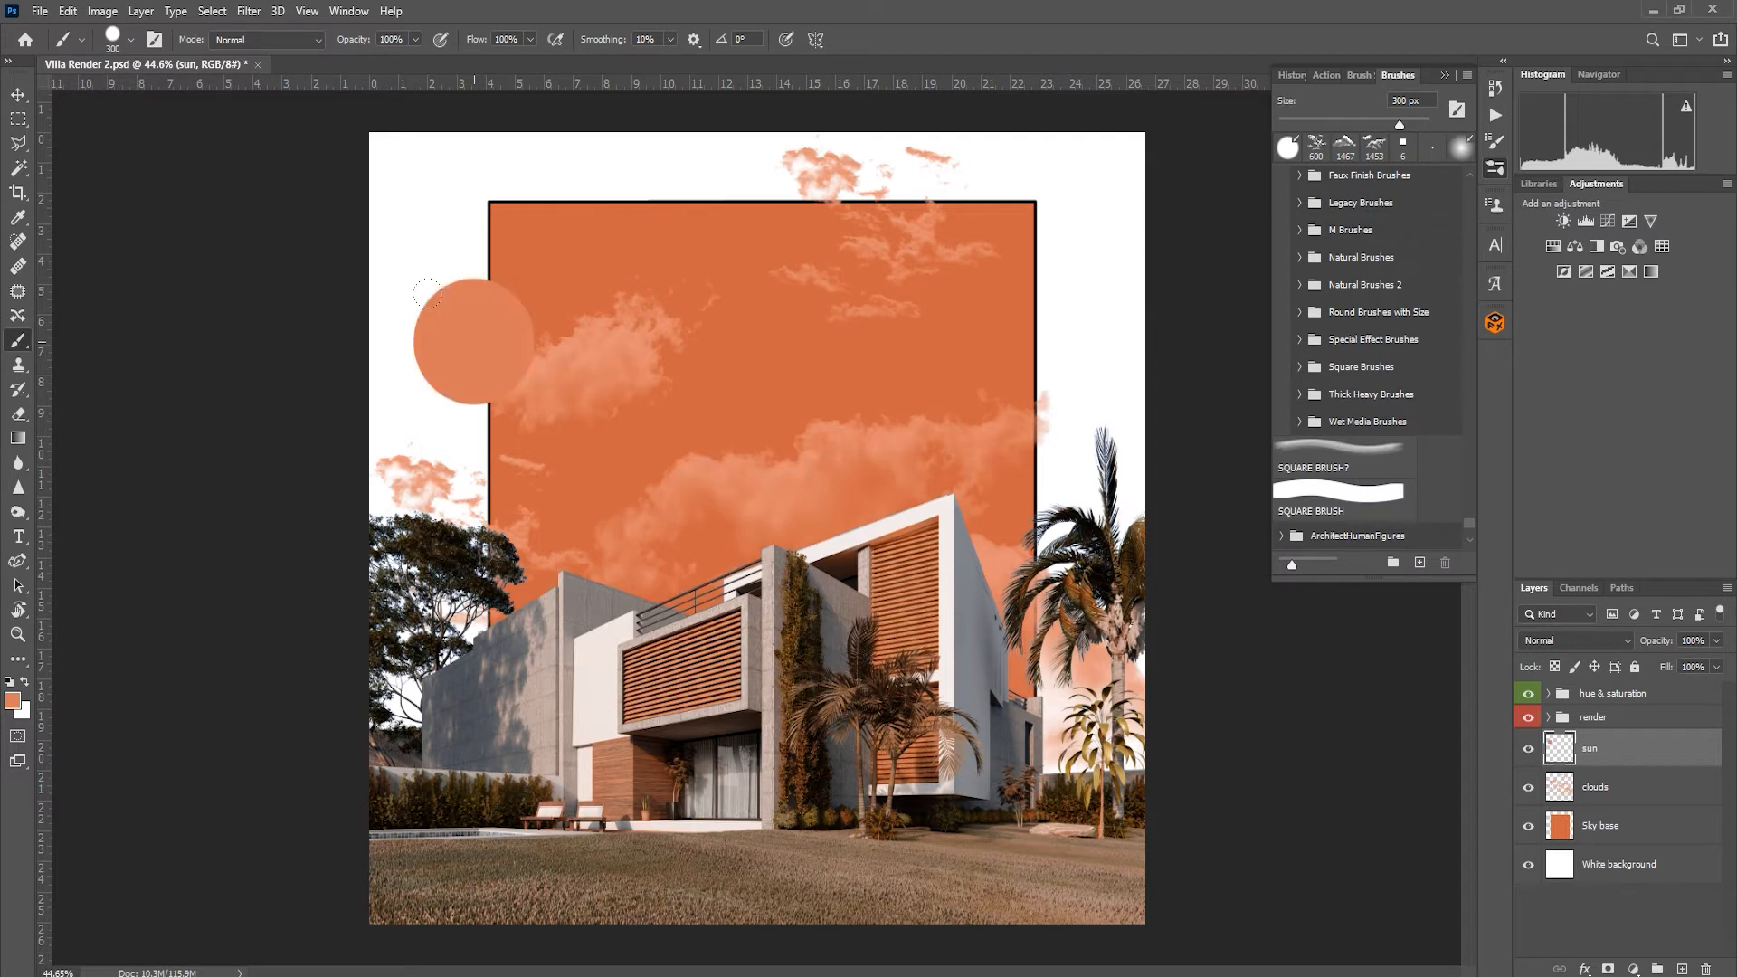
Step: Stamp a smaller, lighter disc inside the sun with a 250 px round brush in colour #e69275
{"action": "left_click", "coordinate": [13, 700]}
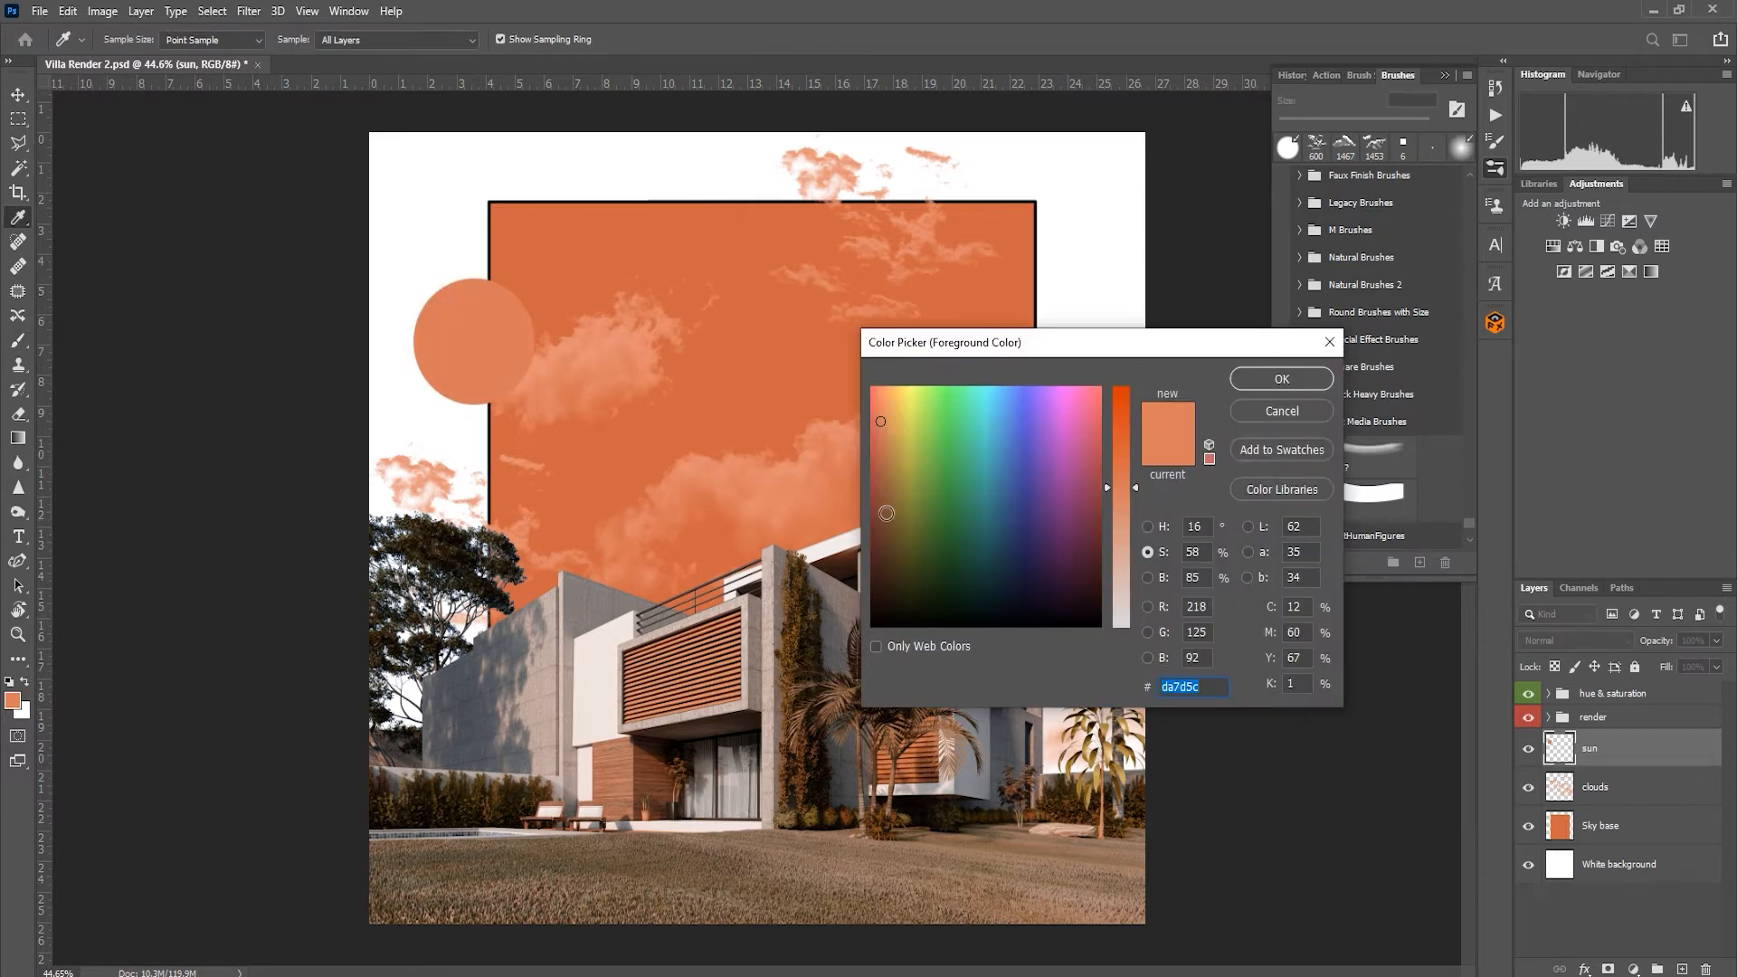
{"action": "type", "text": "e69275"}
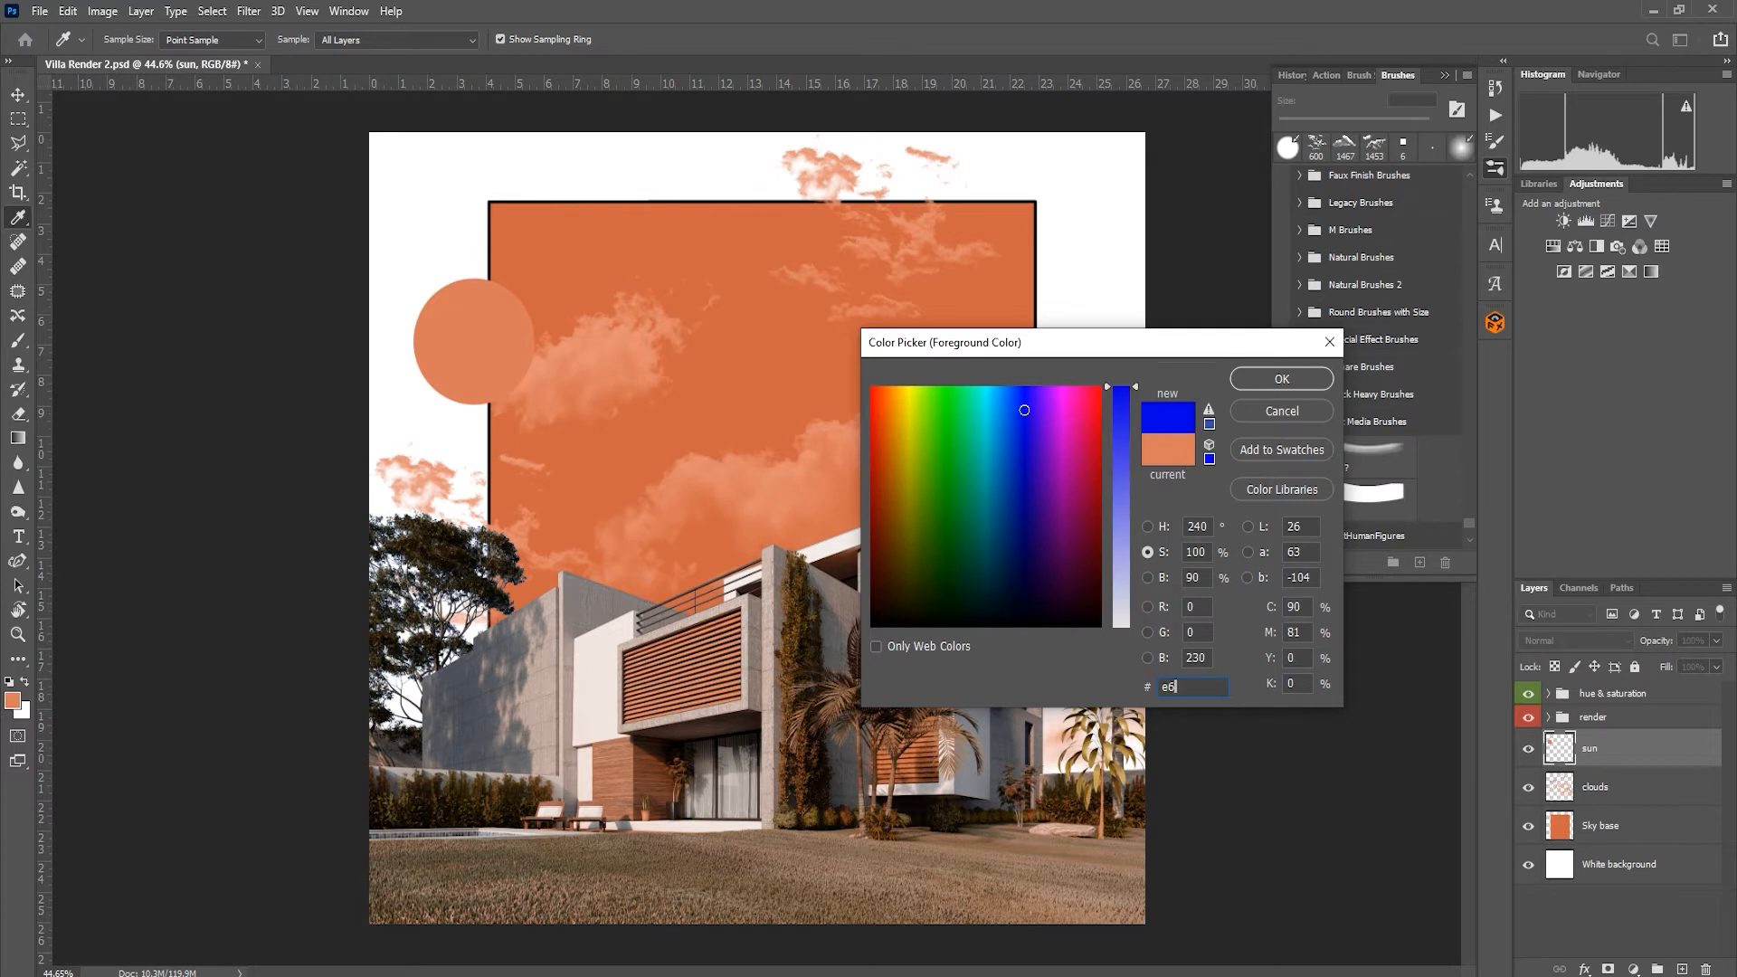
{"action": "left_click", "coordinate": [1291, 387]}
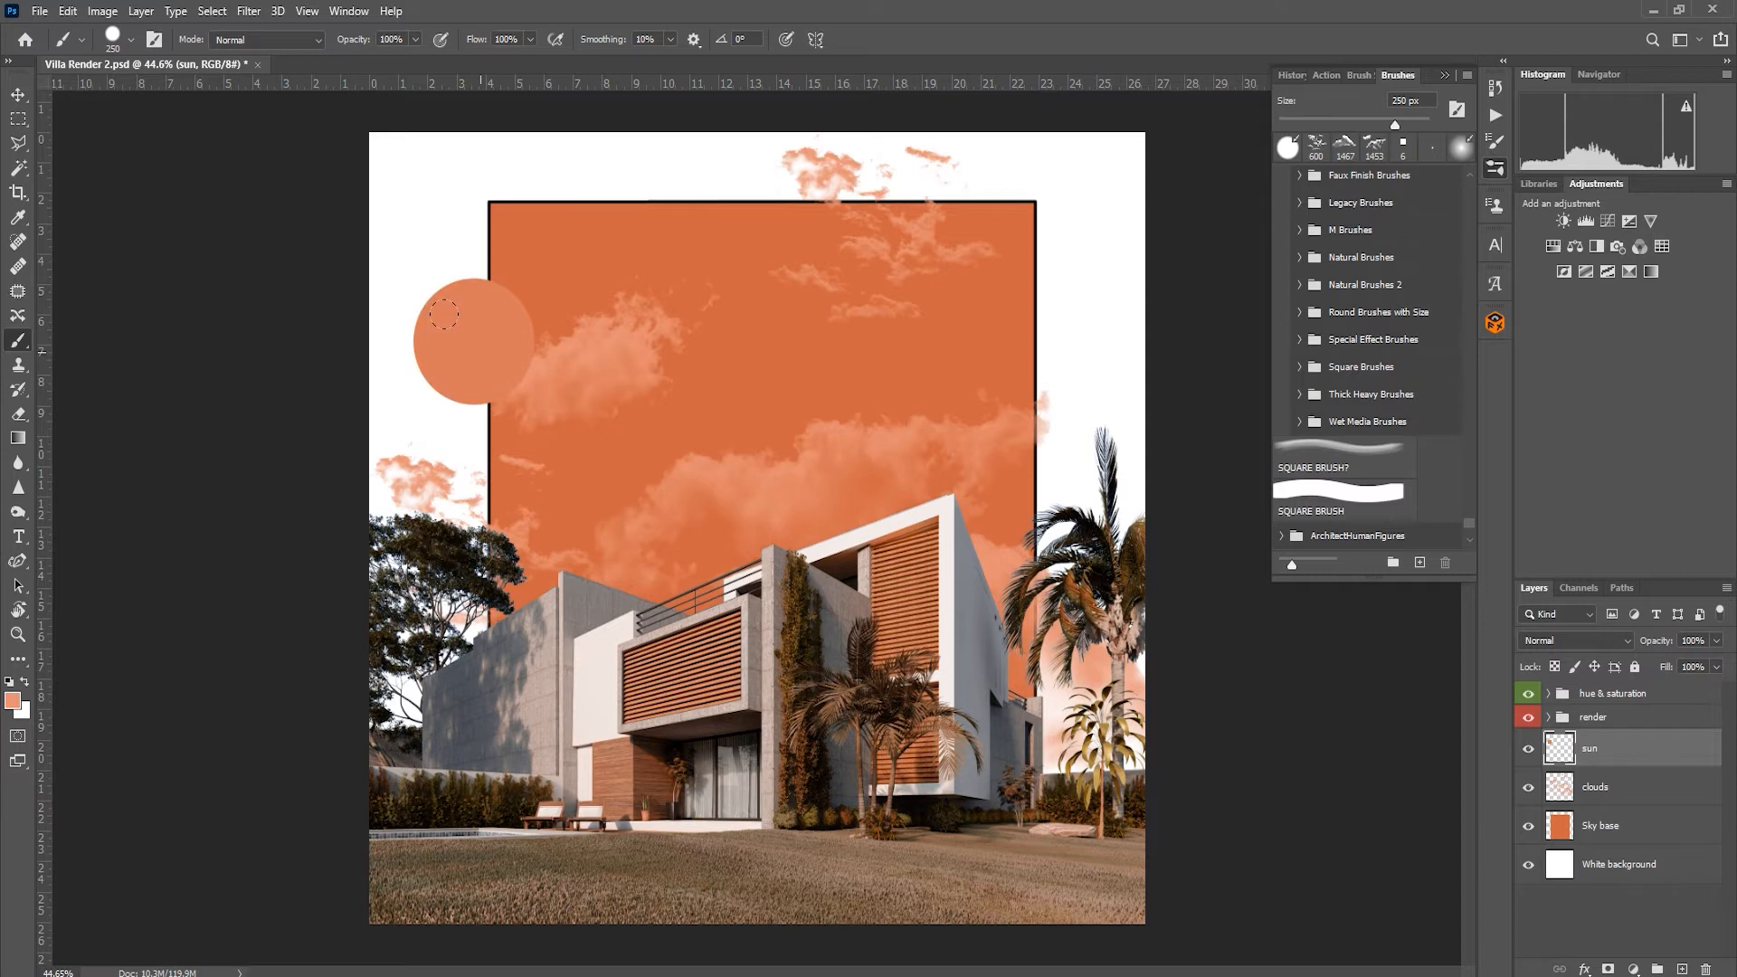
{"action": "left_click", "coordinate": [444, 314]}
{"action": "key", "text": "v"}
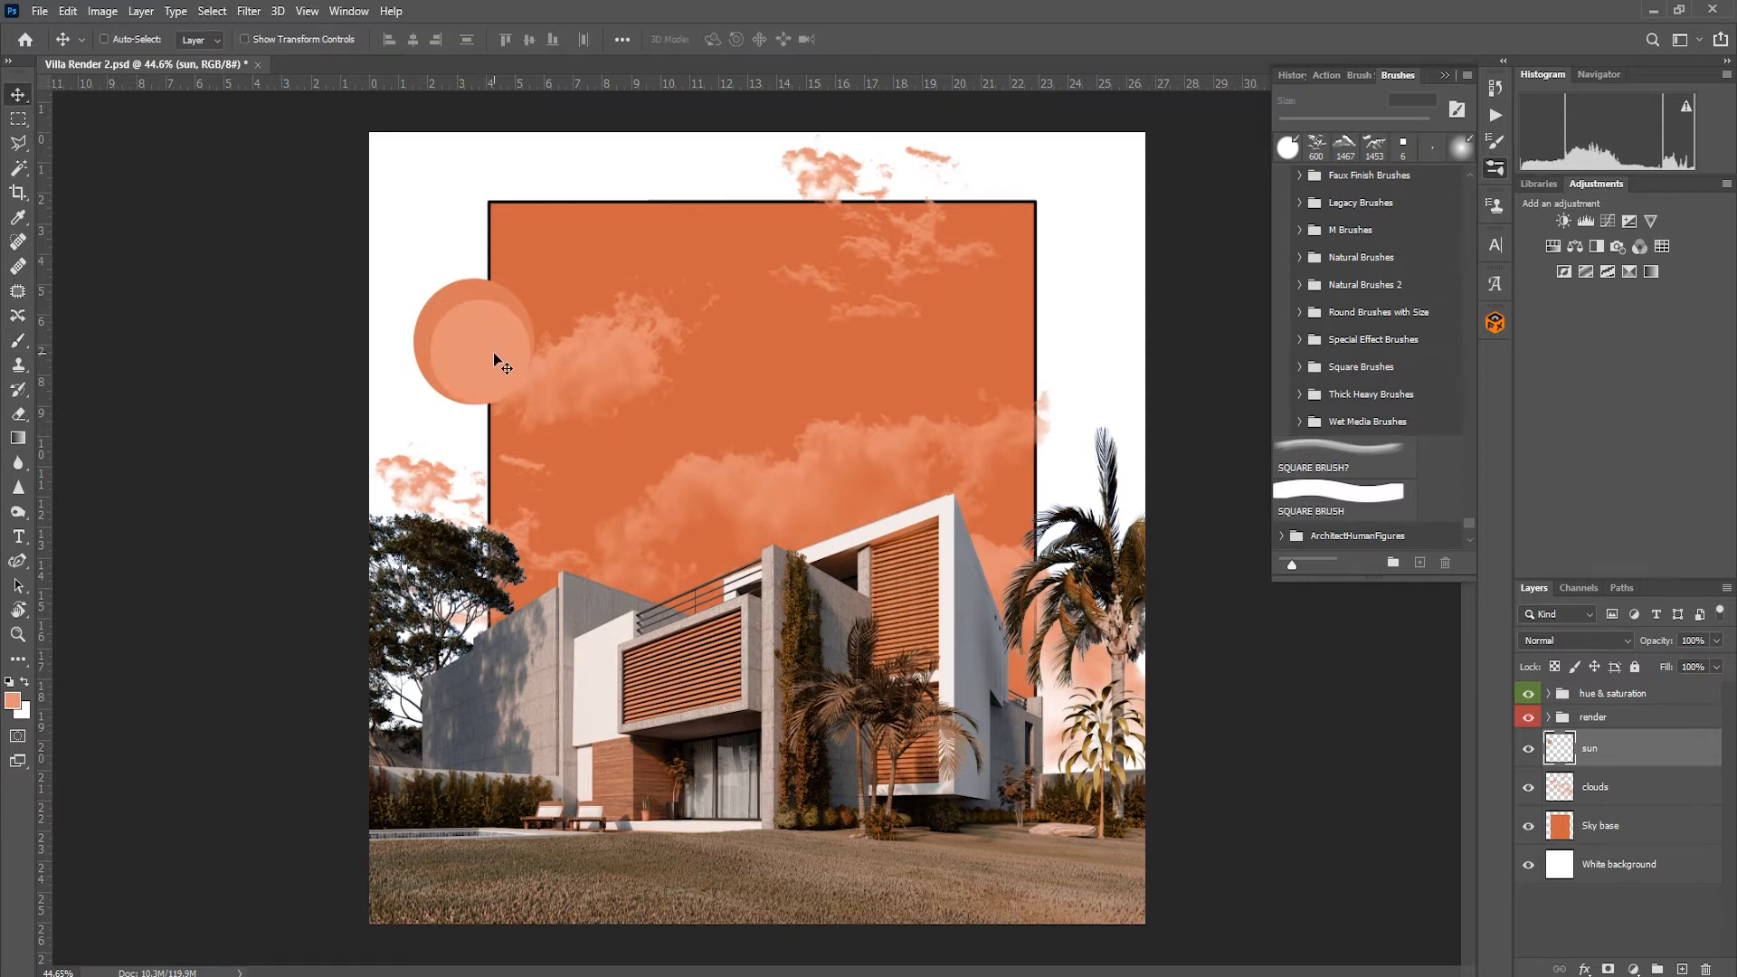
Step: Trace the right half of the sun's edge with the Curvature Pen in Shape mode, using a 6 pt dashed black stroke without fill
{"action": "key", "text": "p"}
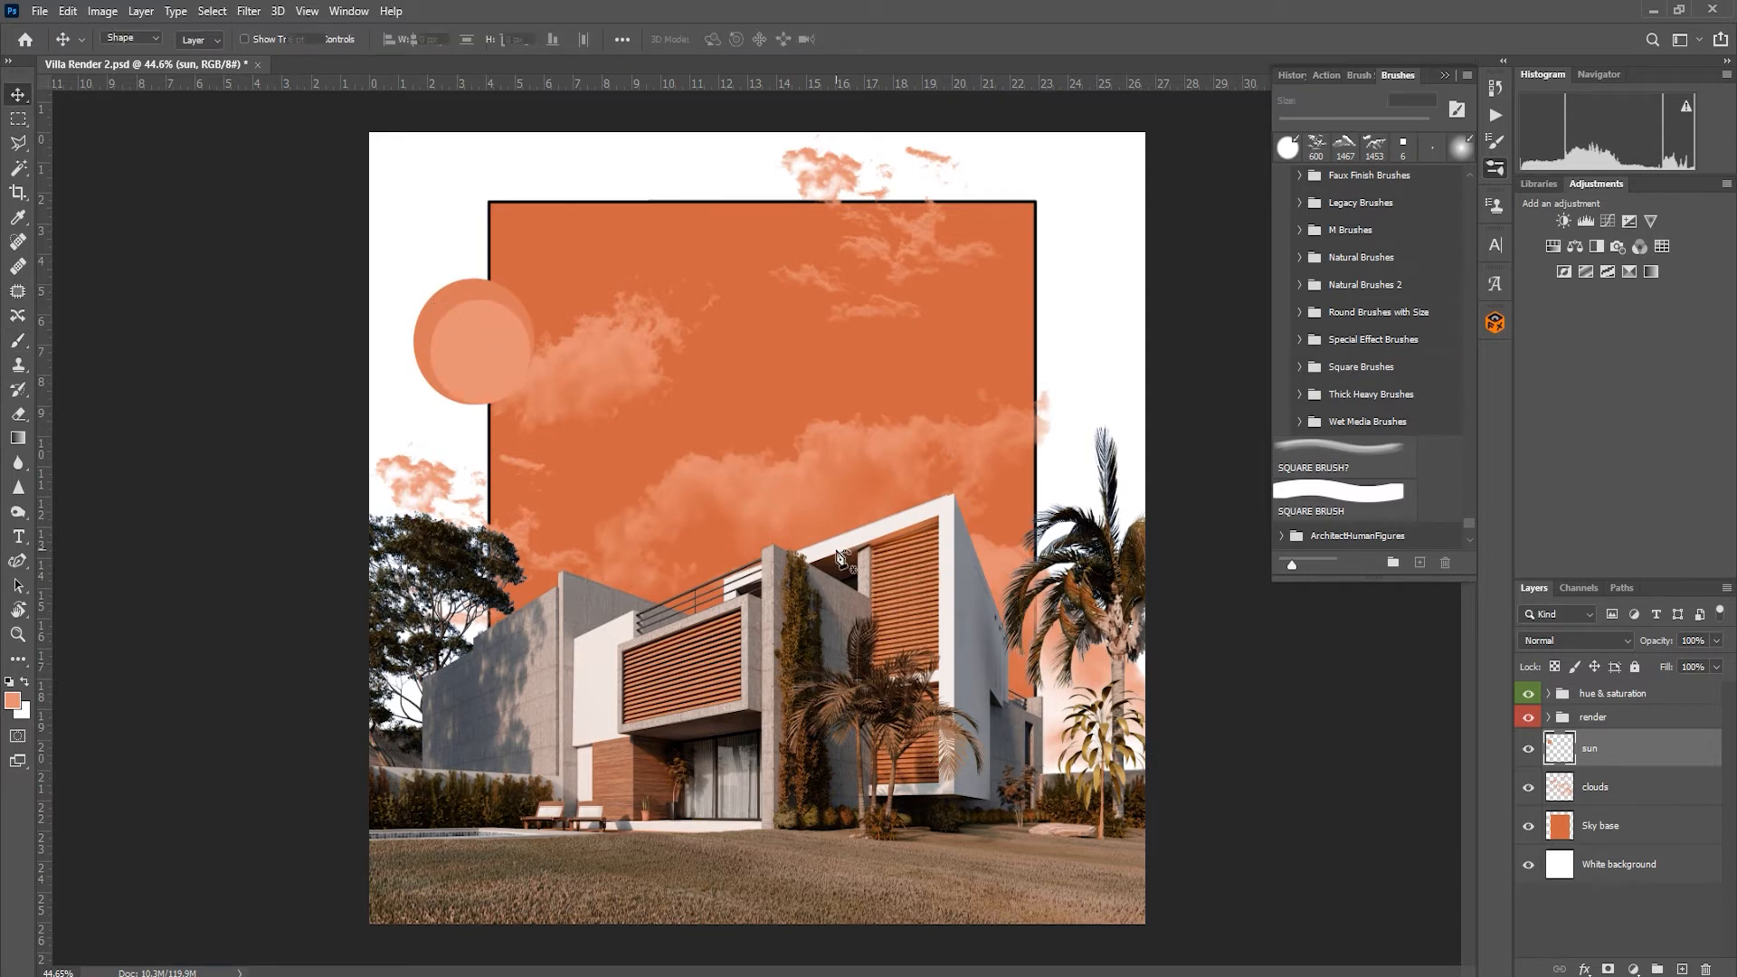
{"action": "left_click", "coordinate": [129, 38]}
{"action": "left_click", "coordinate": [127, 53]}
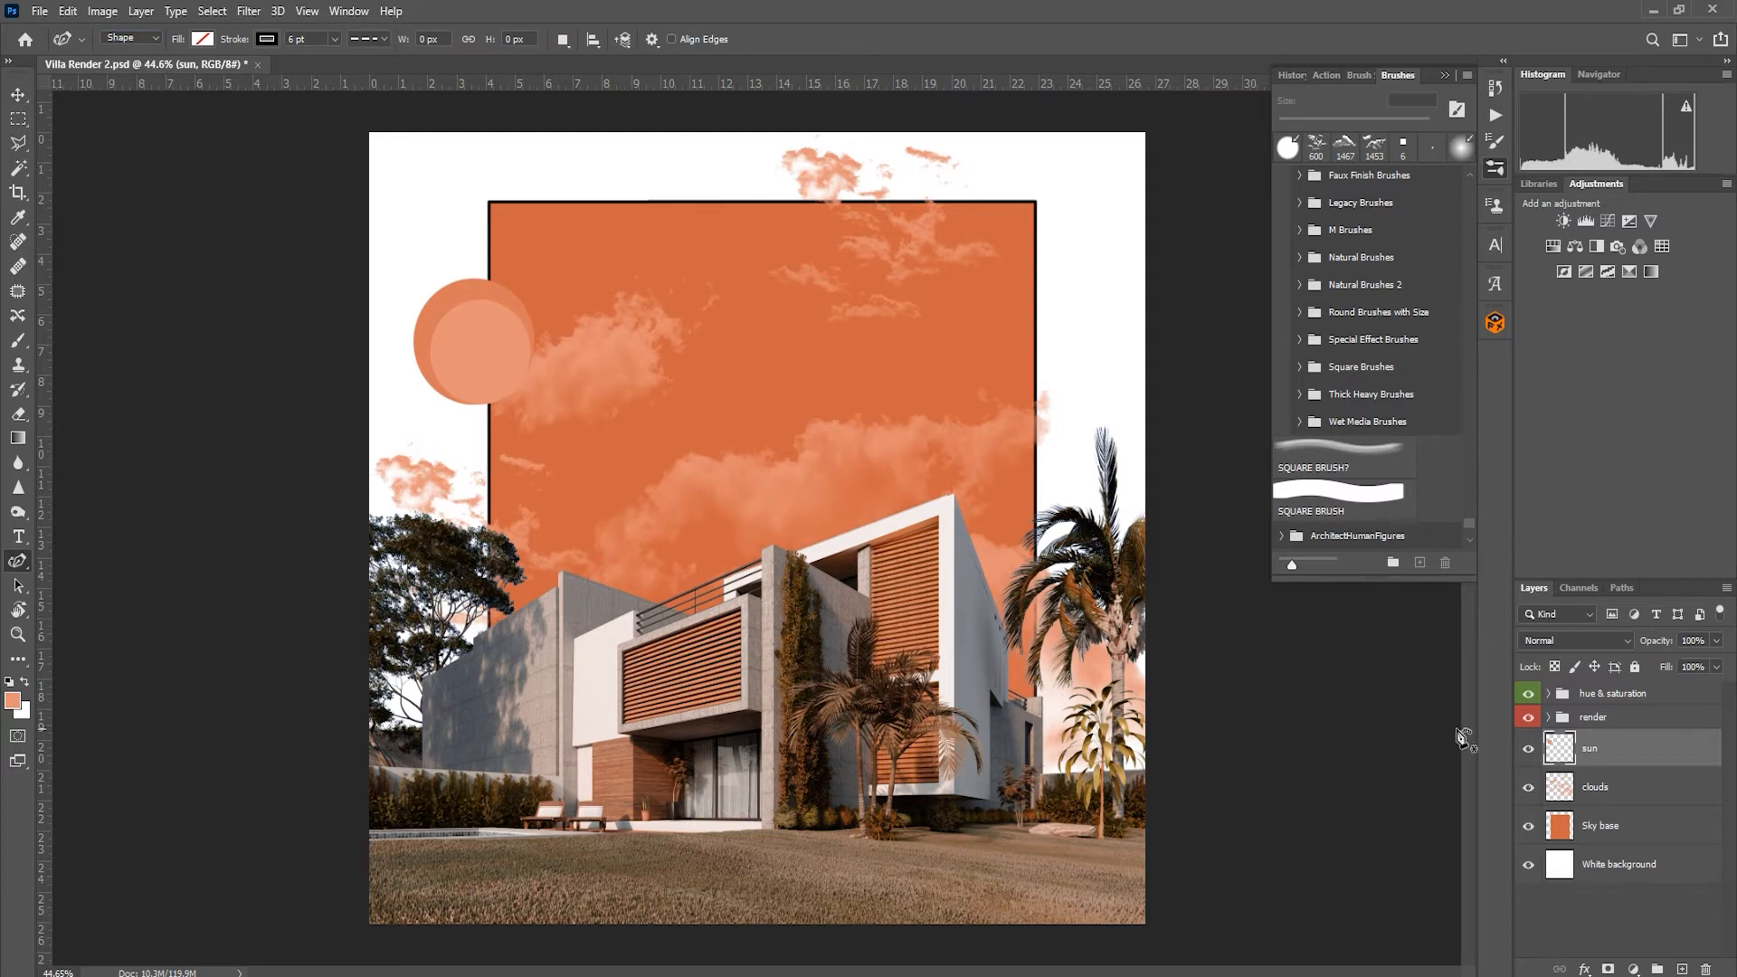
{"action": "scroll", "coordinate": [435, 331], "scroll_direction": "up", "scroll_amount": 4}
{"action": "right_click", "coordinate": [17, 561]}
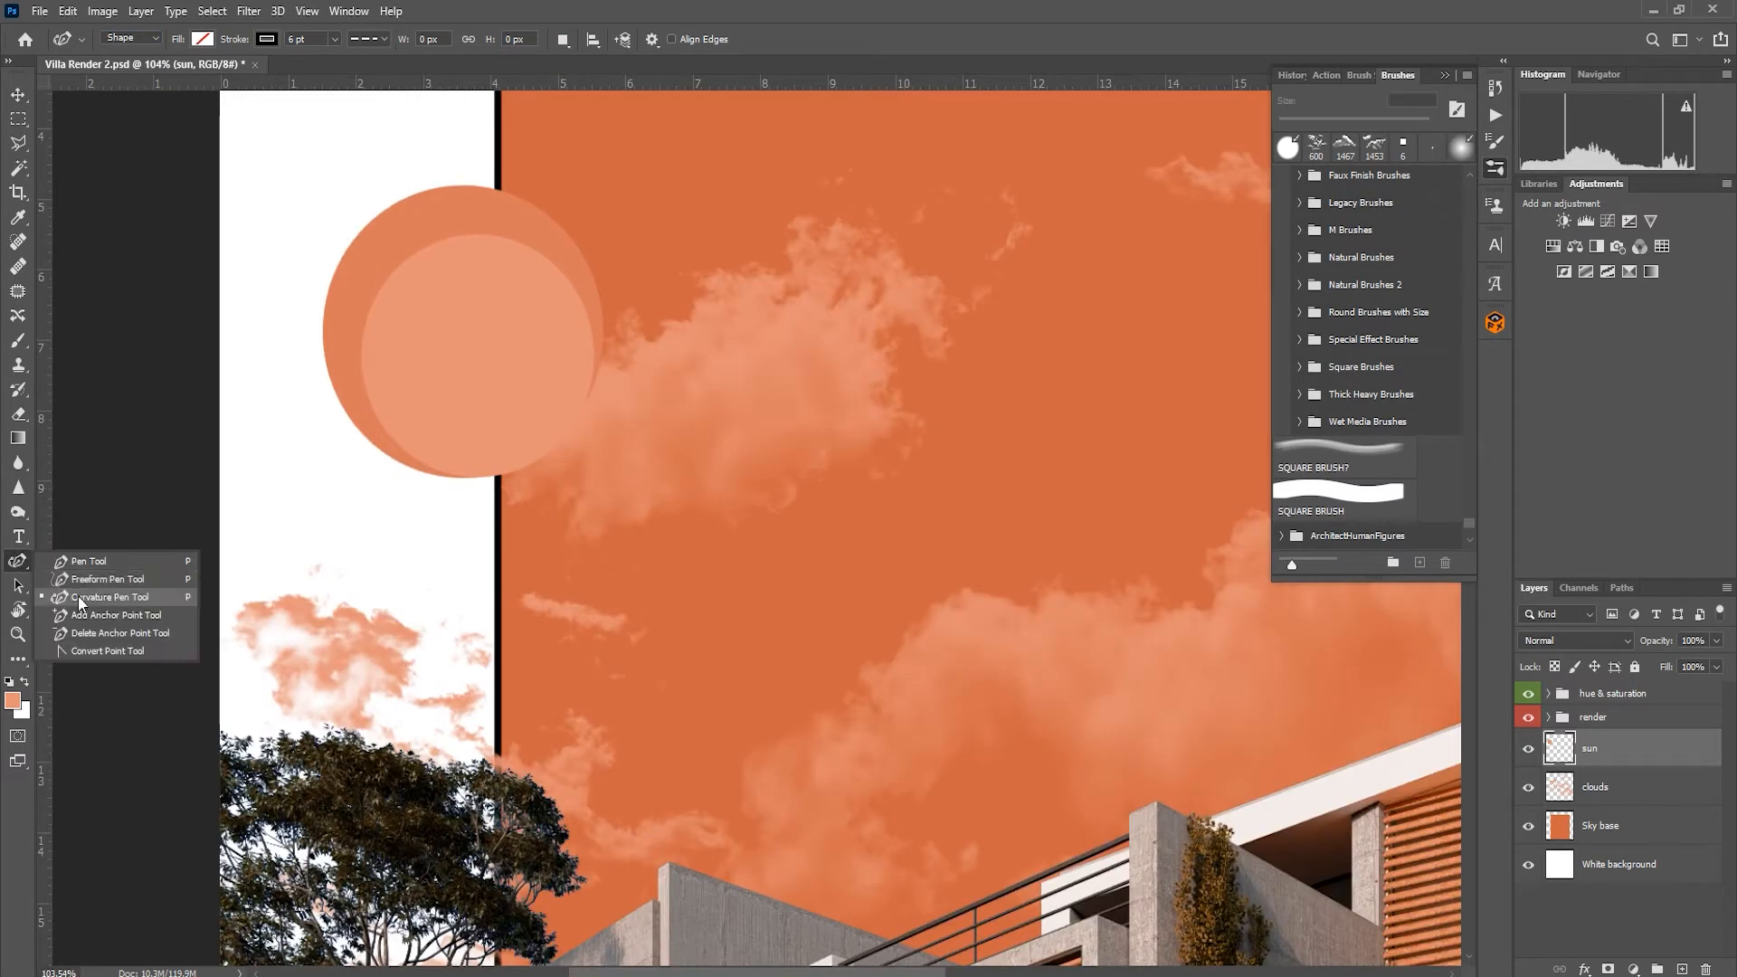
{"action": "left_click", "coordinate": [81, 595]}
{"action": "scroll", "coordinate": [492, 194], "scroll_direction": "up", "scroll_amount": 4}
{"action": "left_click", "coordinate": [547, 204]}
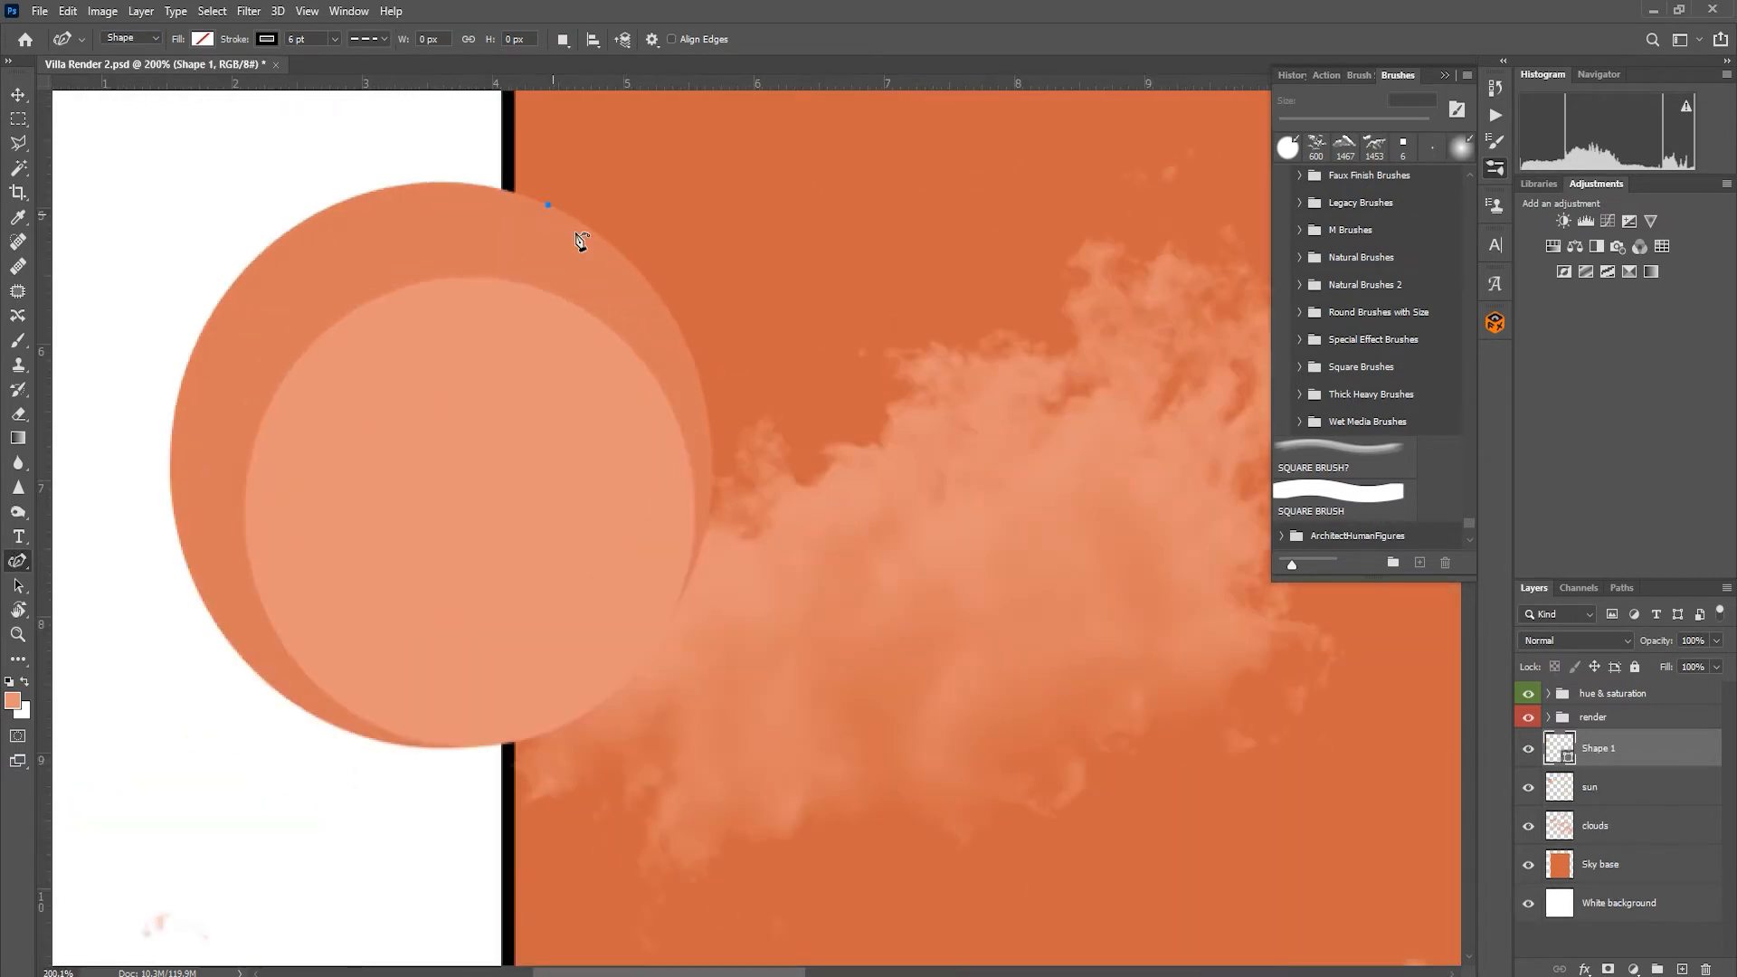
{"action": "left_click", "coordinate": [701, 379]}
{"action": "left_click", "coordinate": [699, 555]}
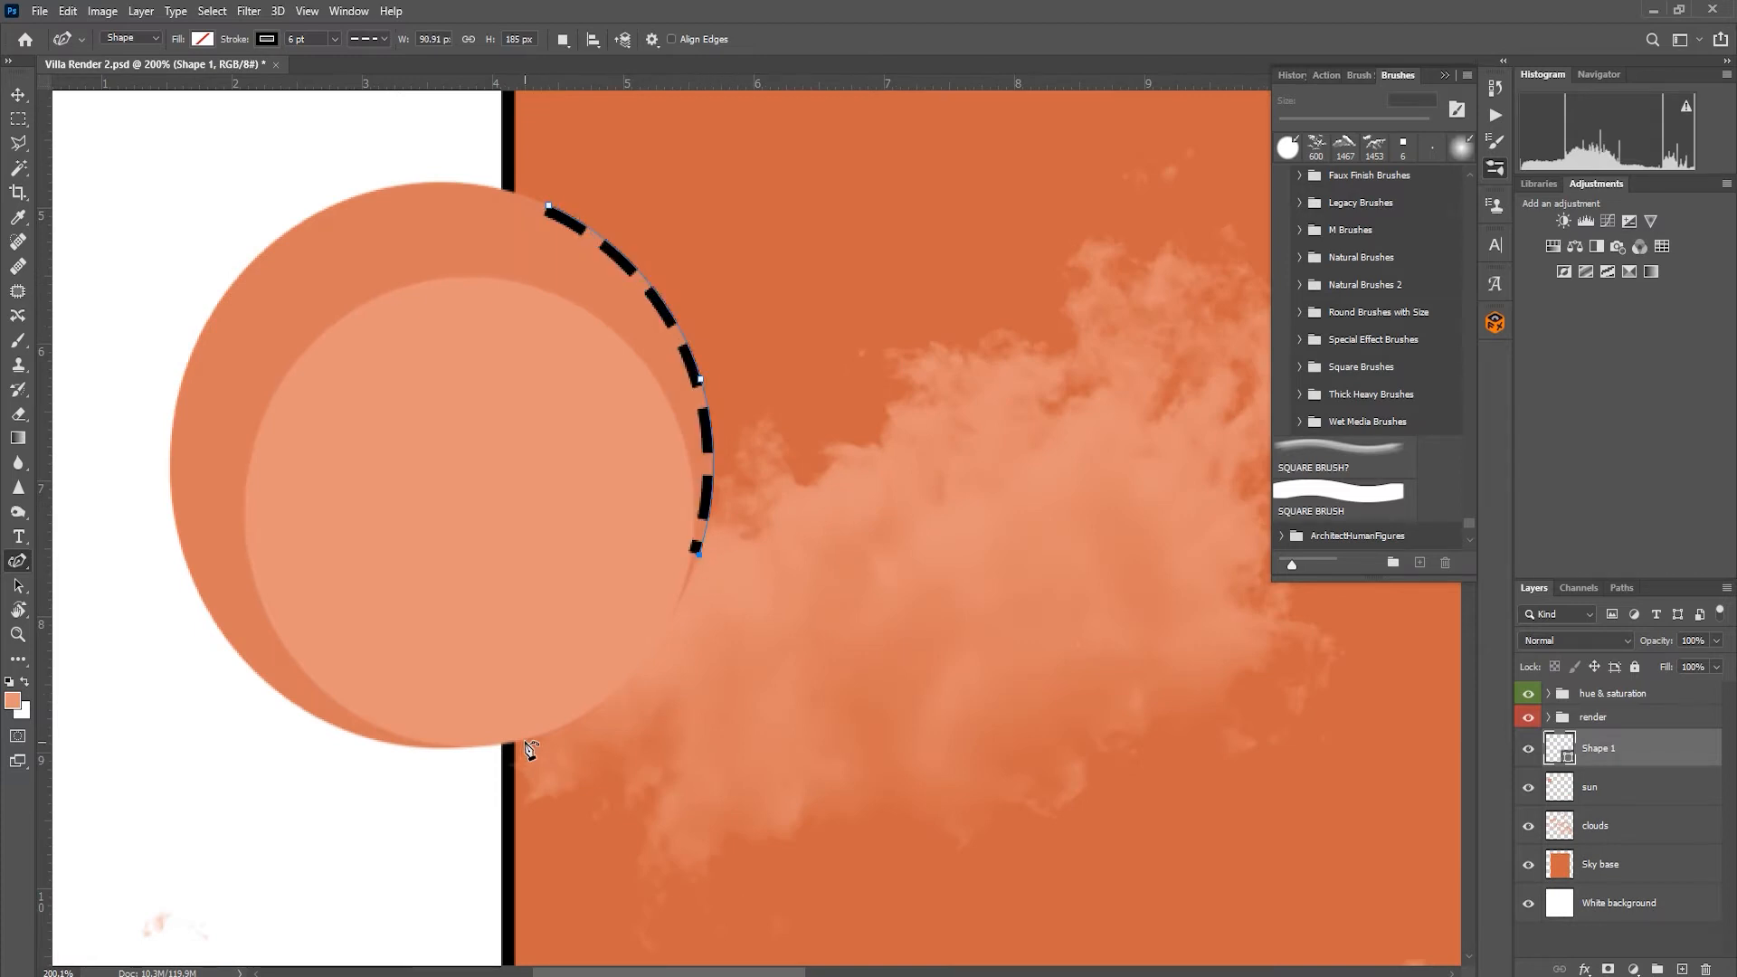
{"action": "left_click", "coordinate": [440, 747]}
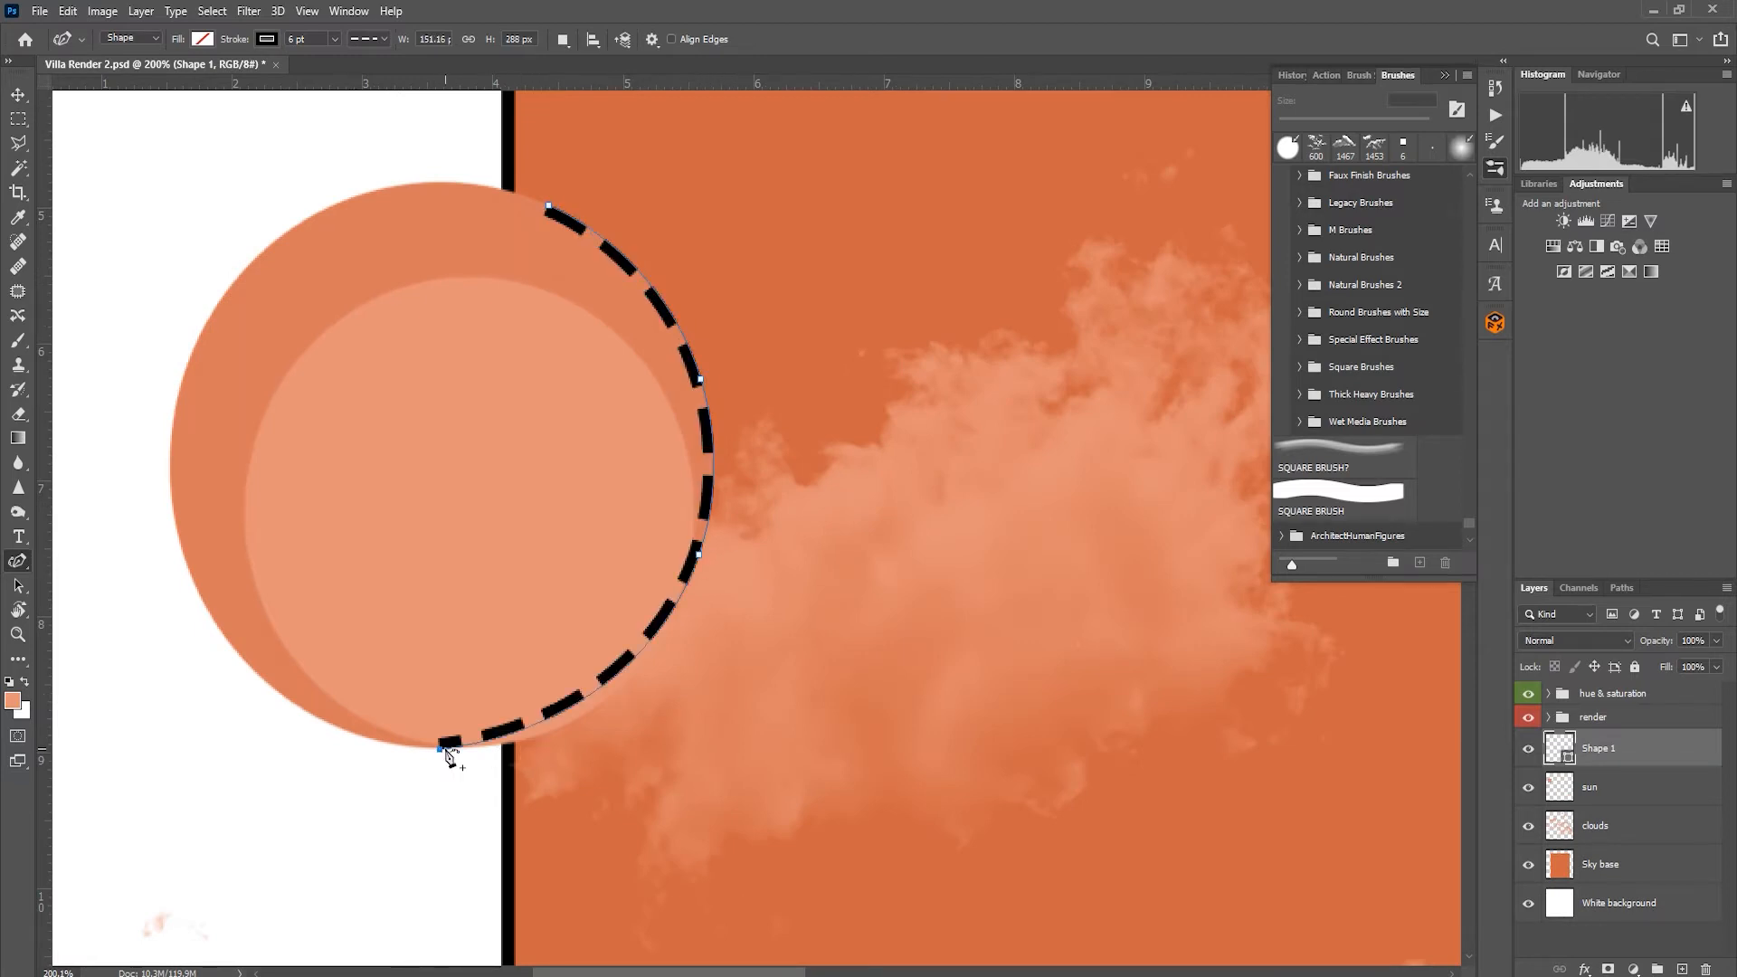
Step: Continue the dashed curve around the sun's left half and close it at the starting point
{"action": "left_click", "coordinate": [296, 705]}
{"action": "left_click", "coordinate": [192, 576]}
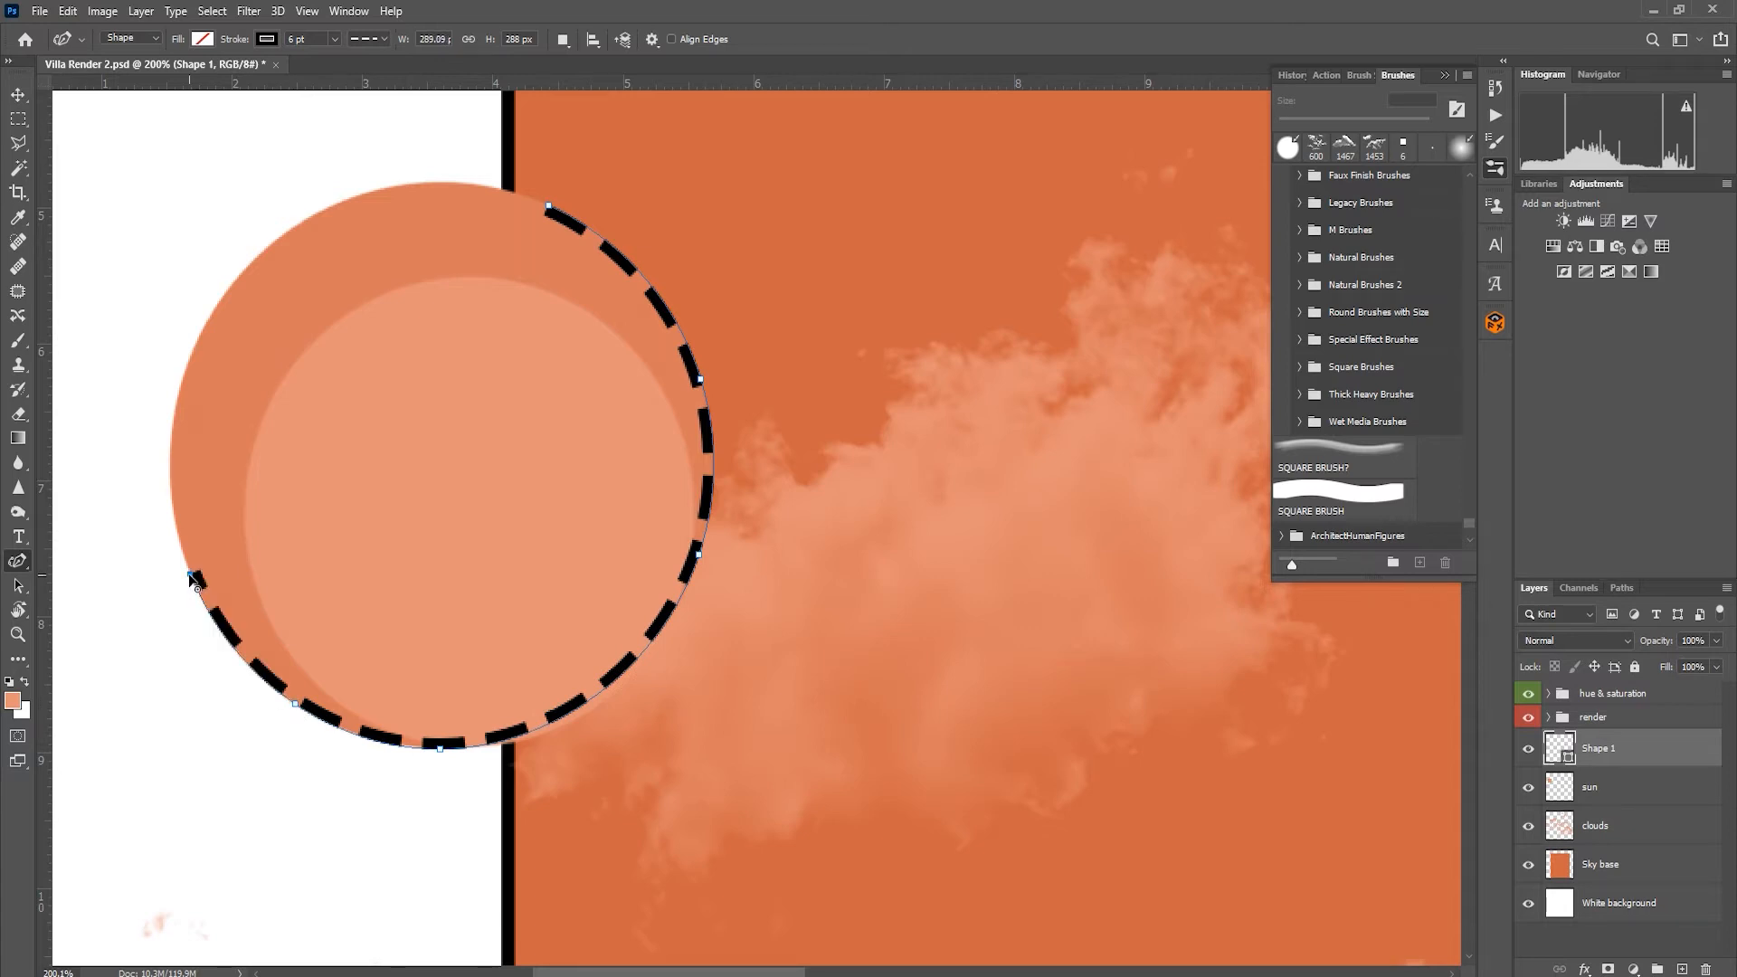
{"action": "left_click", "coordinate": [171, 421]}
{"action": "left_click", "coordinate": [257, 254]}
{"action": "left_click", "coordinate": [383, 192]}
{"action": "left_click", "coordinate": [550, 210]}
{"action": "key", "text": "v"}
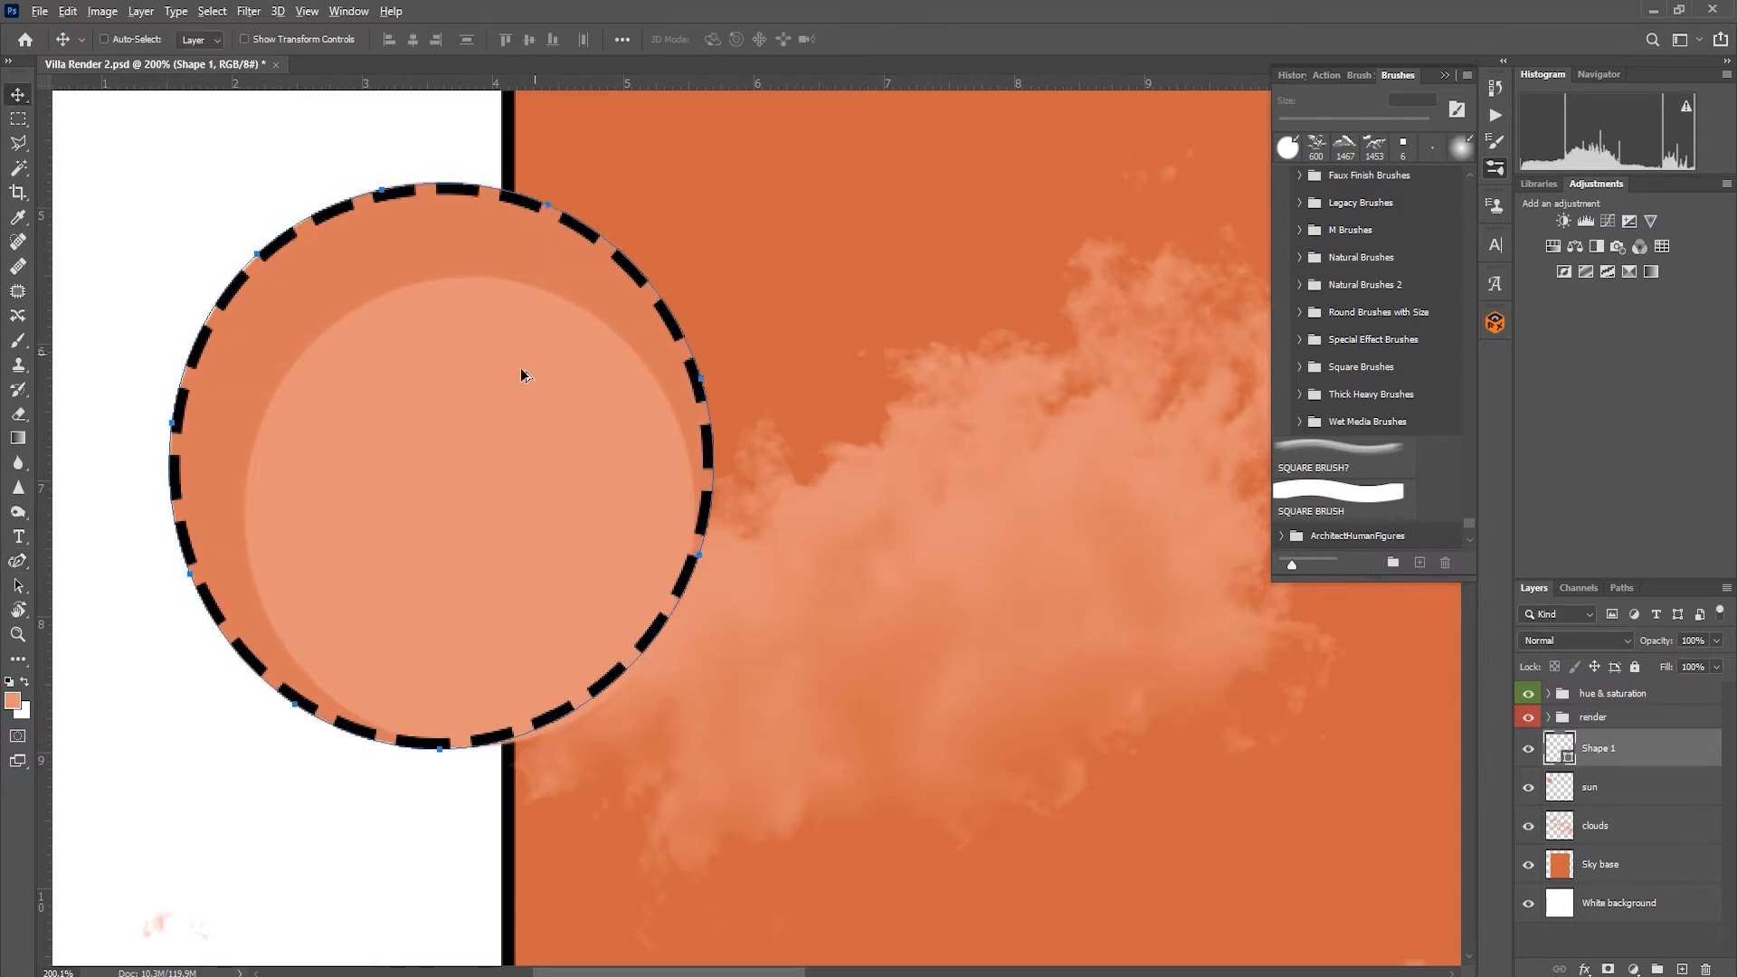
Step: Move the dashed circle slightly up and to the left so it is offset from the sun
{"action": "scroll", "coordinate": [565, 371], "scroll_direction": "down", "scroll_amount": 5}
{"action": "left_click_drag", "start_coordinate": [599, 395], "coordinate": [583, 387]}
{"action": "scroll", "coordinate": [590, 474], "scroll_direction": "down", "scroll_amount": 3}
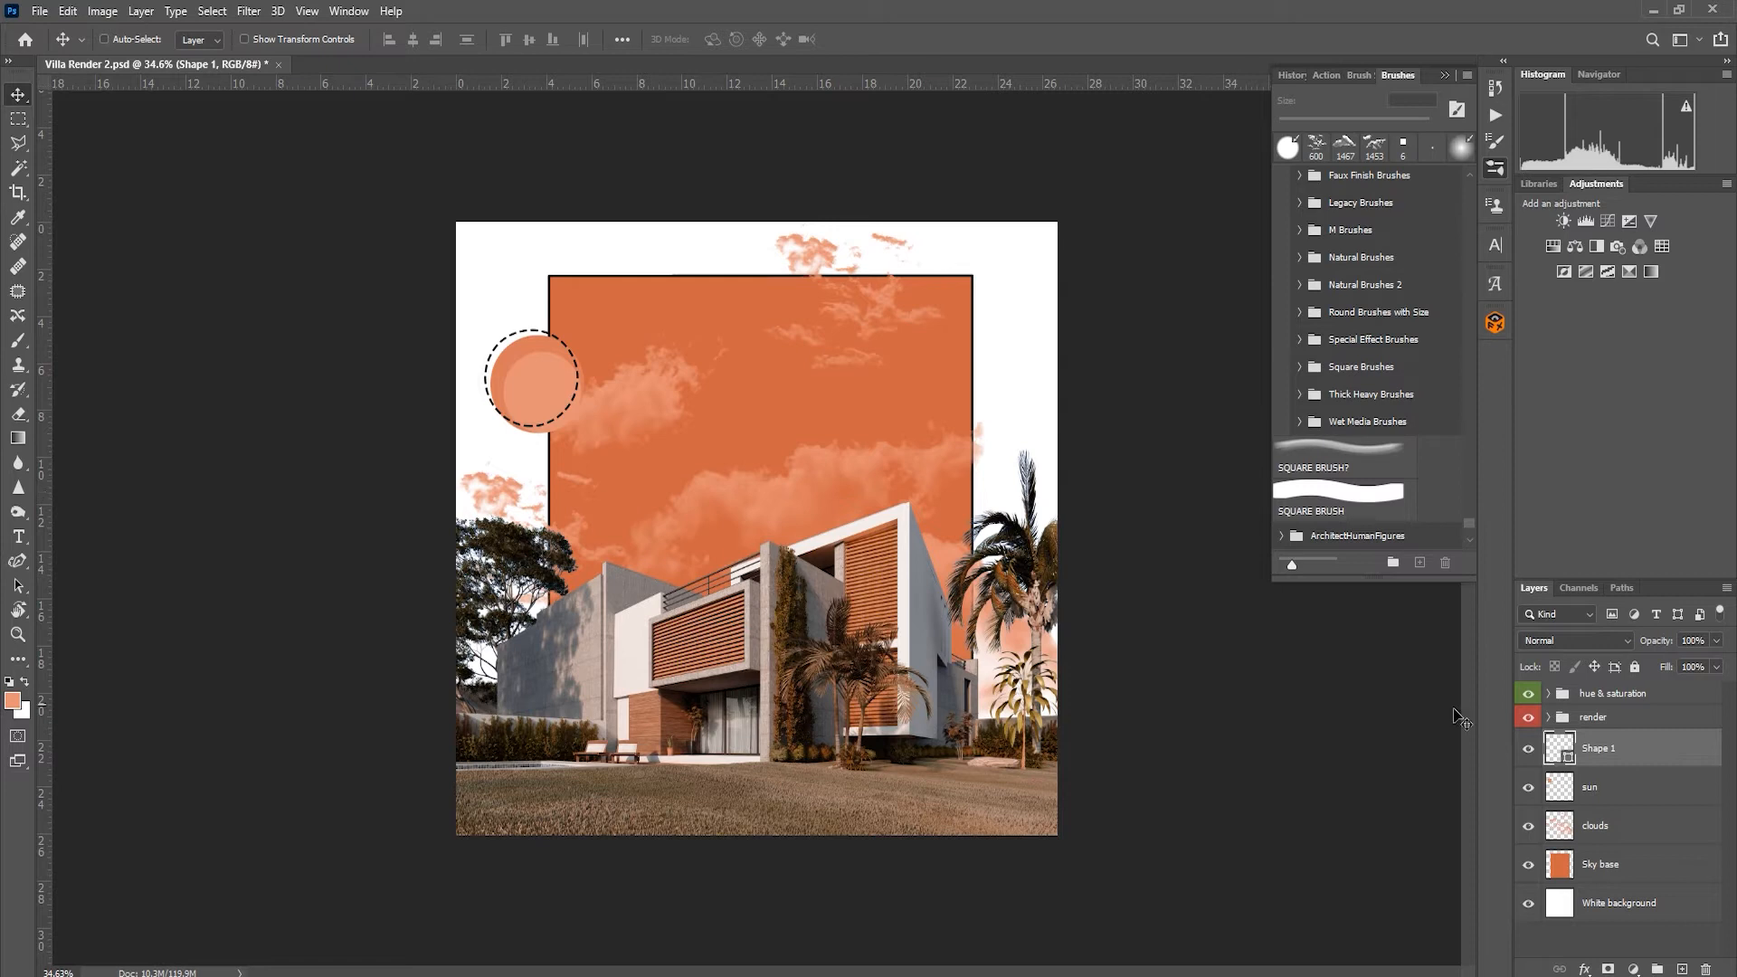
Step: Group the layers from Shape 1 down to Sky base as sky and colour-label the group orange
{"action": "left_click", "coordinate": [1639, 868], "text": "shift"}
{"action": "left_click", "coordinate": [1661, 969]}
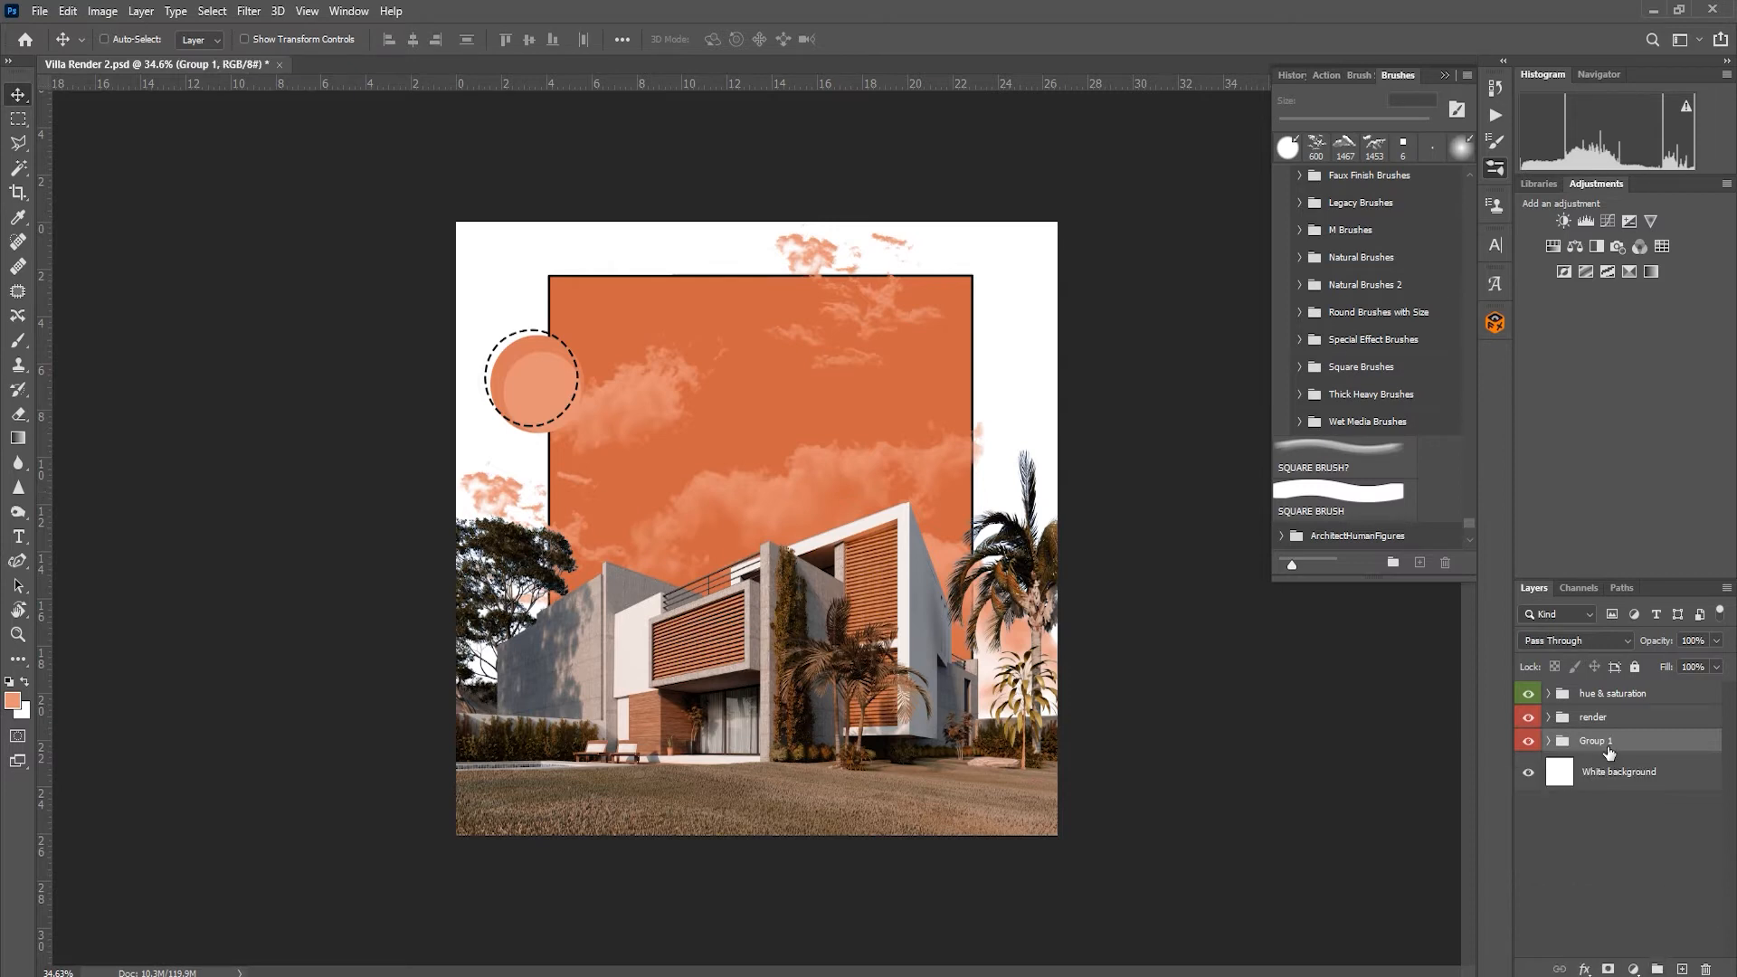
{"action": "key", "text": "Return"}
{"action": "right_click", "coordinate": [1610, 744]}
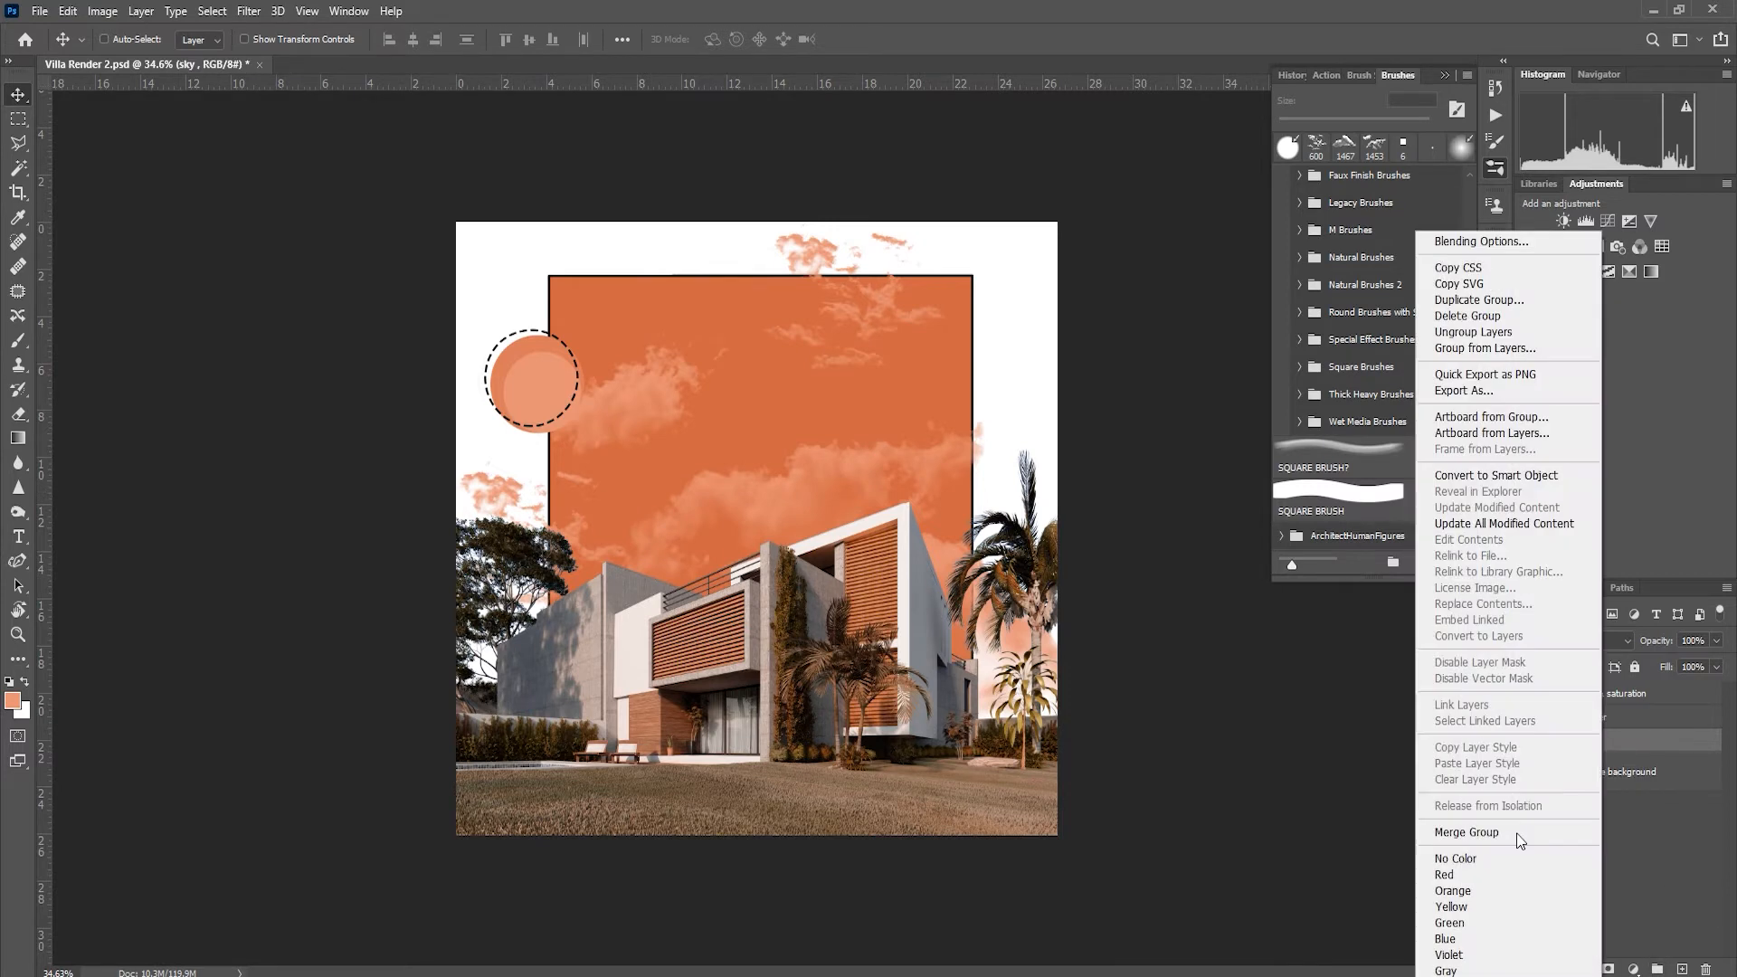
{"action": "left_click", "coordinate": [1478, 893]}
Step: Create a new layer group named entourage above the render group and colour-label it blue
{"action": "left_click", "coordinate": [1630, 718]}
{"action": "left_click", "coordinate": [1657, 969]}
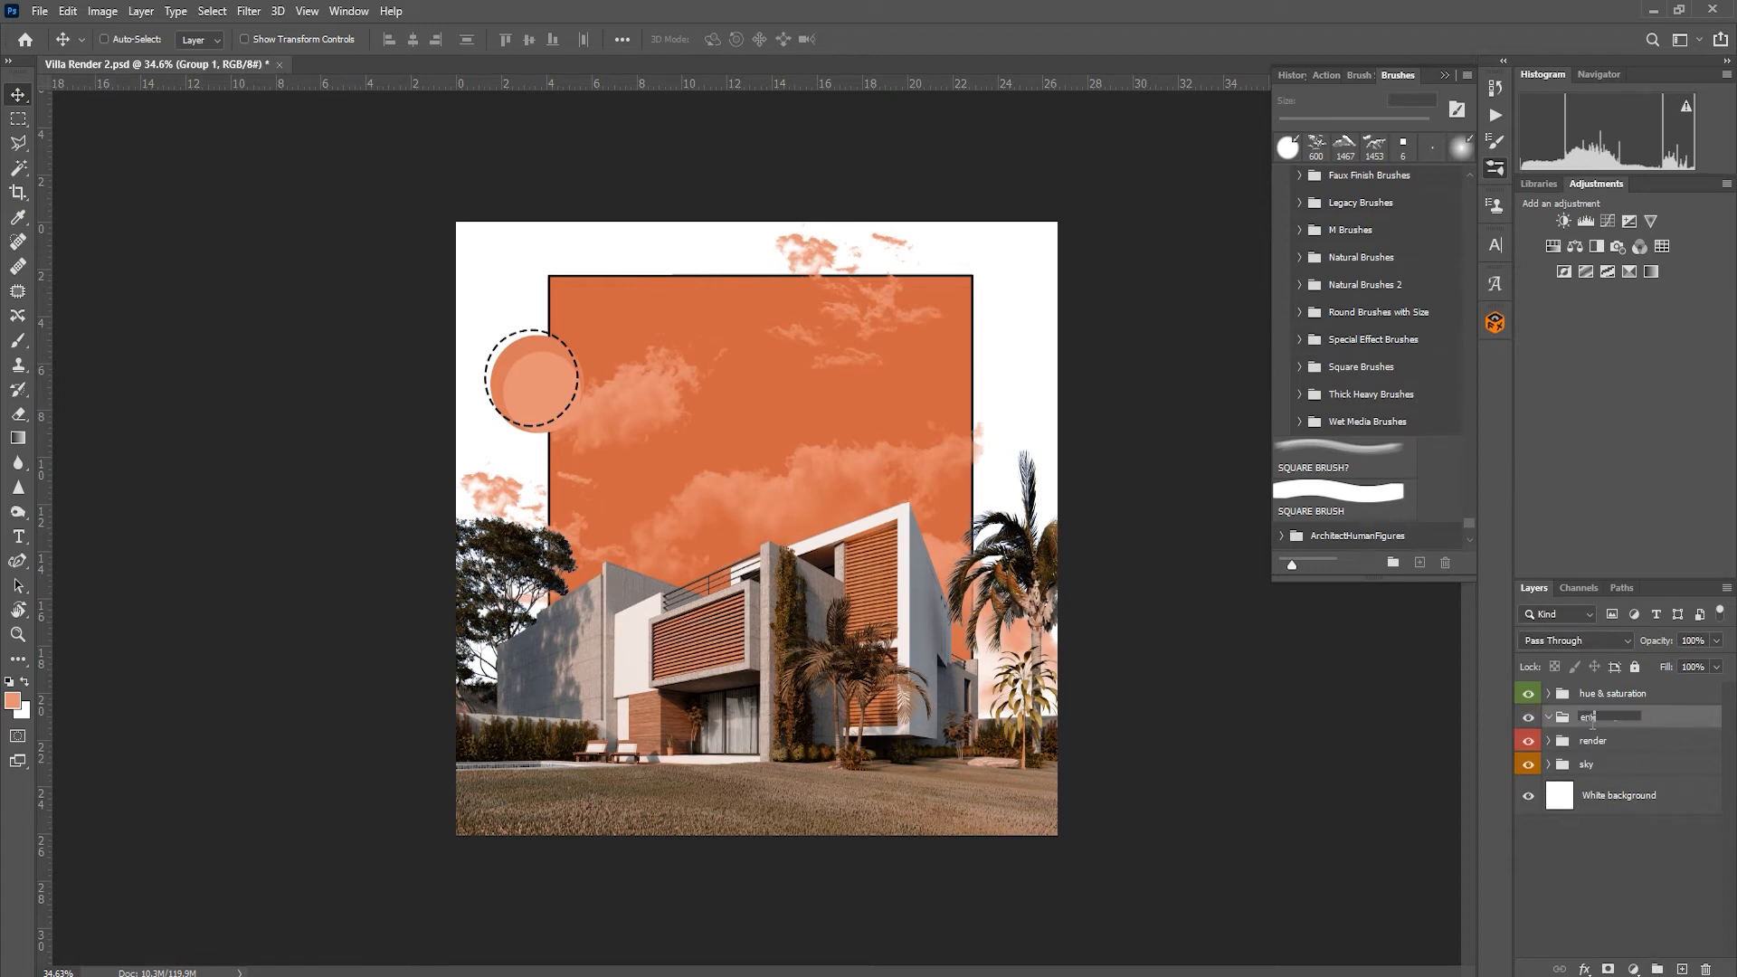
{"action": "key", "text": "Return"}
{"action": "right_click", "coordinate": [1598, 718]}
{"action": "left_click", "coordinate": [1448, 942]}
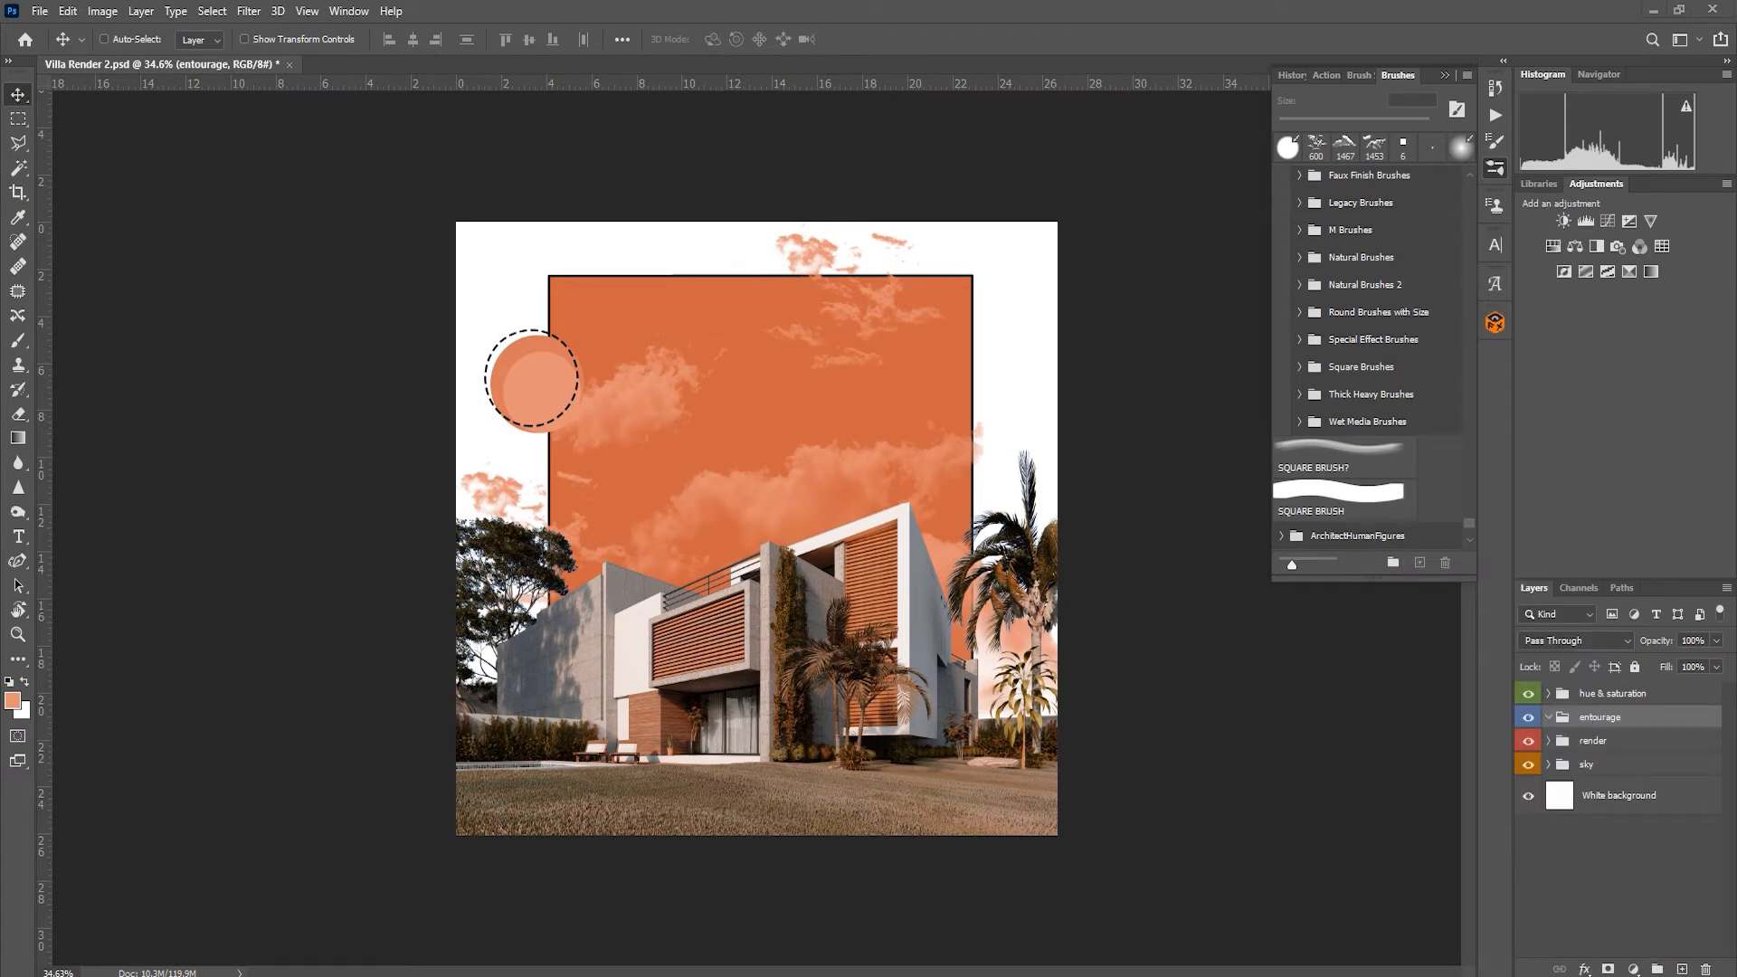
Step: Place the couple-playing-soccer cutout, add a vertical guide near the image centre and scale the couple down onto the lawn
{"action": "left_click_drag", "start_coordinate": [783, 638], "coordinate": [784, 637]}
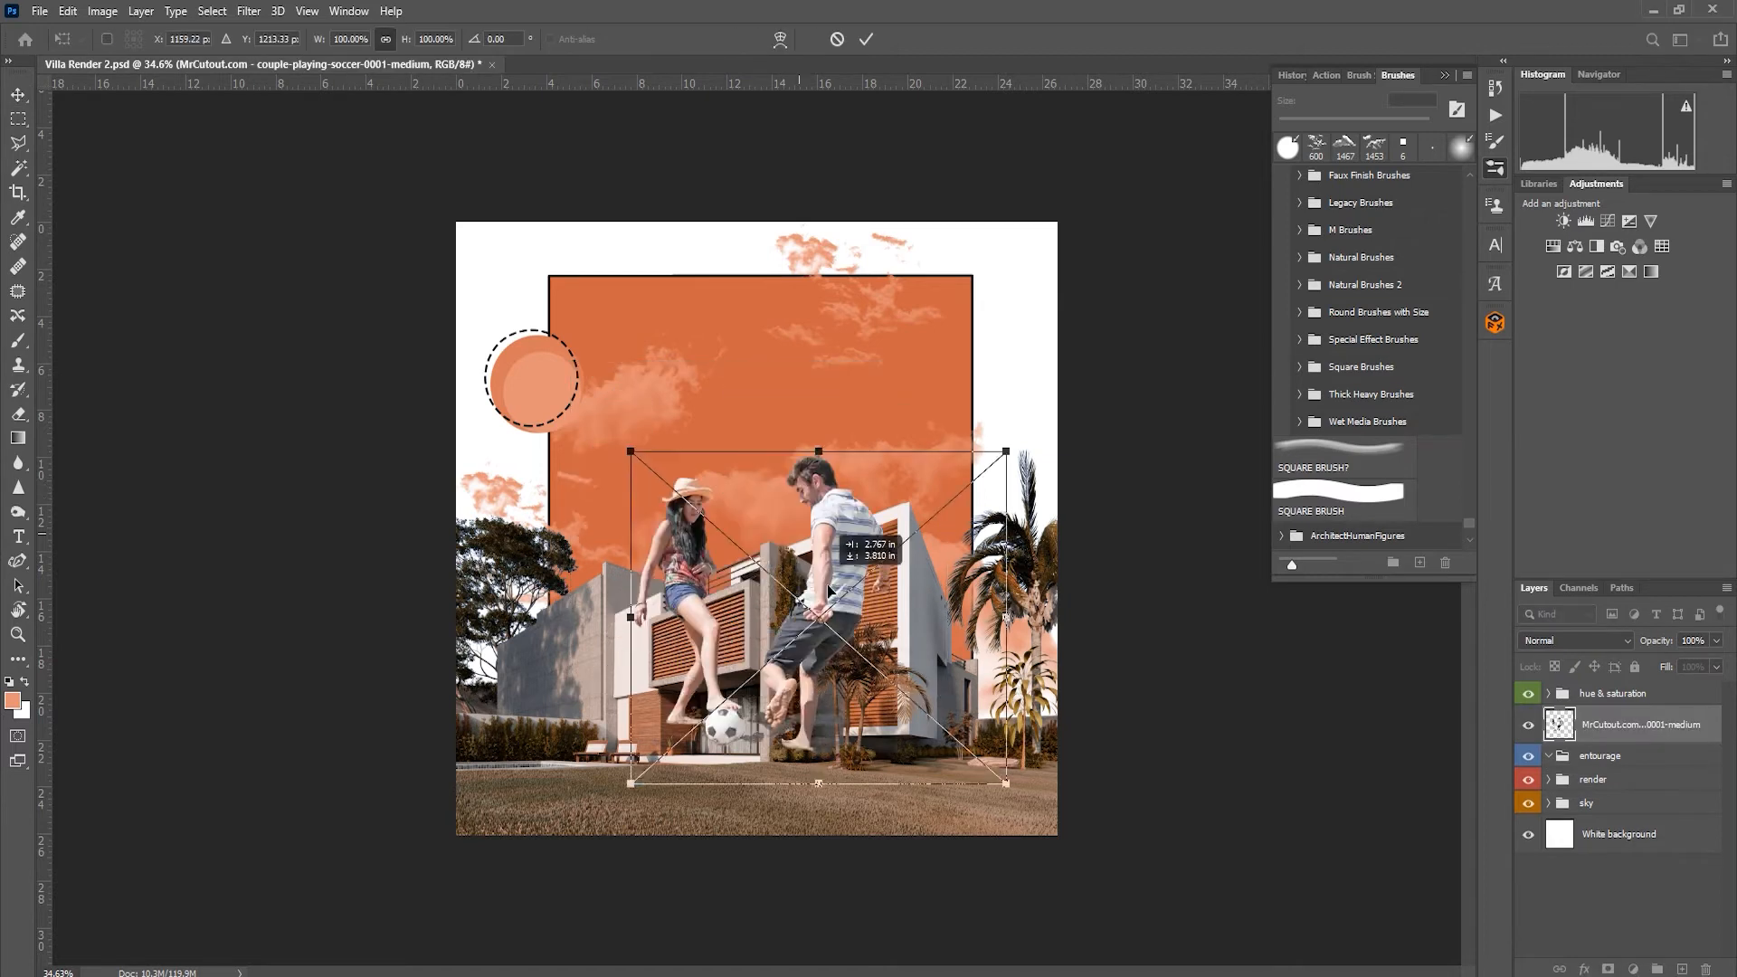
{"action": "left_click", "coordinate": [872, 39]}
{"action": "left_click_drag", "start_coordinate": [779, 83], "coordinate": [770, 439]}
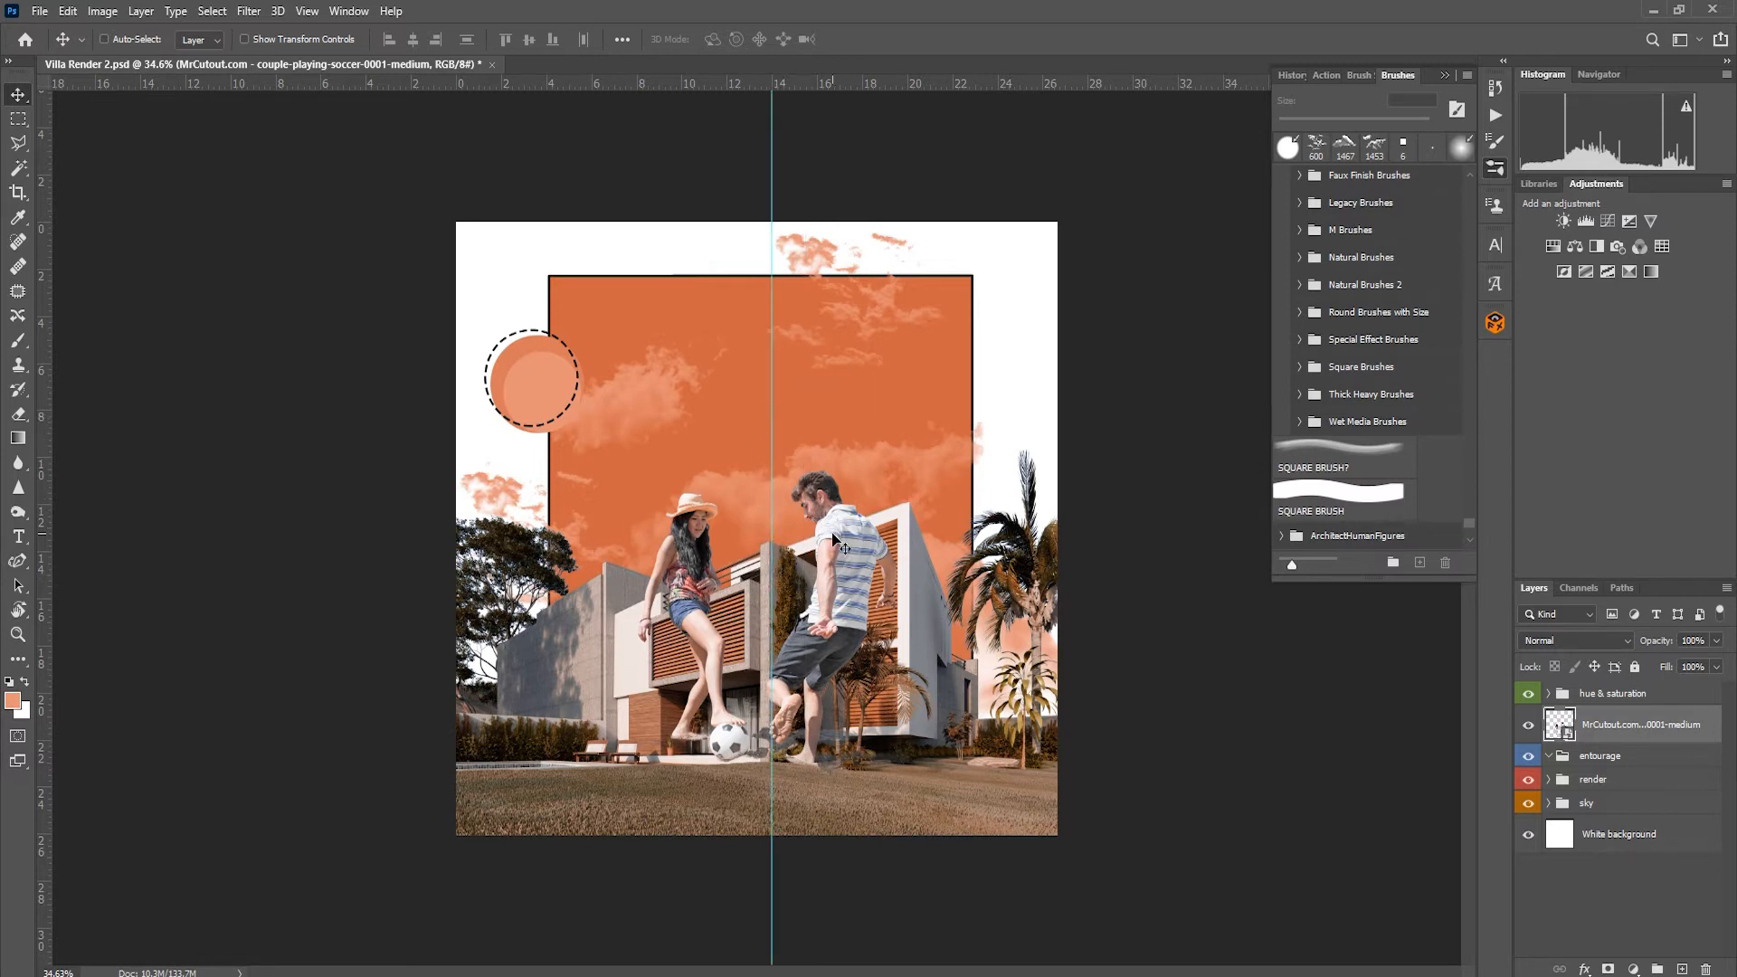
{"action": "left_click_drag", "start_coordinate": [834, 541], "coordinate": [837, 584]}
{"action": "key", "text": "ctrl+t"}
{"action": "left_click_drag", "start_coordinate": [1014, 507], "coordinate": [888, 665]}
{"action": "key", "text": "Return"}
Step: Add a horizontal eye-level guide and scale the couple to 42.24% so their heads line up with it
{"action": "left_click_drag", "start_coordinate": [842, 87], "coordinate": [828, 721]}
{"action": "left_click_drag", "start_coordinate": [808, 686], "coordinate": [812, 719]}
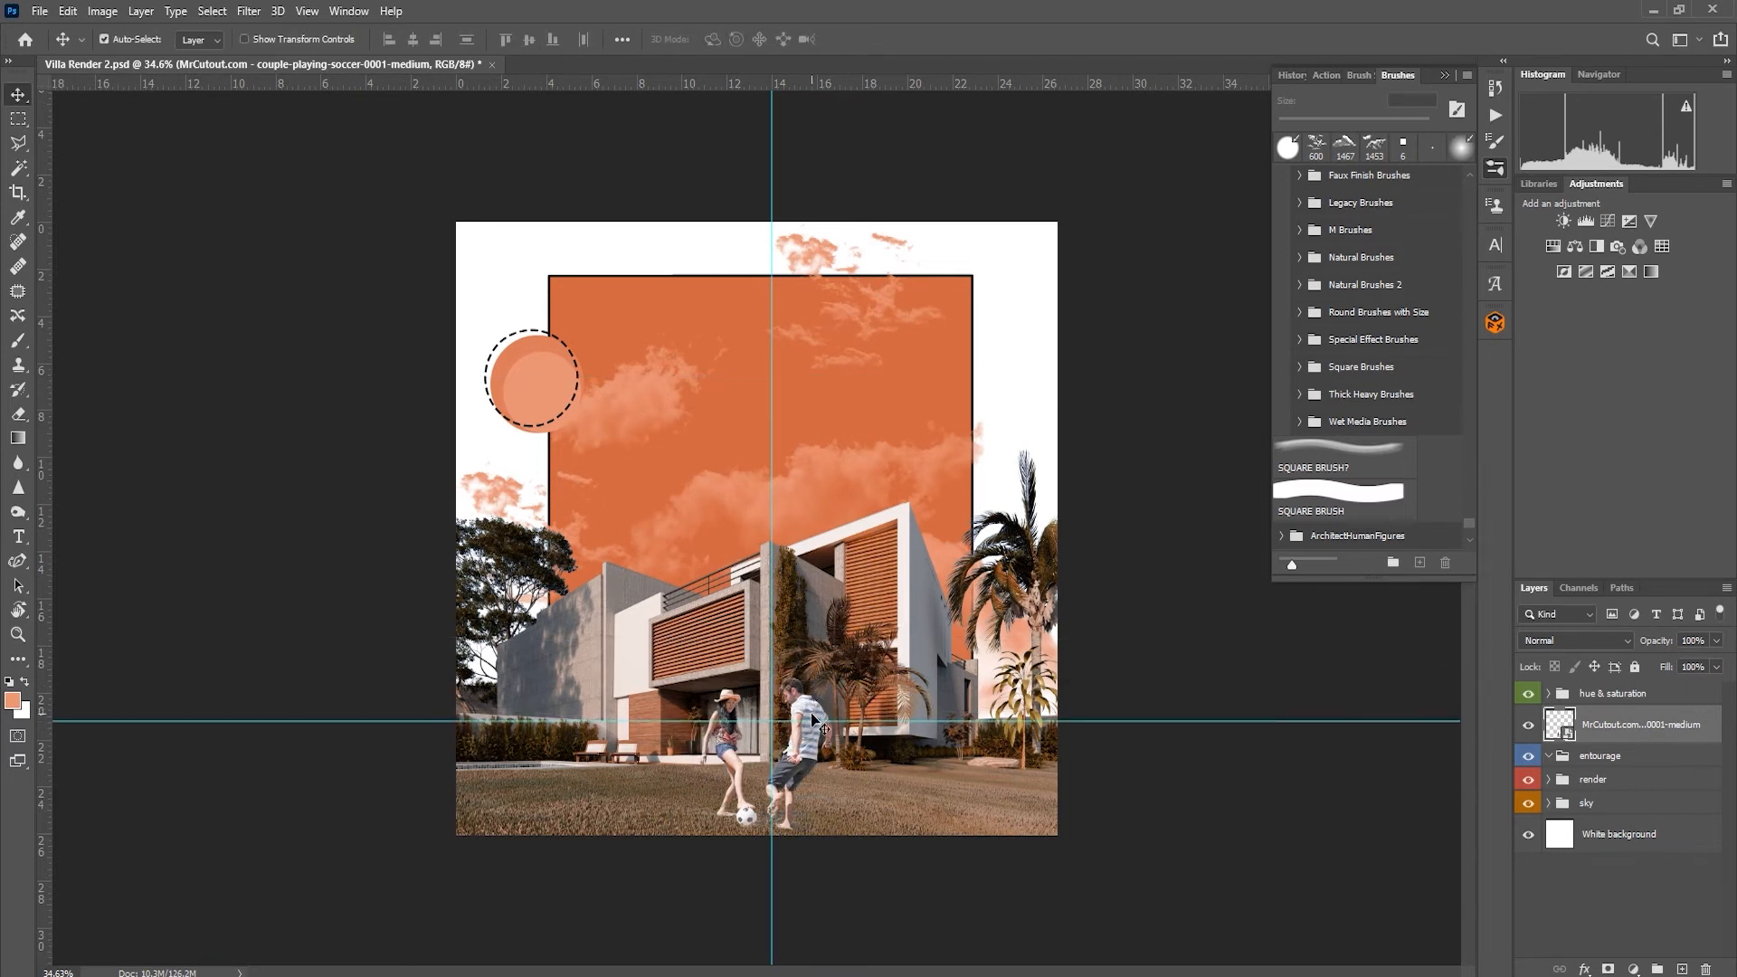
{"action": "key", "text": "ctrl+t"}
{"action": "left_click_drag", "start_coordinate": [895, 666], "coordinate": [827, 771]}
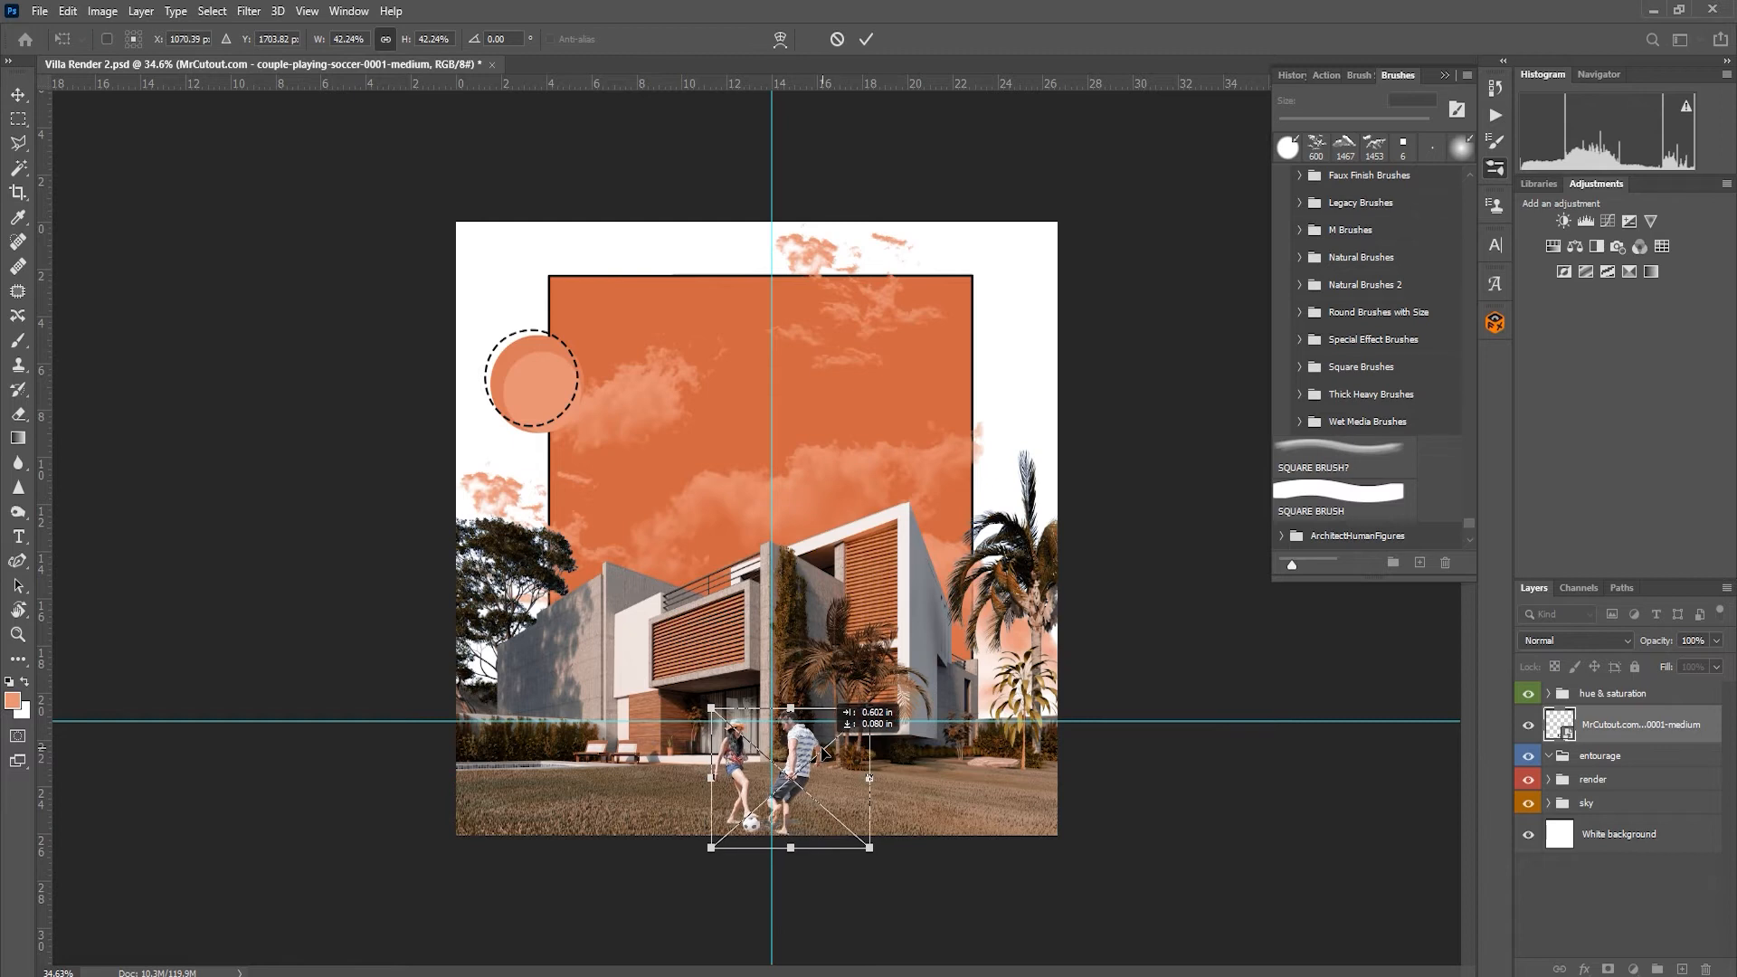
{"action": "left_click", "coordinate": [866, 39]}
Step: Place the boy-playing-soccer cutout and move both people cutouts into the entourage group
{"action": "left_click_drag", "start_coordinate": [1384, 773], "coordinate": [1383, 773]}
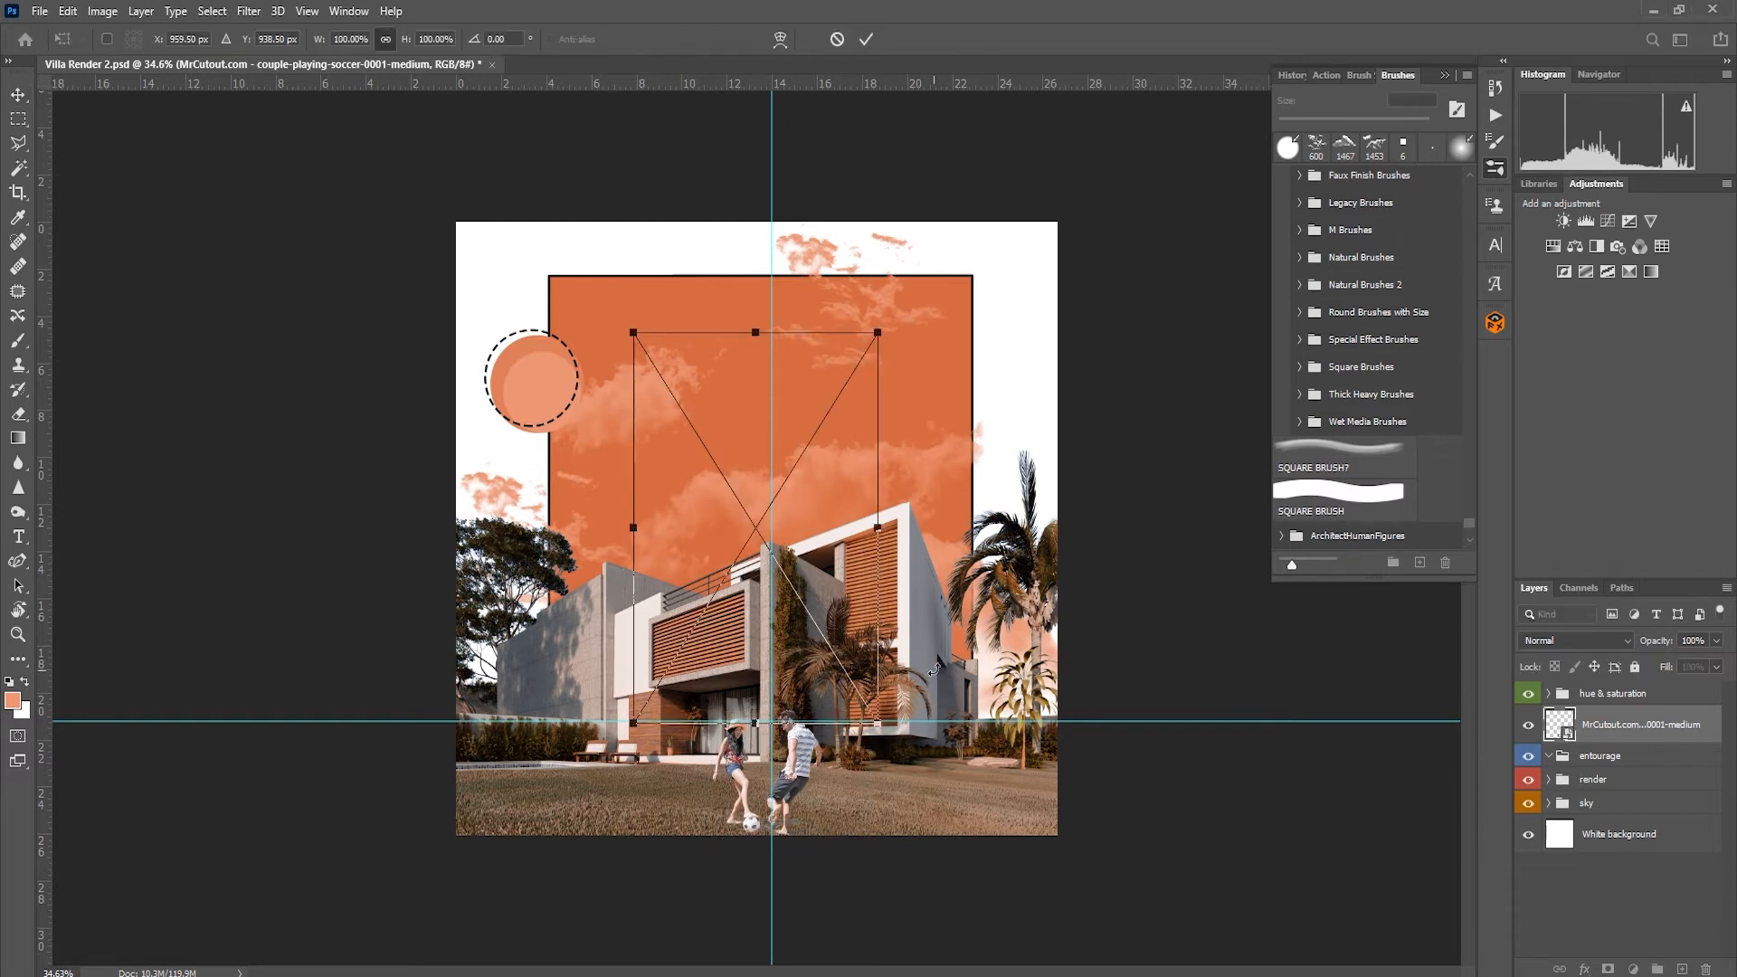
{"action": "left_click", "coordinate": [866, 39]}
{"action": "left_click", "coordinate": [1613, 763], "text": "shift"}
{"action": "left_click_drag", "start_coordinate": [1613, 763], "coordinate": [1607, 794]}
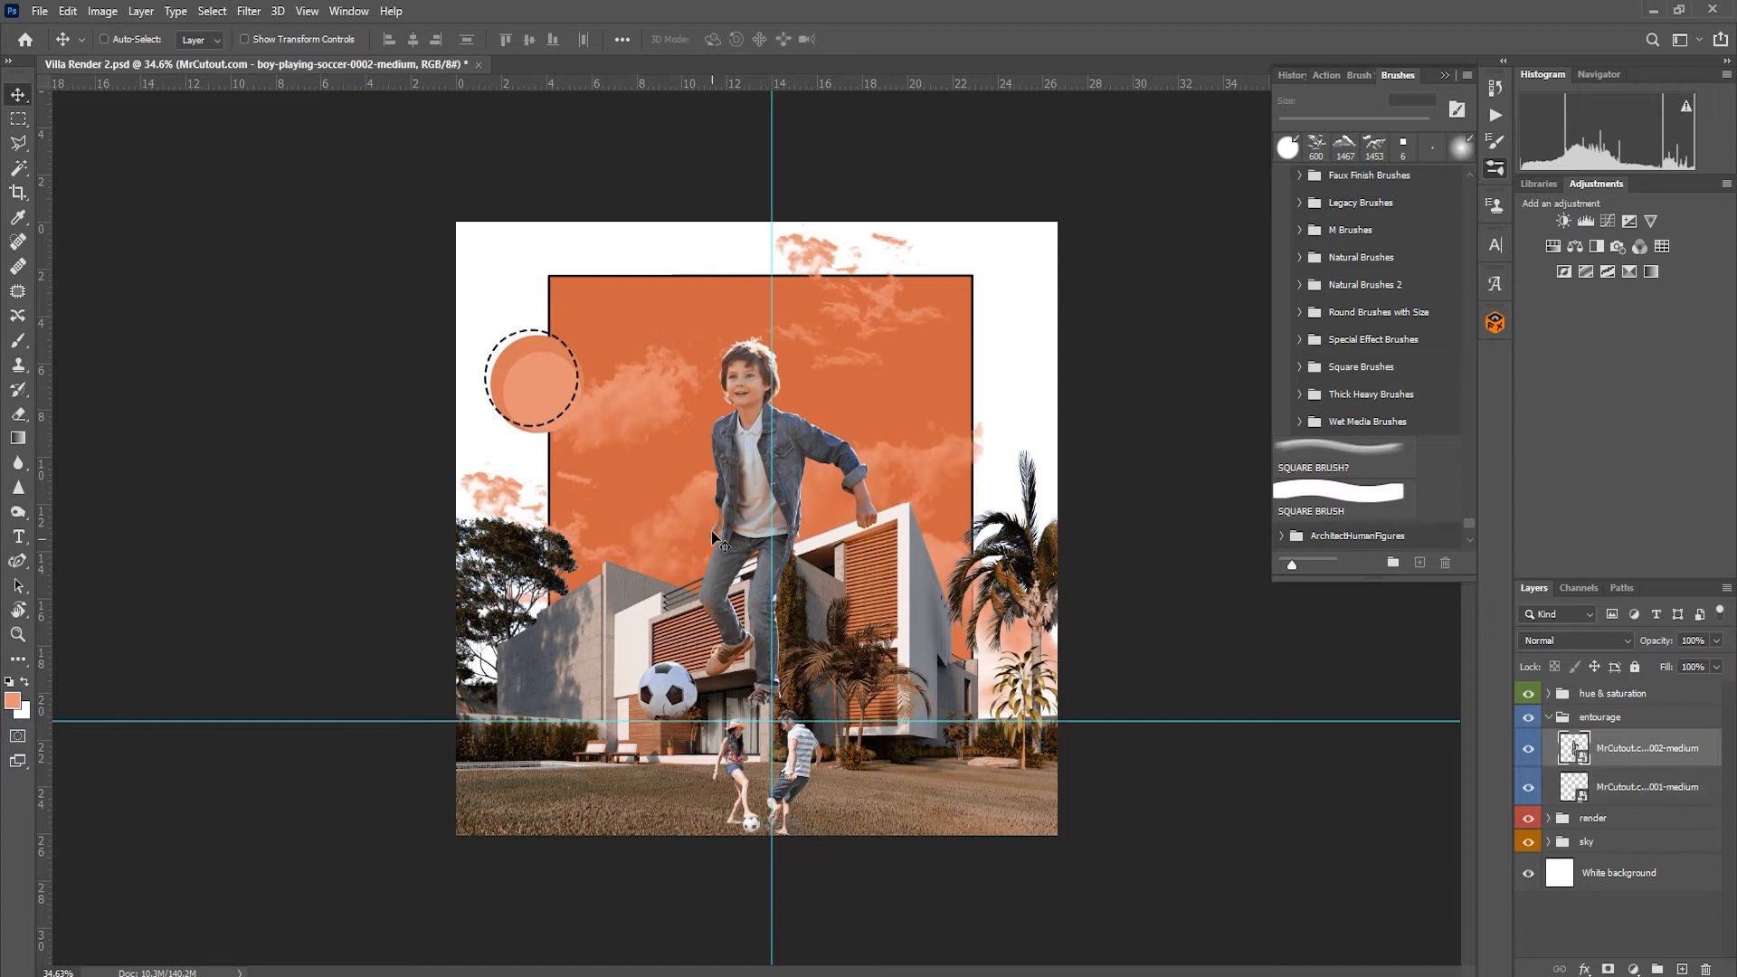
Step: Scale the boy cutout to 20% and place him to the right of the couple with his head near the horizontal guide
{"action": "key", "text": "ctrl+t"}
{"action": "left_click_drag", "start_coordinate": [876, 336], "coordinate": [740, 554]}
{"action": "left_click_drag", "start_coordinate": [697, 633], "coordinate": [871, 702]}
{"action": "left_click_drag", "start_coordinate": [912, 623], "coordinate": [859, 715]}
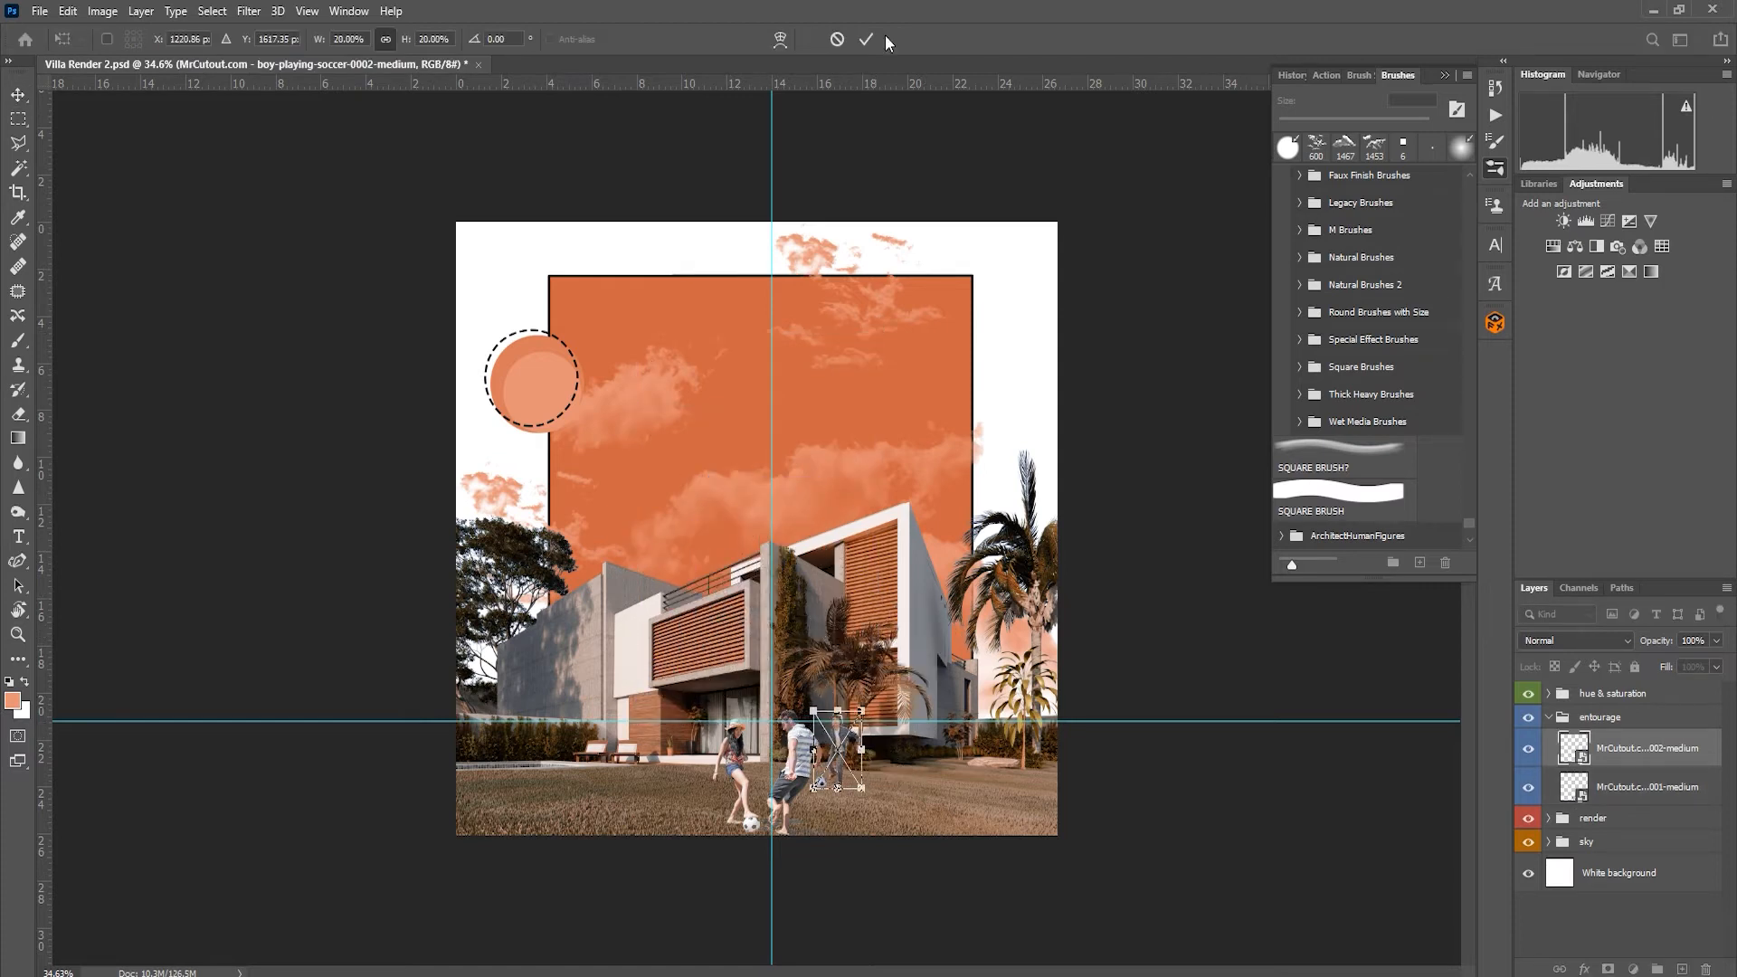
{"action": "key", "text": "Return"}
Step: Shift the couple slightly to the left and scale the boy down further so he stands farther back on the lawn
{"action": "left_click", "coordinate": [1642, 787]}
{"action": "scroll", "coordinate": [784, 668], "scroll_direction": "up", "scroll_amount": 9}
{"action": "left_click_drag", "start_coordinate": [812, 846], "coordinate": [866, 556]}
{"action": "left_click_drag", "start_coordinate": [866, 557], "coordinate": [823, 552]}
{"action": "scroll", "coordinate": [823, 552], "scroll_direction": "down", "scroll_amount": 2}
{"action": "left_click", "coordinate": [1640, 757]}
{"action": "key", "text": "ctrl+t"}
{"action": "left_click_drag", "start_coordinate": [985, 489], "coordinate": [944, 521]}
{"action": "left_click", "coordinate": [867, 40]}
Step: Remove the alignment guides from the canvas
{"action": "scroll", "coordinate": [884, 353], "scroll_direction": "down", "scroll_amount": 6}
{"action": "scroll", "coordinate": [891, 407], "scroll_direction": "up", "scroll_amount": 2}
{"action": "left_click_drag", "start_coordinate": [914, 764], "coordinate": [42, 229]}
{"action": "scroll", "coordinate": [852, 607], "scroll_direction": "up", "scroll_amount": 2}
{"action": "left_click_drag", "start_coordinate": [852, 607], "coordinate": [921, 441]}
{"action": "scroll", "coordinate": [905, 461], "scroll_direction": "up", "scroll_amount": 2}
Step: Rename the upper cutout layer as 2 ppl and the lower cutout layer as child
{"action": "double_click", "coordinate": [1627, 757]}
{"action": "type", "text": "2 ppl"}
{"action": "key", "text": "Return"}
{"action": "double_click", "coordinate": [1633, 790]}
{"action": "left_click", "coordinate": [1419, 318]}
{"action": "double_click", "coordinate": [1626, 789]}
{"action": "type", "text": "child"}
{"action": "key", "text": "Return"}
Step: Duplicate both cutout layers beneath their originals and name the copies child shadow and 2 ppl shadow
{"action": "double_click", "coordinate": [1646, 825]}
{"action": "left_click_drag", "start_coordinate": [1628, 796], "coordinate": [1622, 800]}
{"action": "type", "text": "child shadow"}
{"action": "key", "text": "Return"}
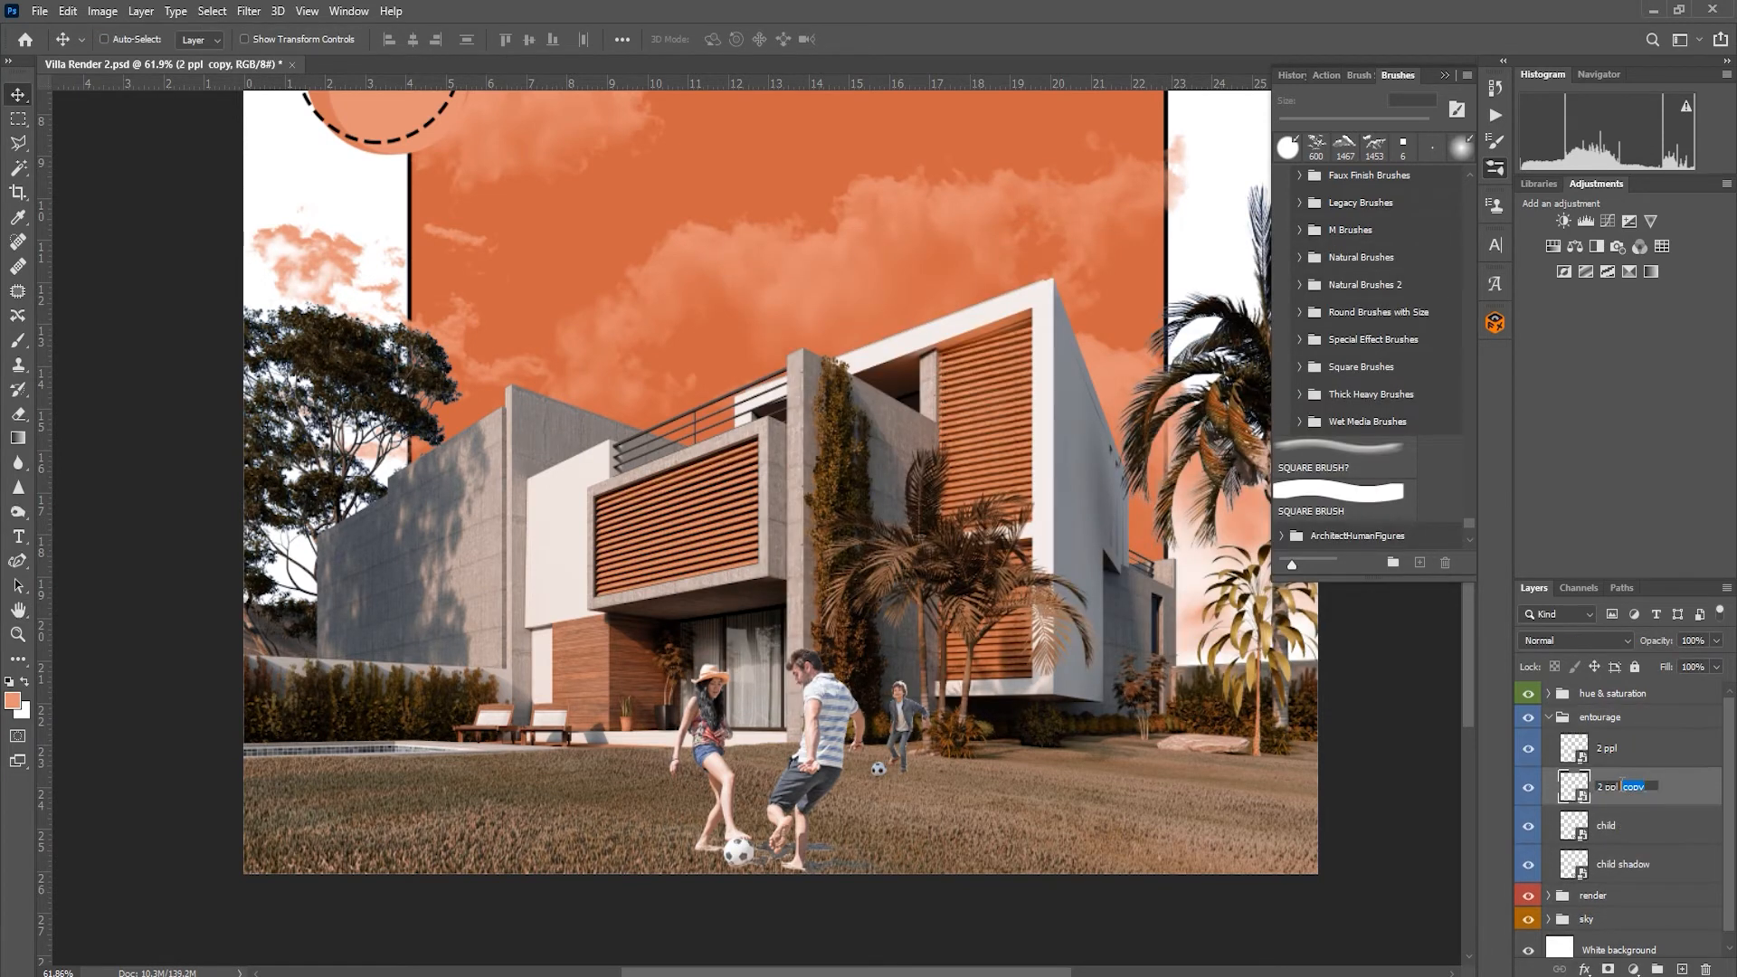
{"action": "key", "text": "Return"}
Step: Select the boy's outline, set the foreground colour to black, rasterize his duplicate layer and paint the silhouette black
{"action": "left_click", "coordinate": [1583, 792], "text": "ctrl"}
{"action": "key", "text": "b"}
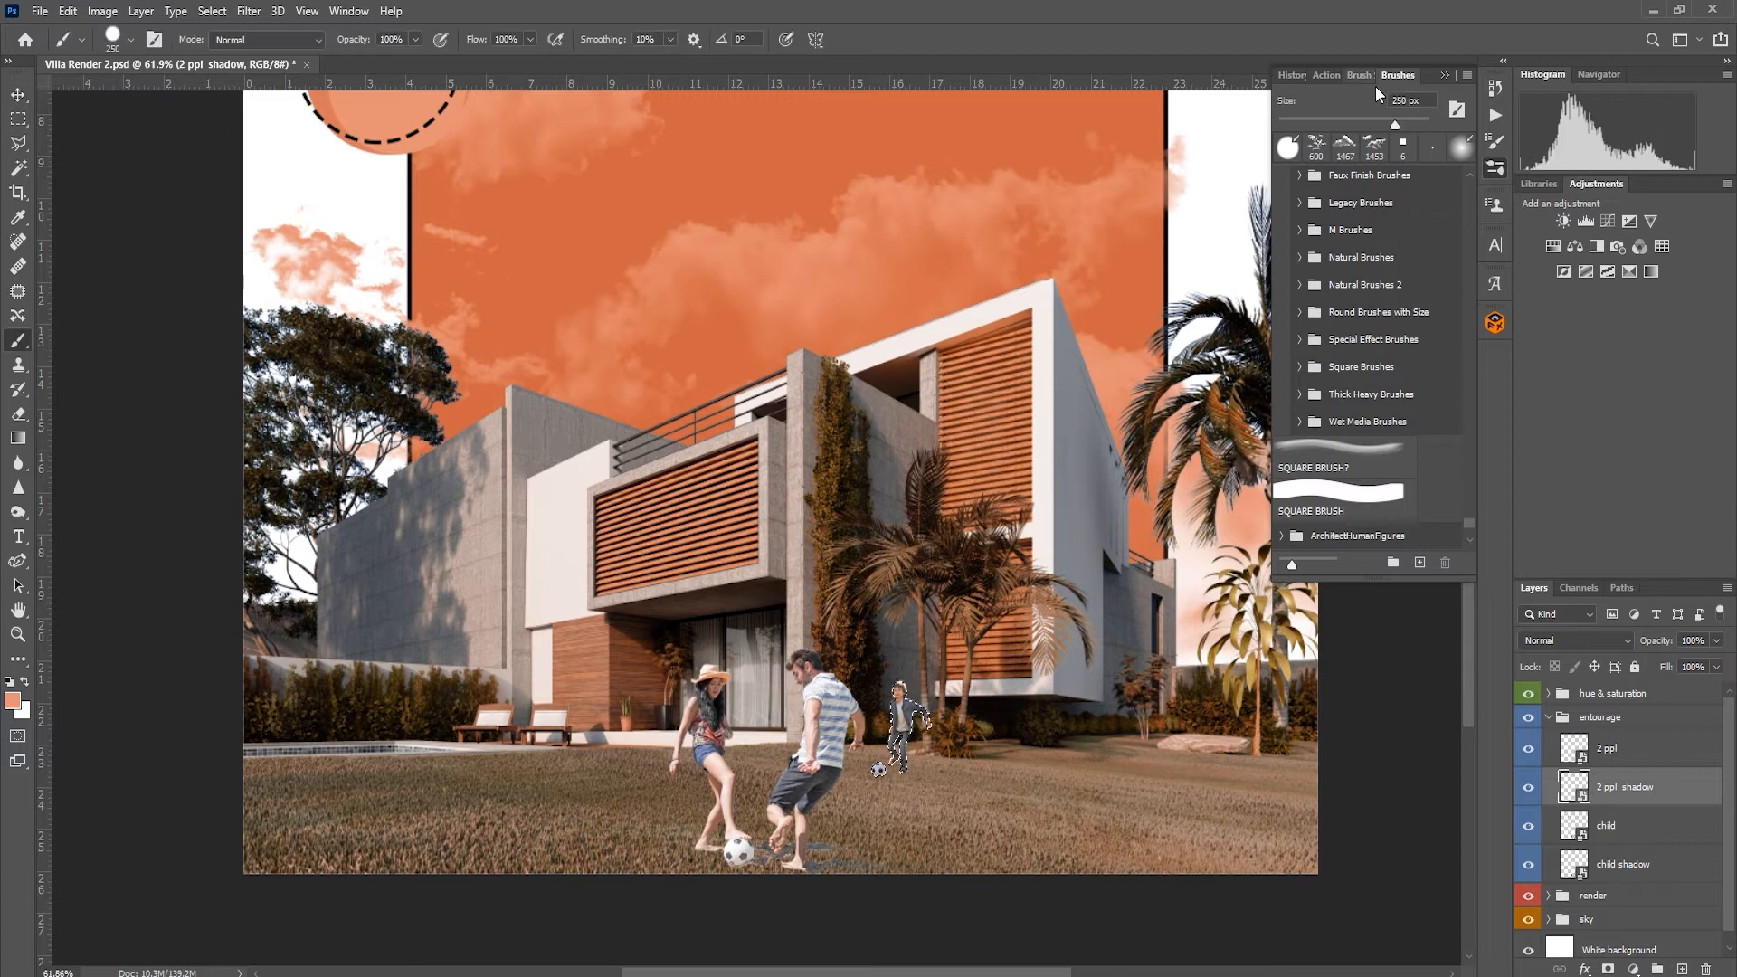
{"action": "left_click", "coordinate": [12, 701]}
{"action": "left_click_drag", "start_coordinate": [918, 597], "coordinate": [916, 715]}
{"action": "key", "text": "Return"}
{"action": "left_click", "coordinate": [924, 733]}
{"action": "left_click", "coordinate": [827, 381]}
{"action": "left_click", "coordinate": [1613, 862]}
{"action": "left_click", "coordinate": [1615, 787]}
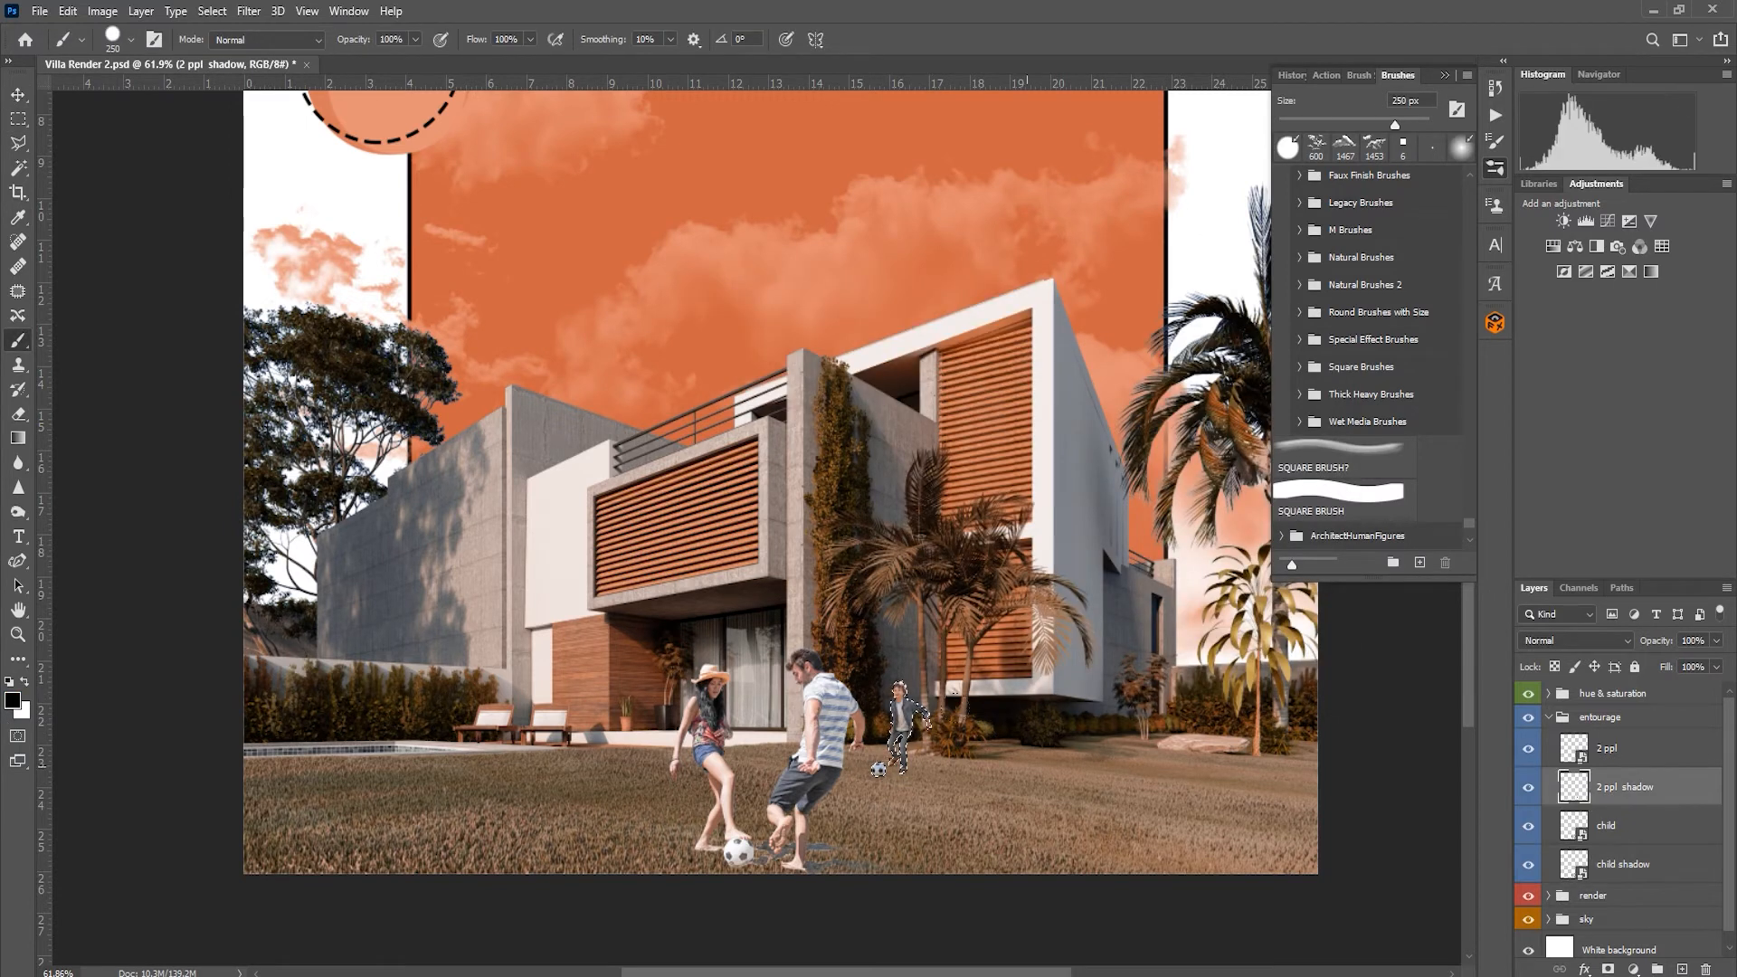
Step: Correct the names of the boy's two layers to child and child shadow
{"action": "type", "text": "v"}
{"action": "type", "text": "child shadow"}
{"action": "key", "text": "Return"}
{"action": "double_click", "coordinate": [1607, 747]}
{"action": "type", "text": "child"}
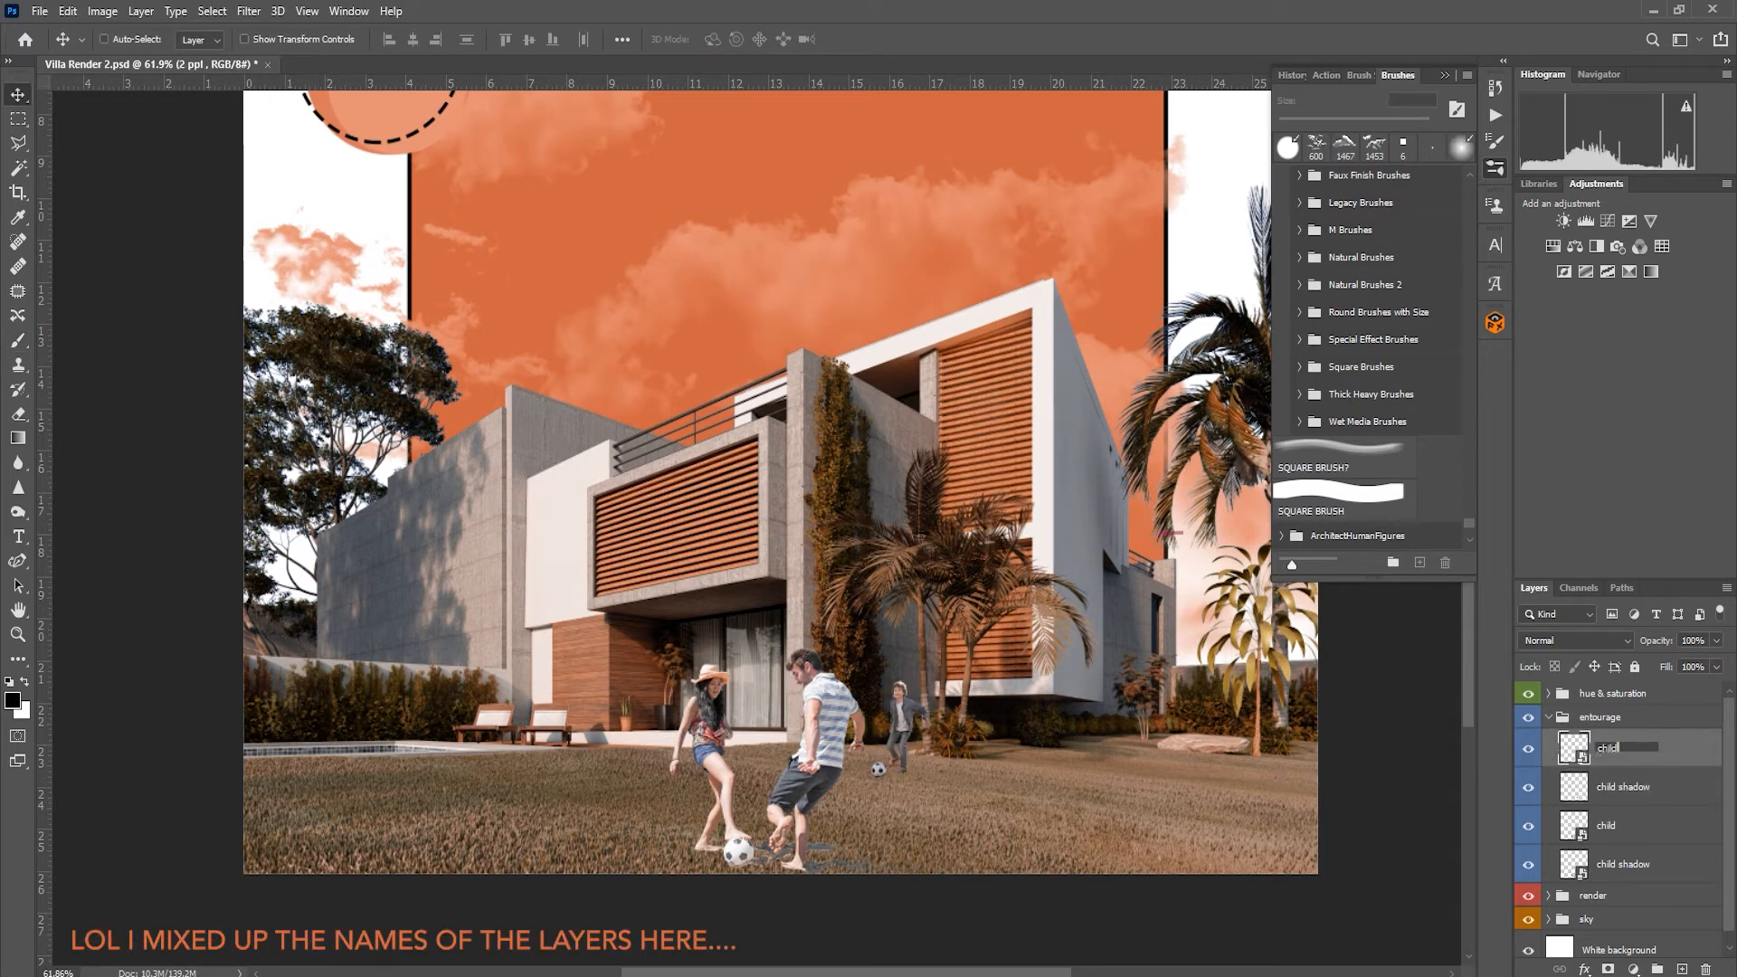
{"action": "key", "text": "Return"}
Step: Rename the couple's two layers as couple and couple shadow
{"action": "double_click", "coordinate": [1607, 825]}
{"action": "type", "text": "couple"}
{"action": "key", "text": "Return"}
{"action": "double_click", "coordinate": [1620, 864]}
{"action": "type", "text": "couple"}
{"action": "key", "text": "Return"}
Step: Select the couple's outline, fill it with black on the couple shadow layer using the Brush, and deselect
{"action": "left_click", "coordinate": [1573, 825], "text": "ctrl"}
{"action": "key", "text": "b"}
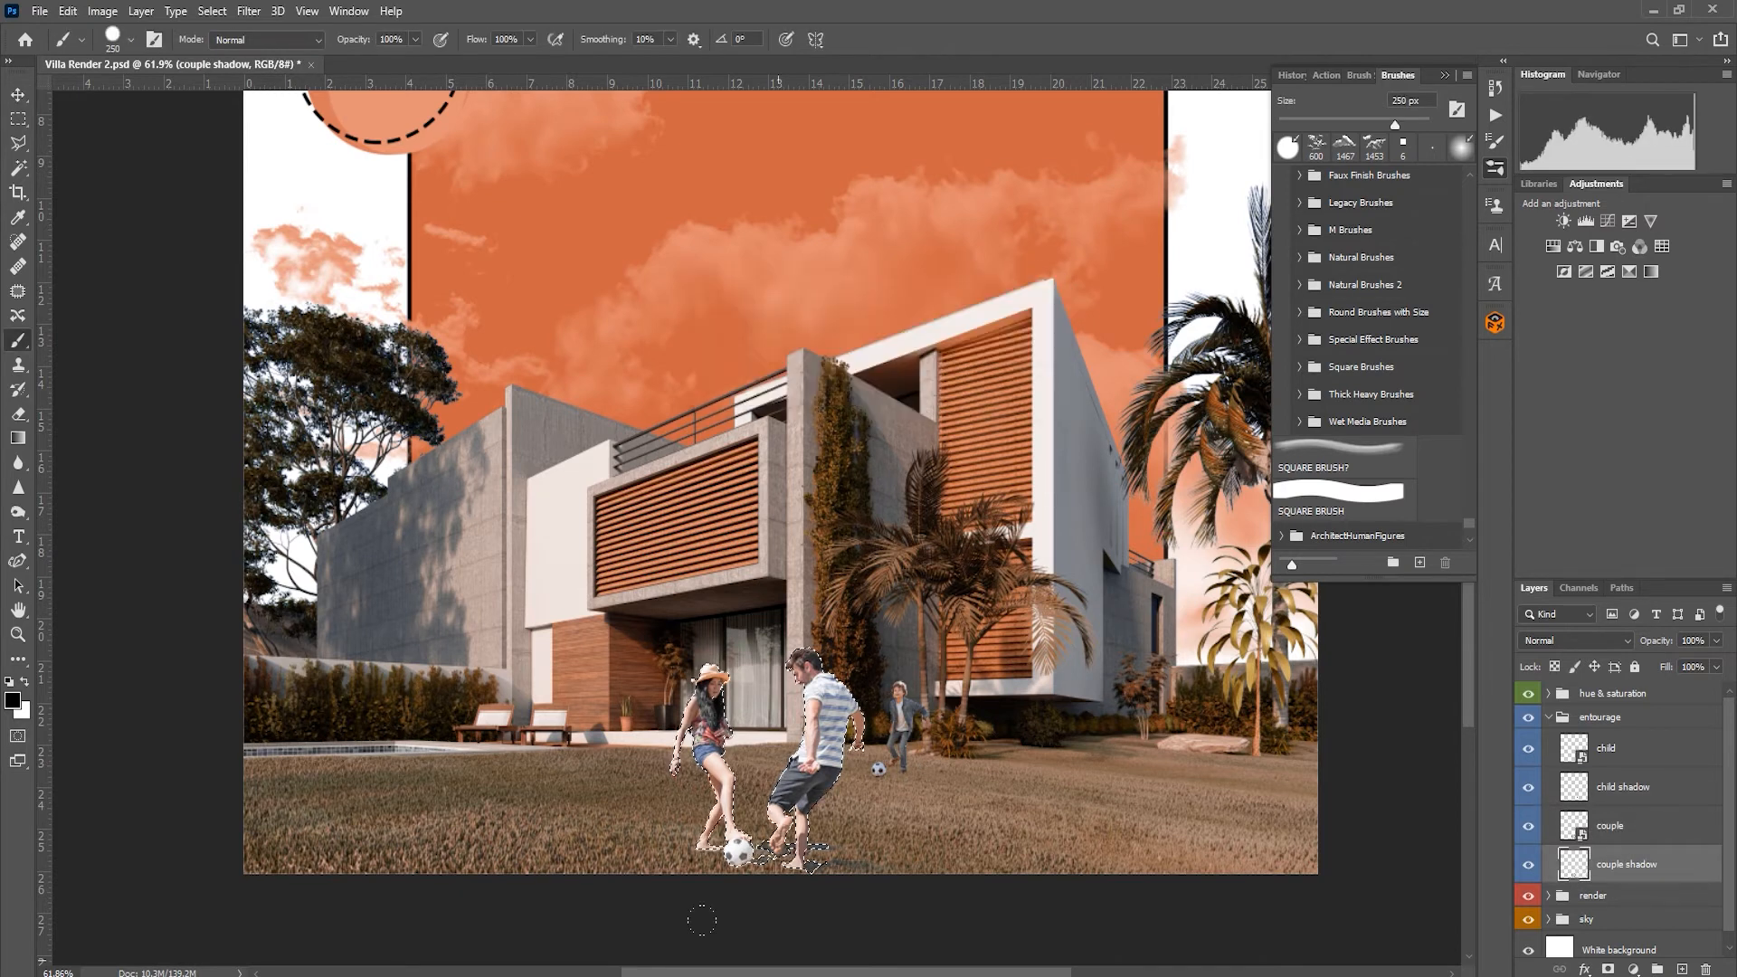
{"action": "key", "text": "ctrl+d"}
{"action": "key", "text": "v"}
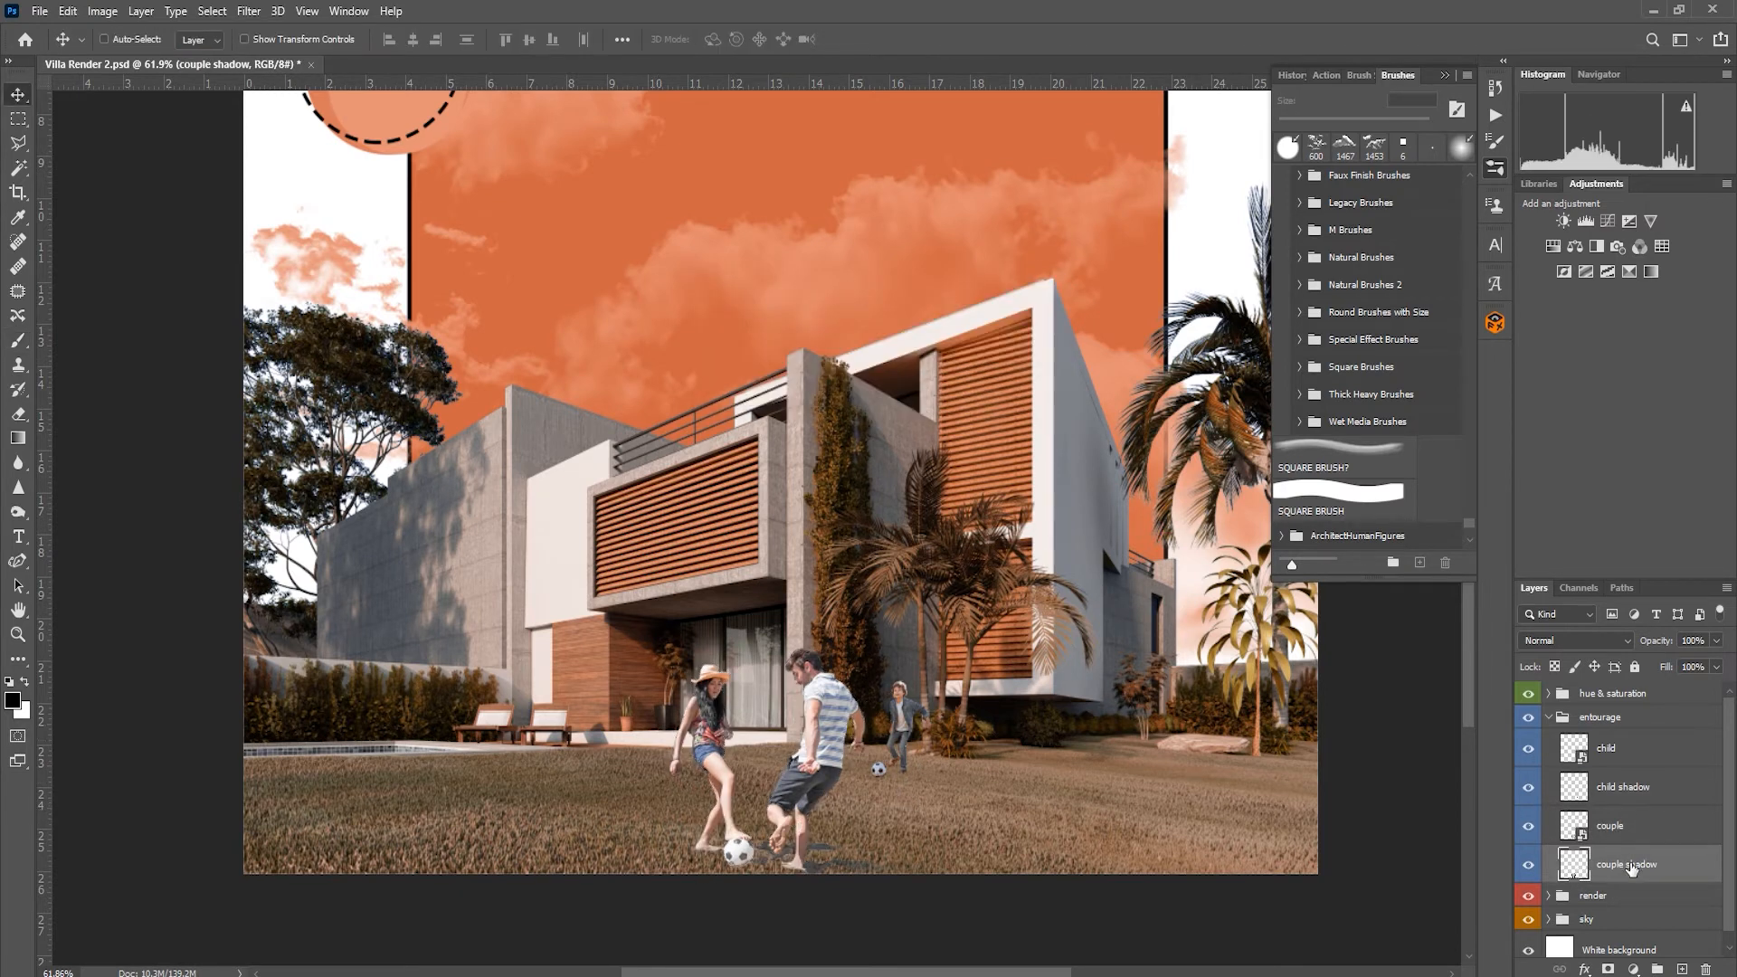
Step: Distort the couple shadow with Free Transform so it lies across the lawn, stretching from their feet to the right
{"action": "key", "text": "ctrl+t"}
{"action": "scroll", "coordinate": [780, 857], "scroll_direction": "down", "scroll_amount": 2}
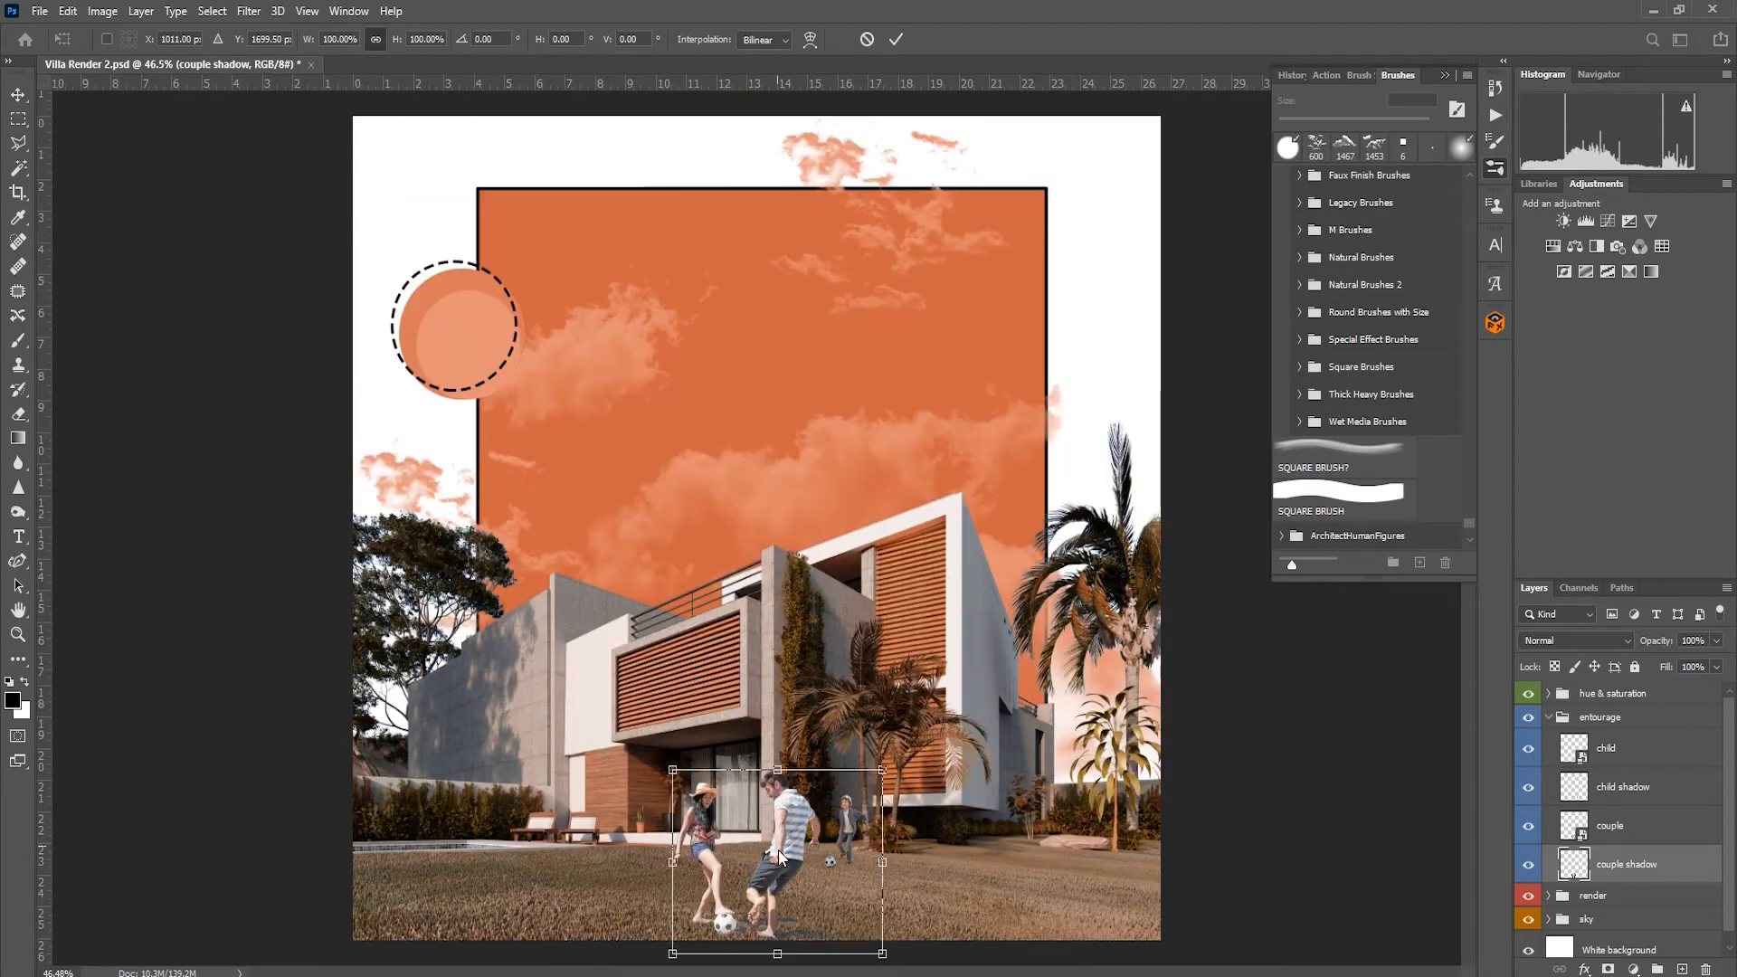
{"action": "scroll", "coordinate": [792, 852], "scroll_direction": "up", "scroll_amount": 4}
{"action": "right_click", "coordinate": [804, 513]}
{"action": "left_click", "coordinate": [904, 854]}
{"action": "key", "text": "ctrl+z"}
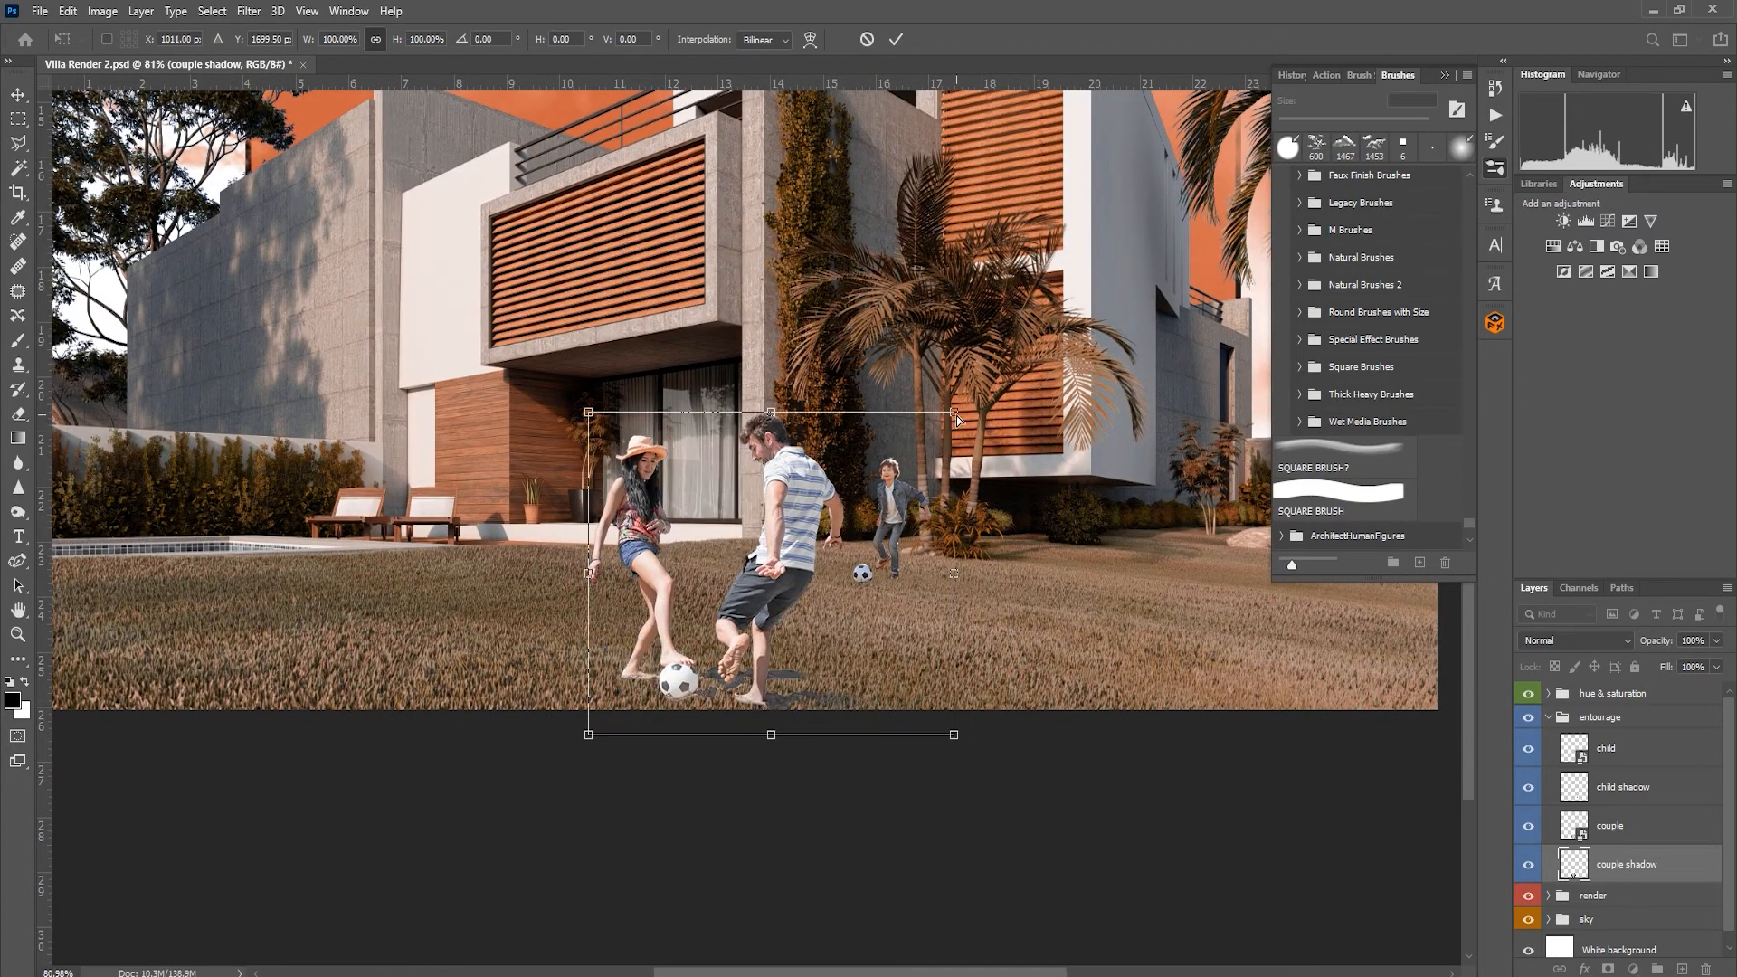
{"action": "left_click_drag", "start_coordinate": [957, 418], "coordinate": [932, 536]}
{"action": "left_click_drag", "start_coordinate": [588, 415], "coordinate": [886, 575]}
{"action": "left_click_drag", "start_coordinate": [588, 735], "coordinate": [572, 684]}
{"action": "left_click_drag", "start_coordinate": [955, 735], "coordinate": [902, 786]}
{"action": "left_click_drag", "start_coordinate": [572, 684], "coordinate": [558, 688]}
{"action": "left_click_drag", "start_coordinate": [1111, 586], "coordinate": [1116, 635]}
{"action": "left_click_drag", "start_coordinate": [902, 786], "coordinate": [903, 782]}
{"action": "key", "text": "Return"}
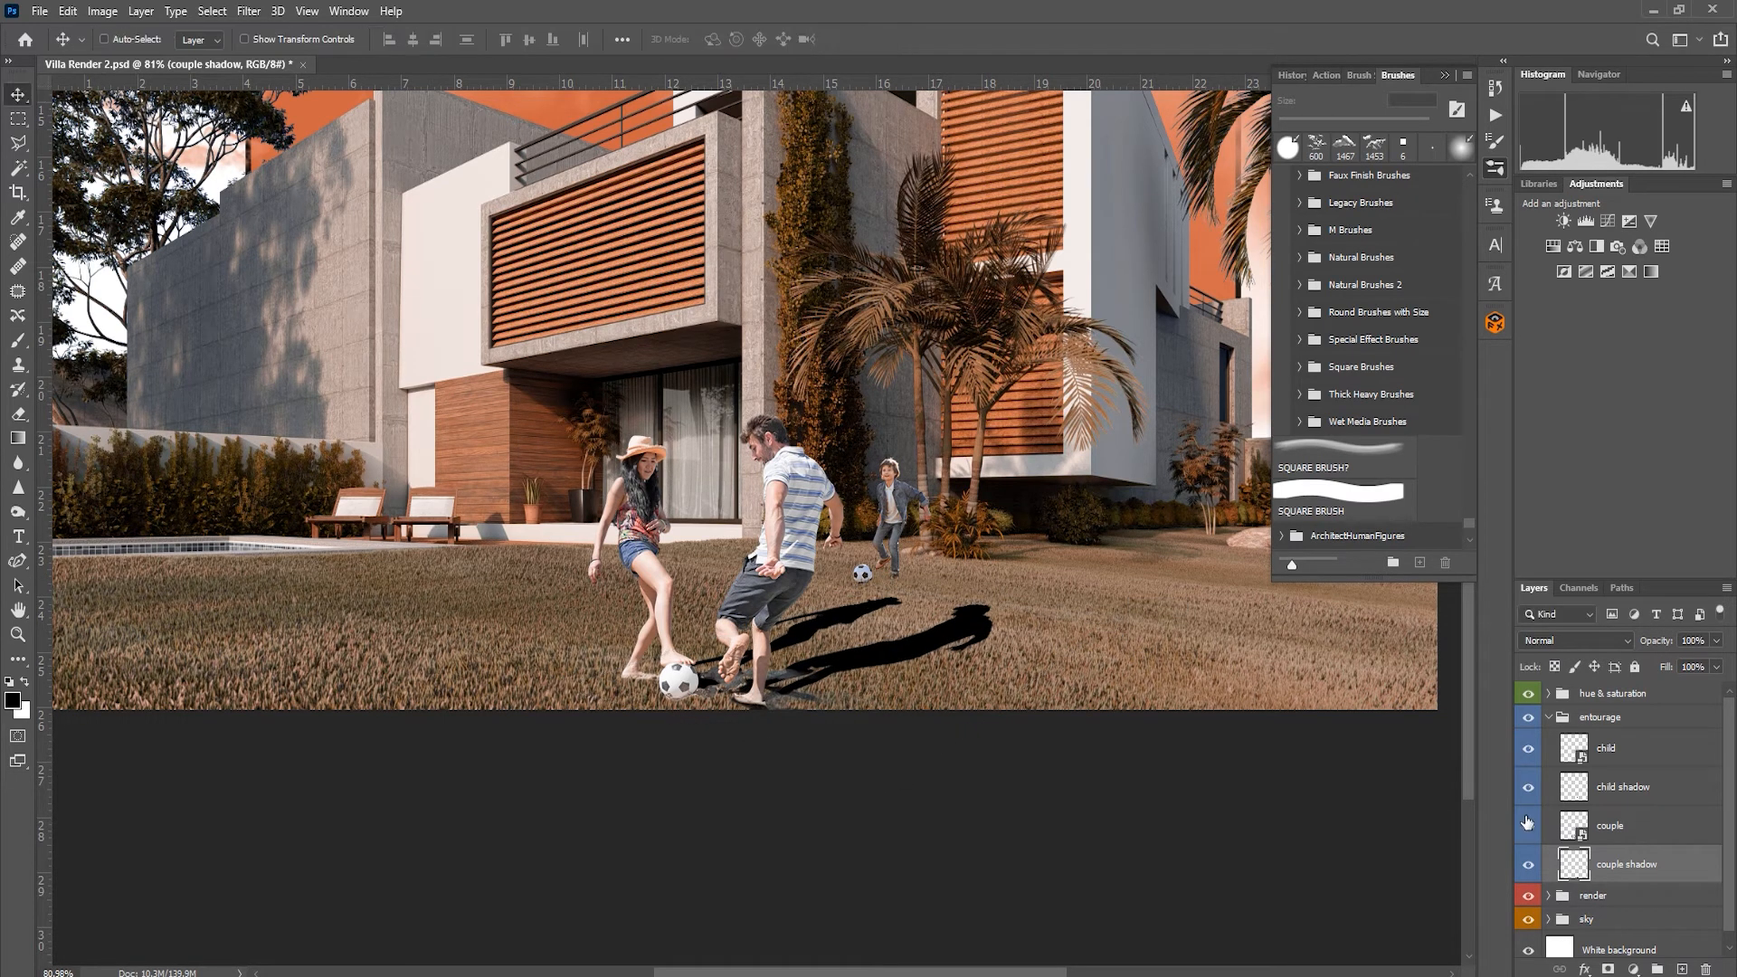
Step: Hide the couple shadow and erase the leftover shadow patches around the couple's feet and ball with a 9 px hard round eraser
{"action": "left_click", "coordinate": [1528, 864]}
{"action": "left_click", "coordinate": [1619, 825]}
{"action": "key", "text": "e"}
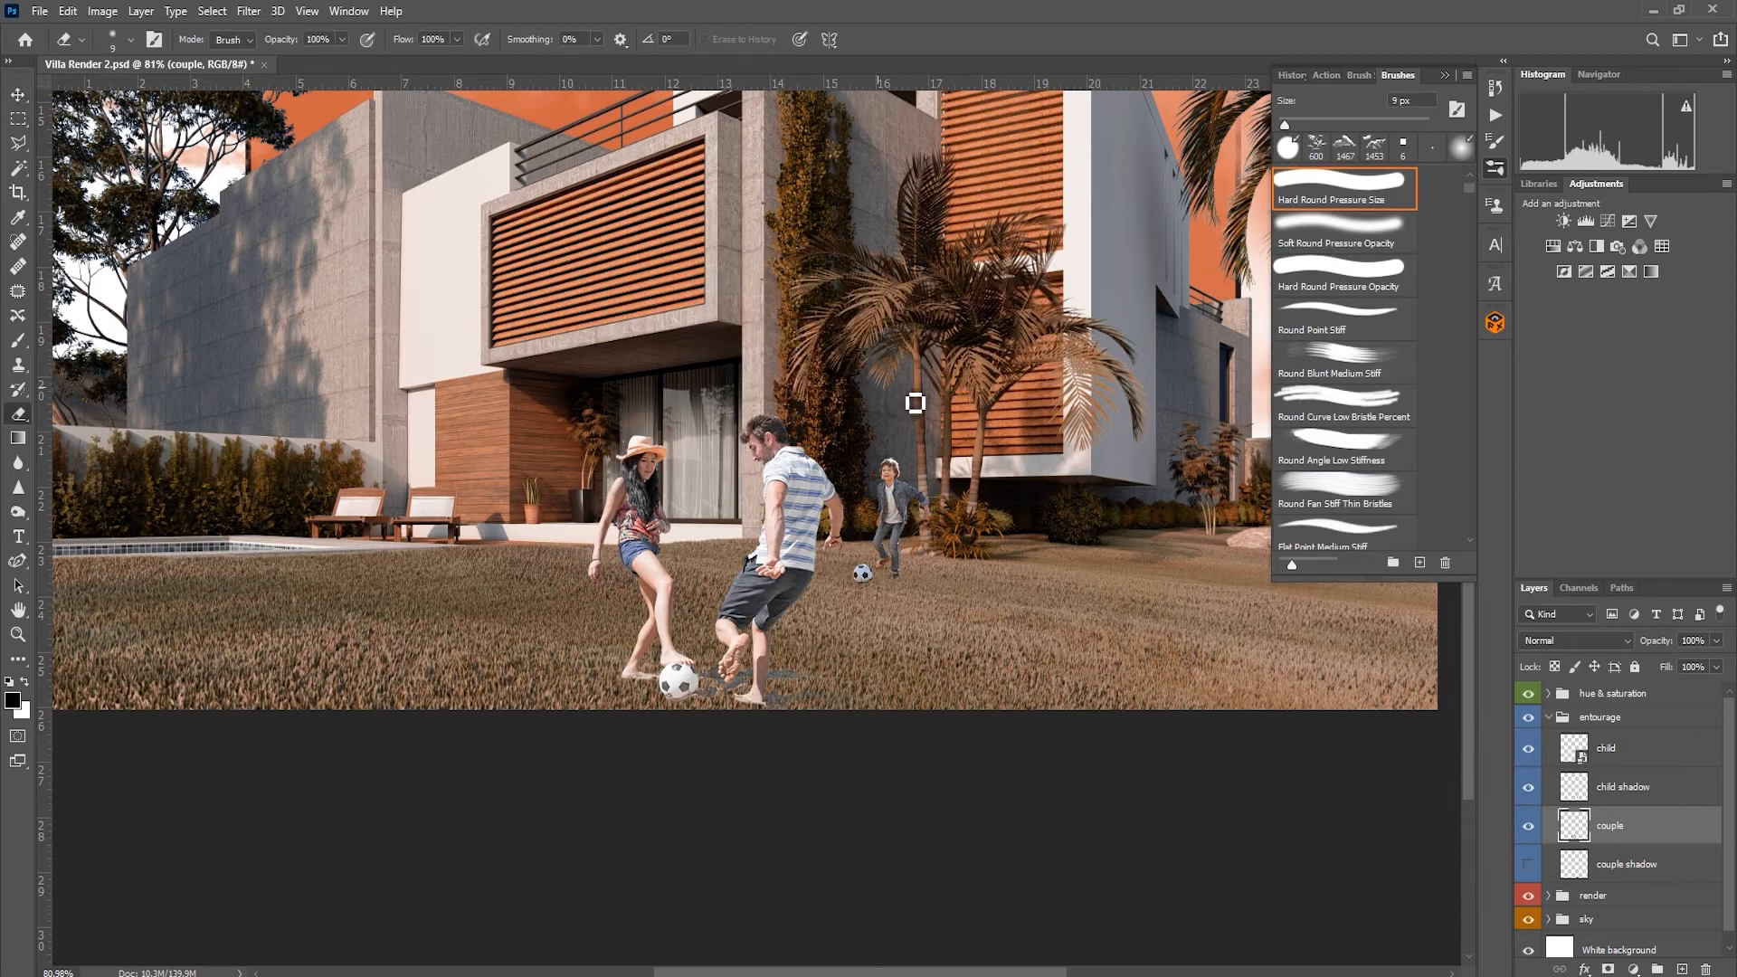
{"action": "scroll", "coordinate": [775, 671], "scroll_direction": "up", "scroll_amount": 5}
{"action": "mouse_move", "coordinate": [759, 698]}
{"action": "left_mouse_down"}
{"action": "mouse_move", "coordinate": [768, 760]}
{"action": "mouse_move", "coordinate": [751, 795]}
{"action": "mouse_move", "coordinate": [868, 765]}
{"action": "left_mouse_up"}
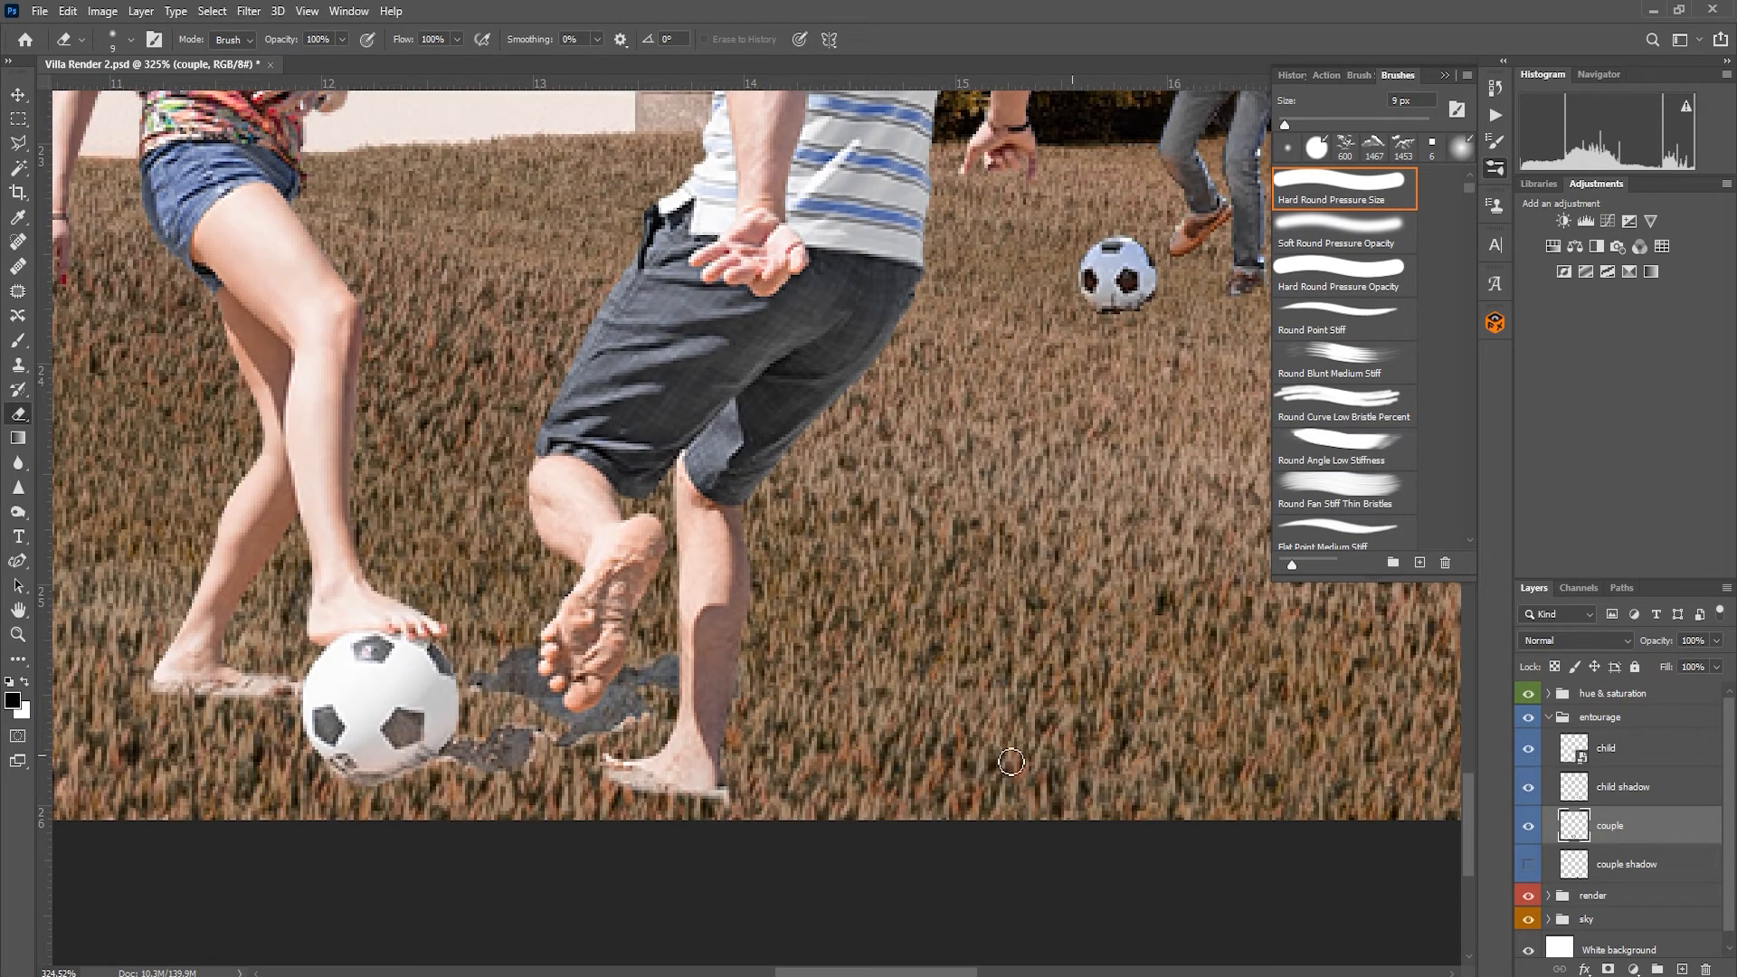
{"action": "mouse_move", "coordinate": [520, 739]}
{"action": "left_mouse_down"}
{"action": "mouse_move", "coordinate": [515, 782]}
{"action": "mouse_move", "coordinate": [540, 724]}
{"action": "mouse_move", "coordinate": [529, 696]}
{"action": "mouse_move", "coordinate": [510, 664]}
{"action": "left_mouse_up"}
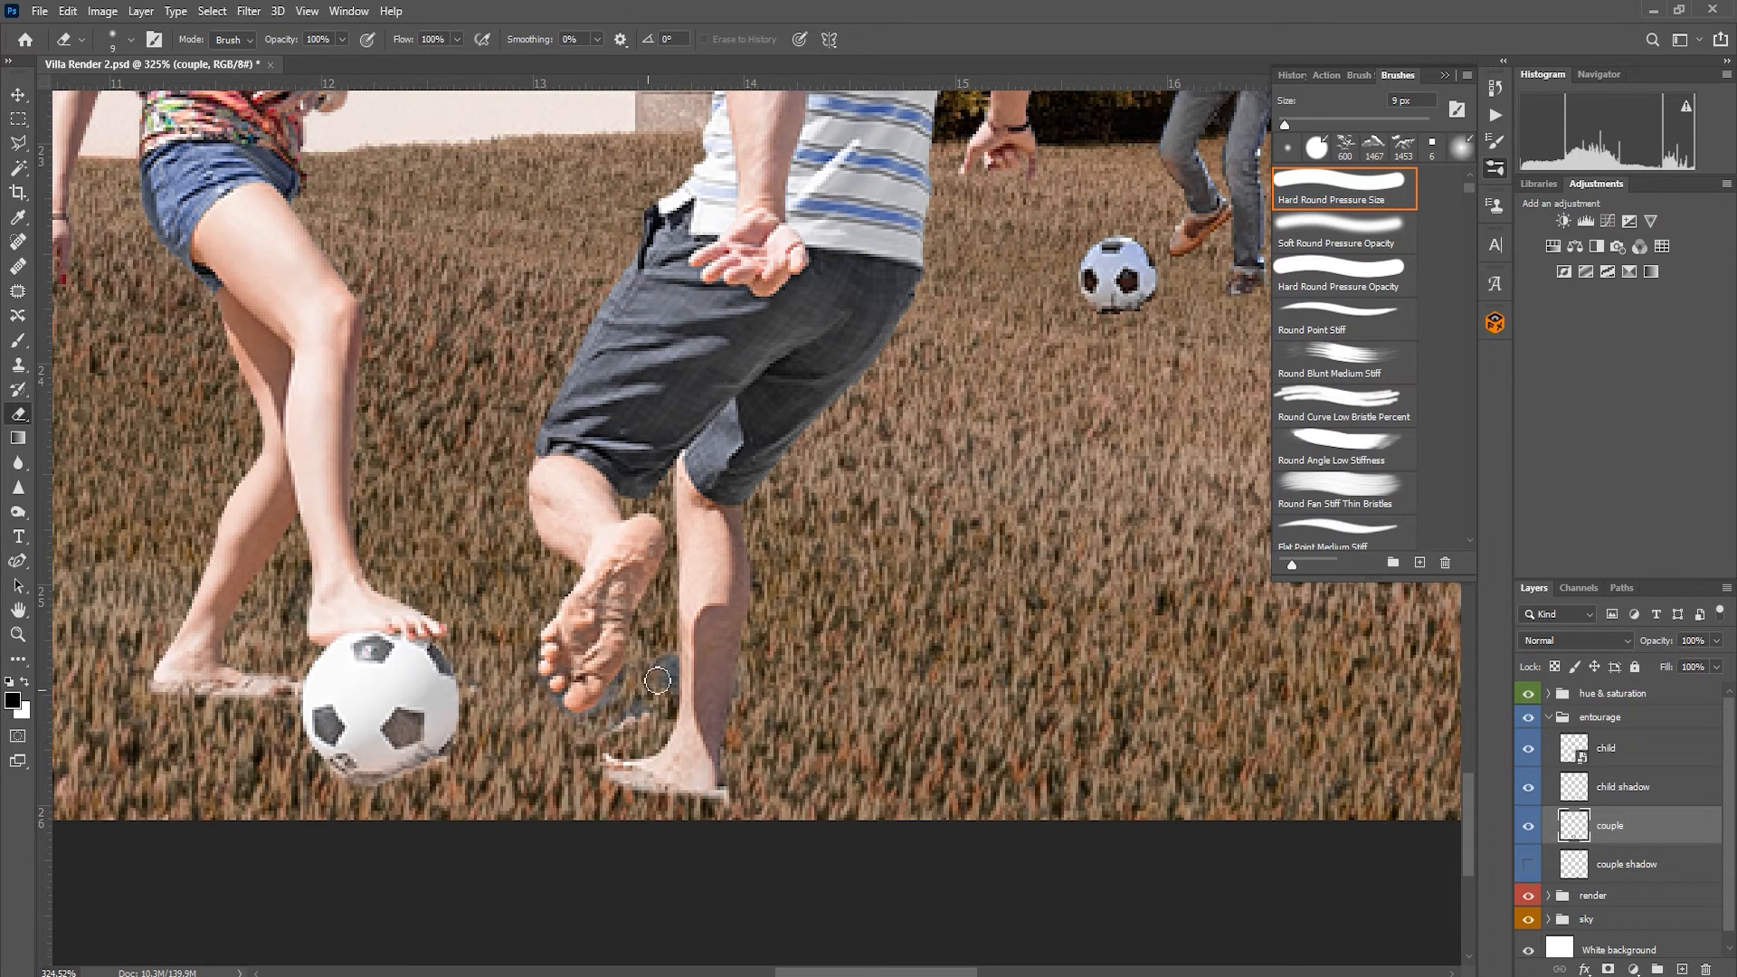
{"action": "left_click_drag", "start_coordinate": [665, 684], "coordinate": [631, 688]}
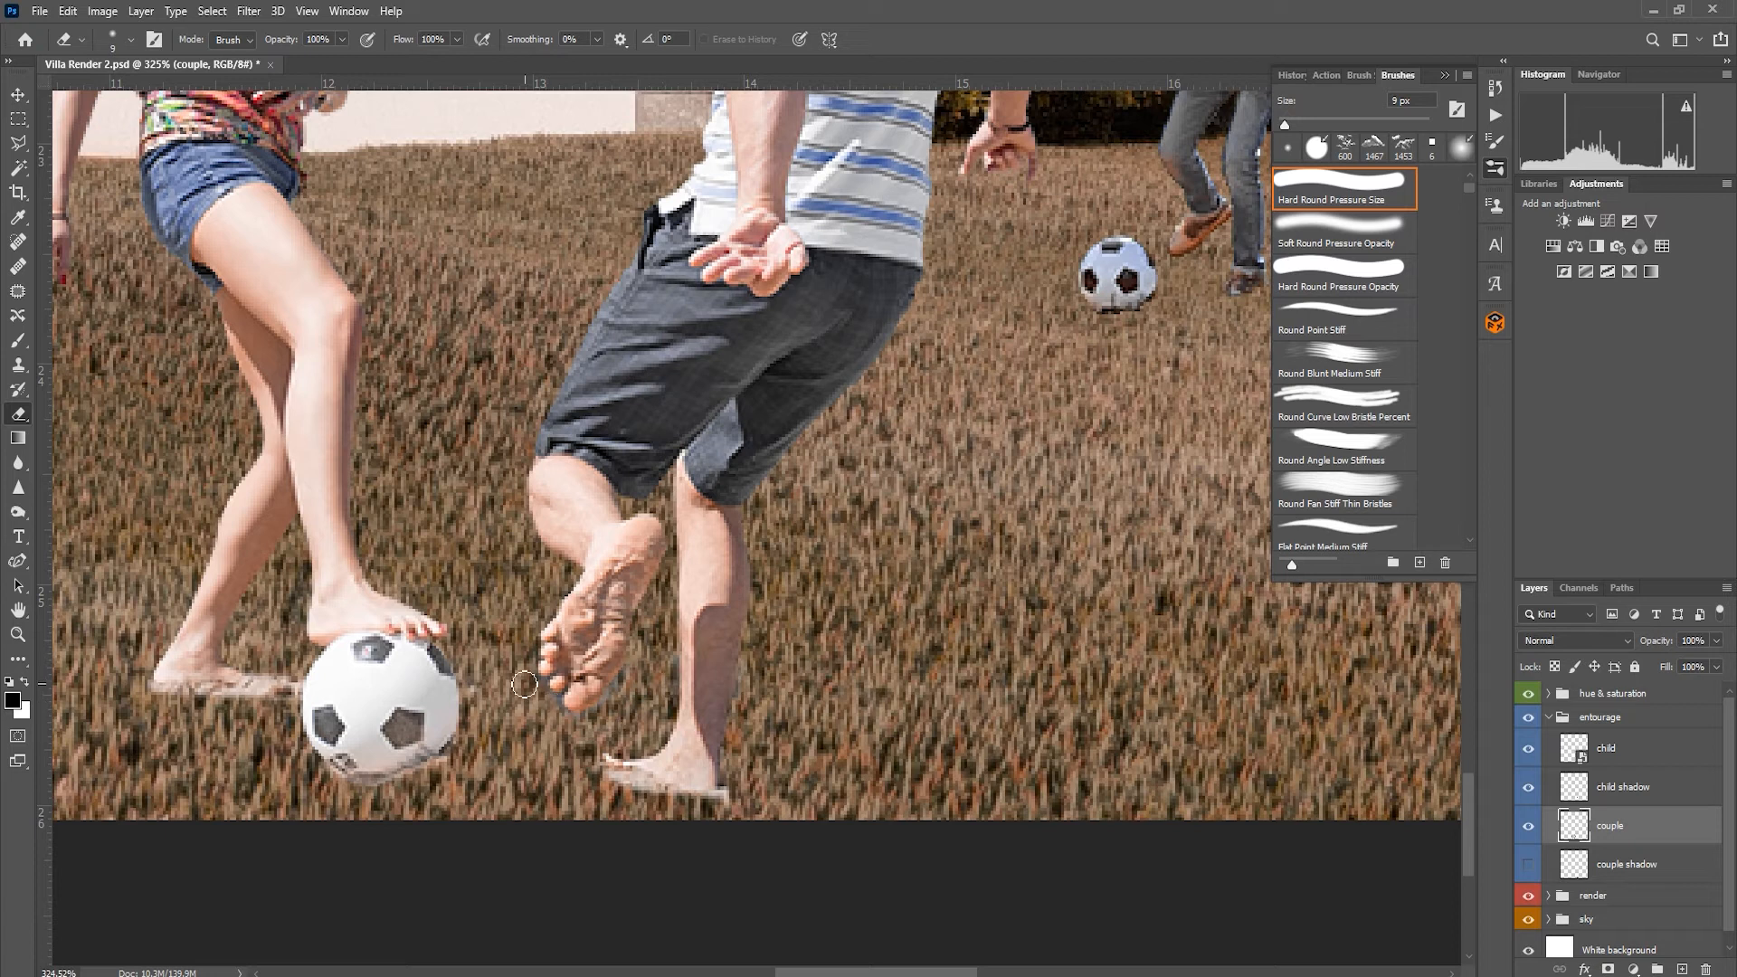
{"action": "key", "text": "ctrl+0"}
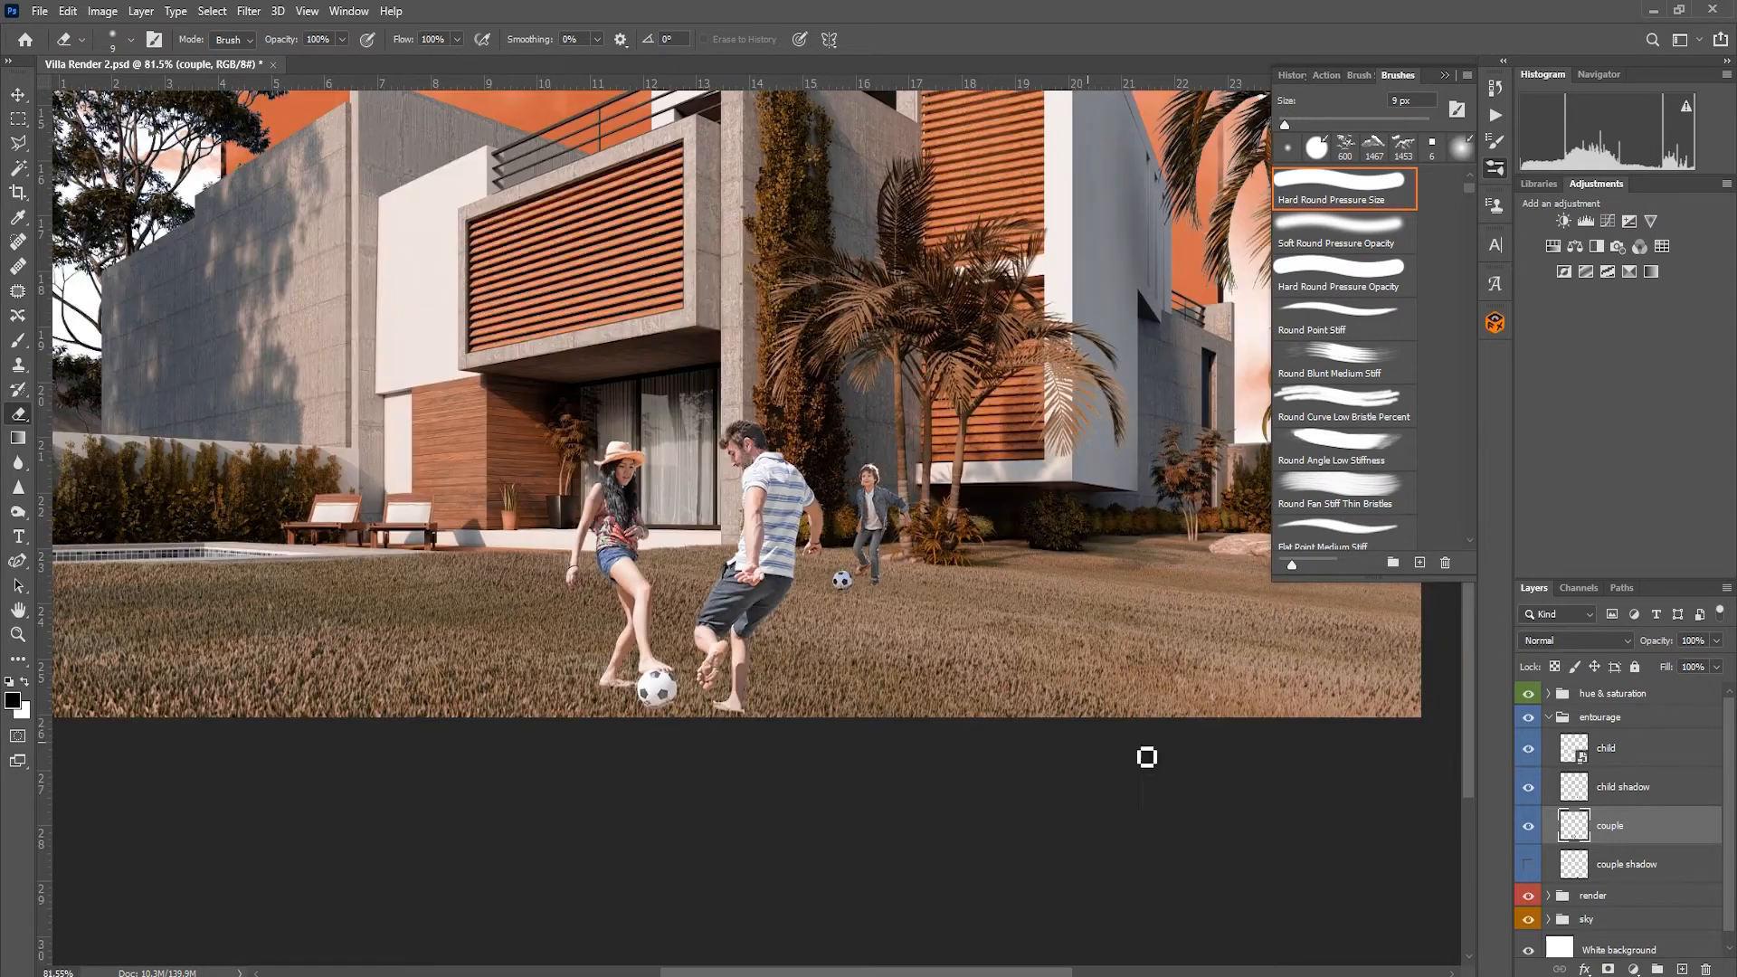
Step: Show the couple shadow again and readjust its transform to about 101% so it meets the couple's feet
{"action": "left_click", "coordinate": [1528, 865]}
{"action": "key", "text": "v"}
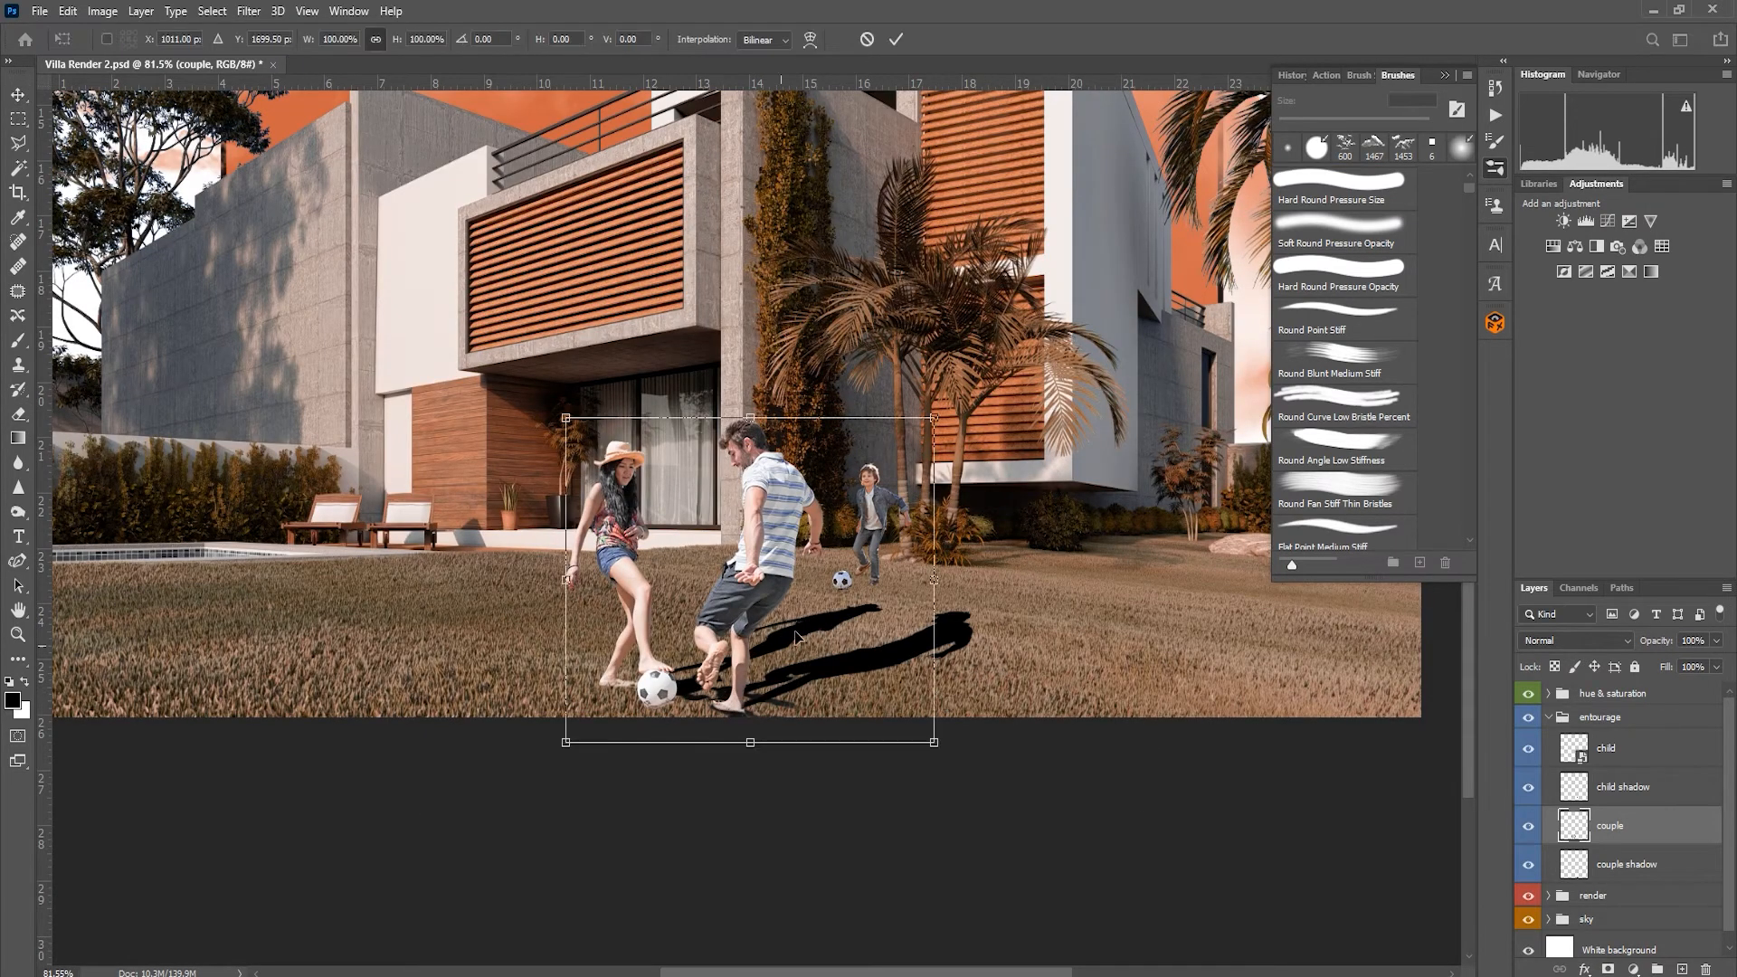
{"action": "left_click", "coordinate": [1633, 873]}
{"action": "key", "text": "ctrl+t"}
{"action": "left_click_drag", "start_coordinate": [974, 604], "coordinate": [962, 610]}
{"action": "left_click_drag", "start_coordinate": [958, 620], "coordinate": [977, 624]}
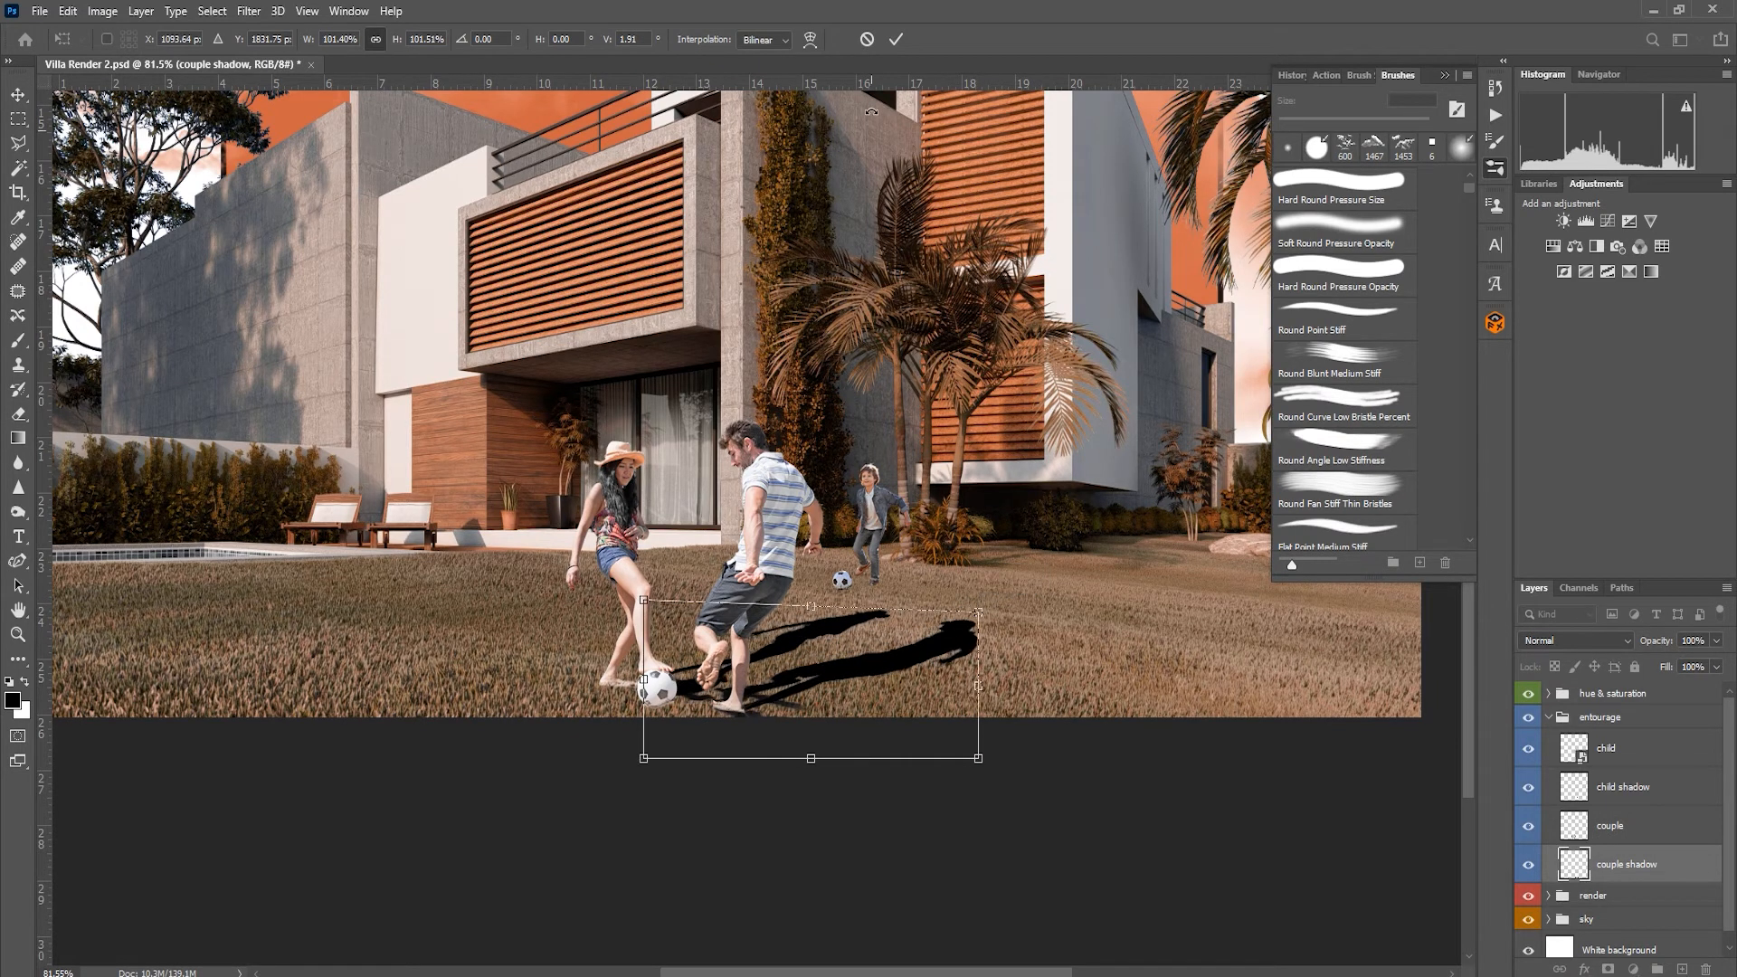
{"action": "key", "text": "Return"}
Step: Distort the child shadow so it lies flat on the lawn, slanting away to the right of the boy
{"action": "left_click", "coordinate": [1625, 787]}
{"action": "key", "text": "ctrl+t"}
{"action": "scroll", "coordinate": [909, 470], "scroll_direction": "up", "scroll_amount": 4}
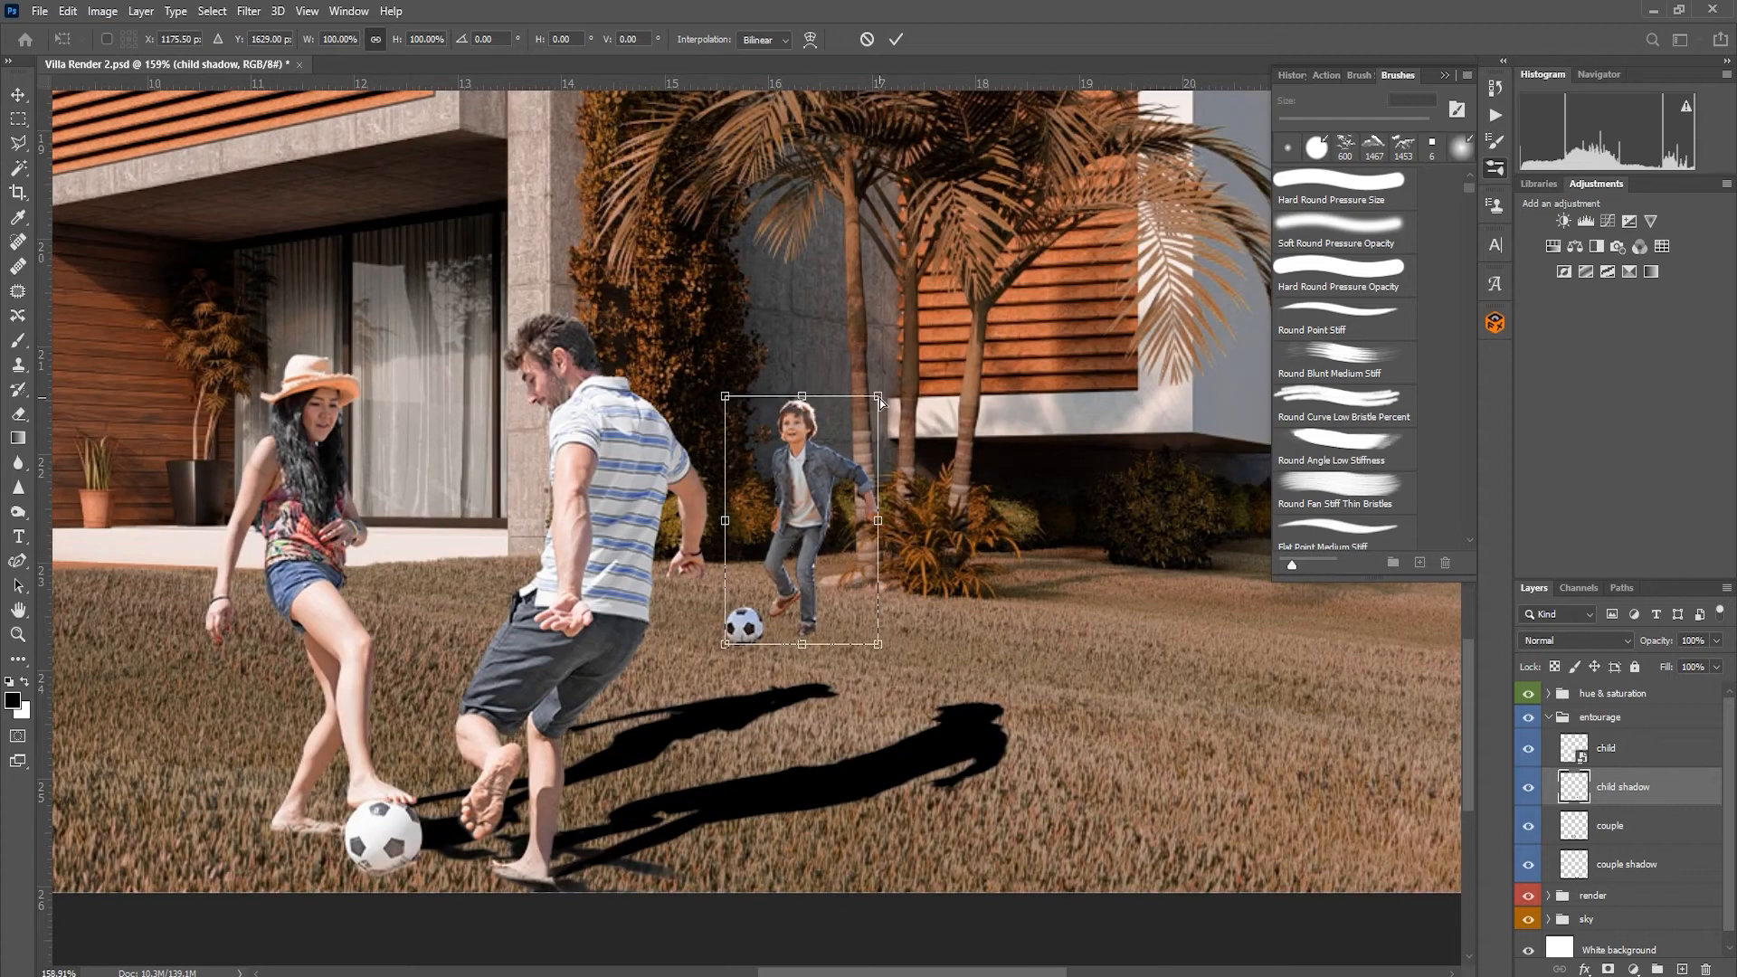
{"action": "left_click_drag", "start_coordinate": [879, 399], "coordinate": [994, 579]}
{"action": "left_click_drag", "start_coordinate": [724, 396], "coordinate": [824, 578]}
{"action": "left_click_drag", "start_coordinate": [878, 644], "coordinate": [848, 683]}
{"action": "left_click_drag", "start_coordinate": [827, 580], "coordinate": [843, 576]}
{"action": "left_click_drag", "start_coordinate": [996, 581], "coordinate": [946, 578]}
{"action": "key", "text": "ctrl+z"}
{"action": "left_click_drag", "start_coordinate": [850, 674], "coordinate": [857, 667]}
{"action": "left_click_drag", "start_coordinate": [725, 645], "coordinate": [710, 647]}
{"action": "left_click_drag", "start_coordinate": [857, 666], "coordinate": [862, 664]}
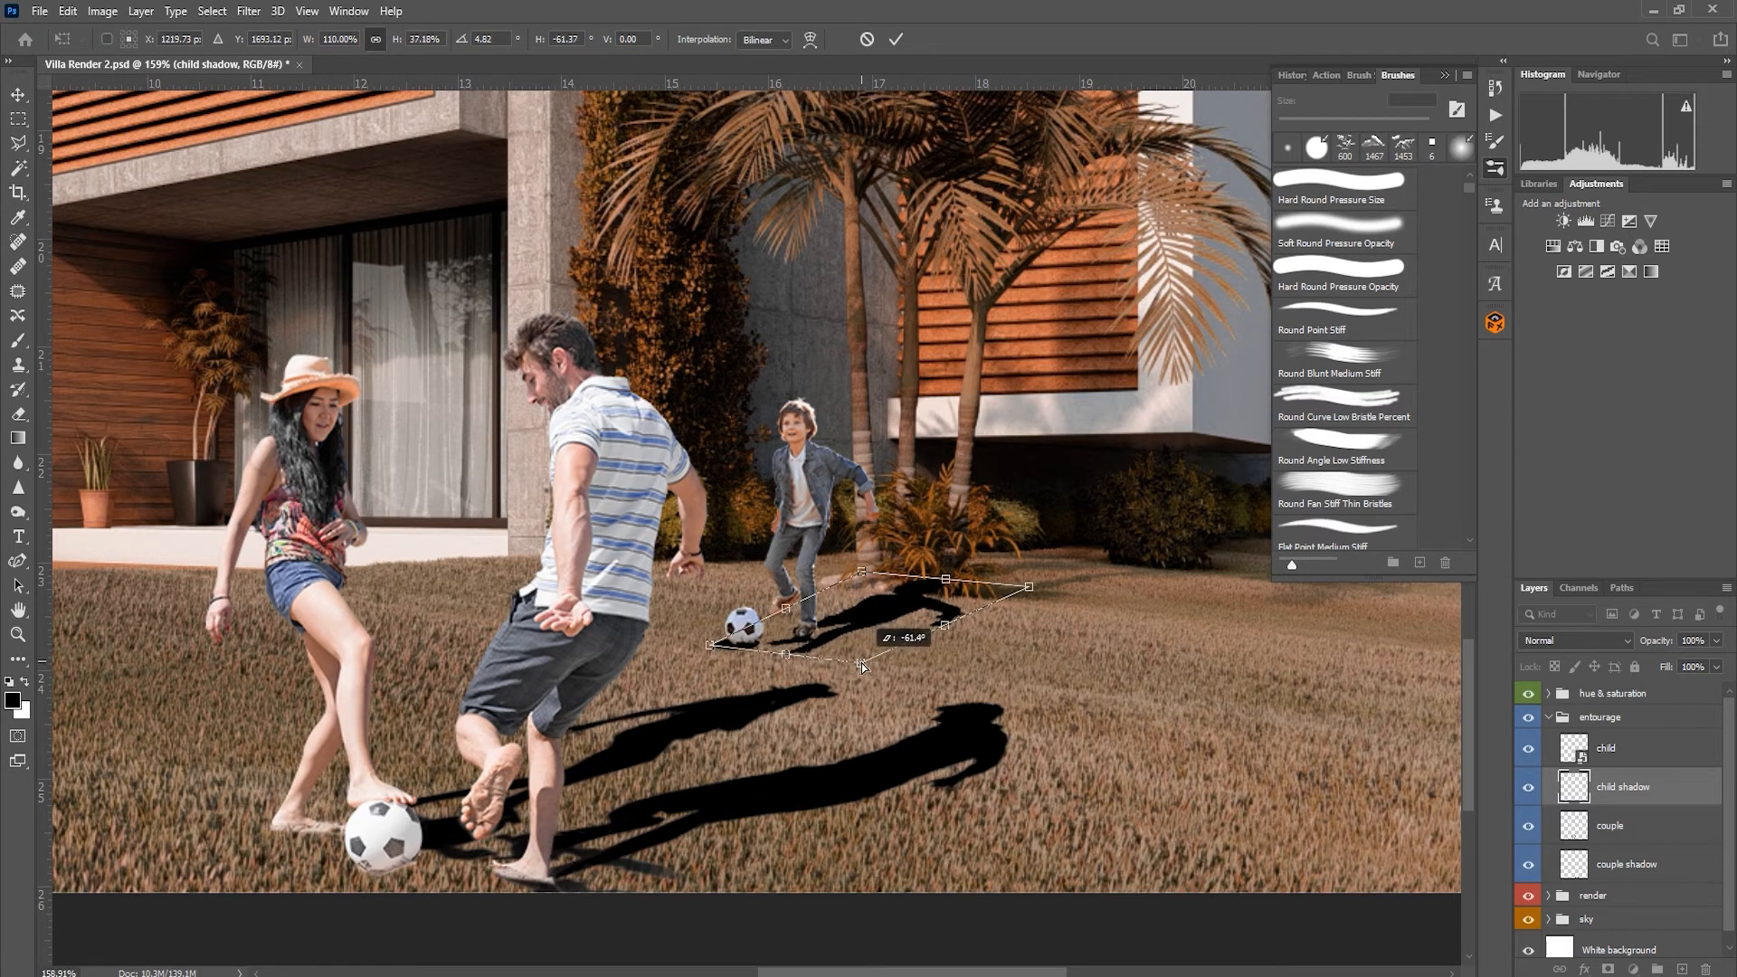
Step: Move the distorted child shadow slightly right and up to meet the boy's feet and ball
{"action": "scroll", "coordinate": [822, 662], "scroll_direction": "up", "scroll_amount": 2}
{"action": "scroll", "coordinate": [821, 661], "scroll_direction": "up", "scroll_amount": 5}
{"action": "left_click_drag", "start_coordinate": [846, 595], "coordinate": [869, 588]}
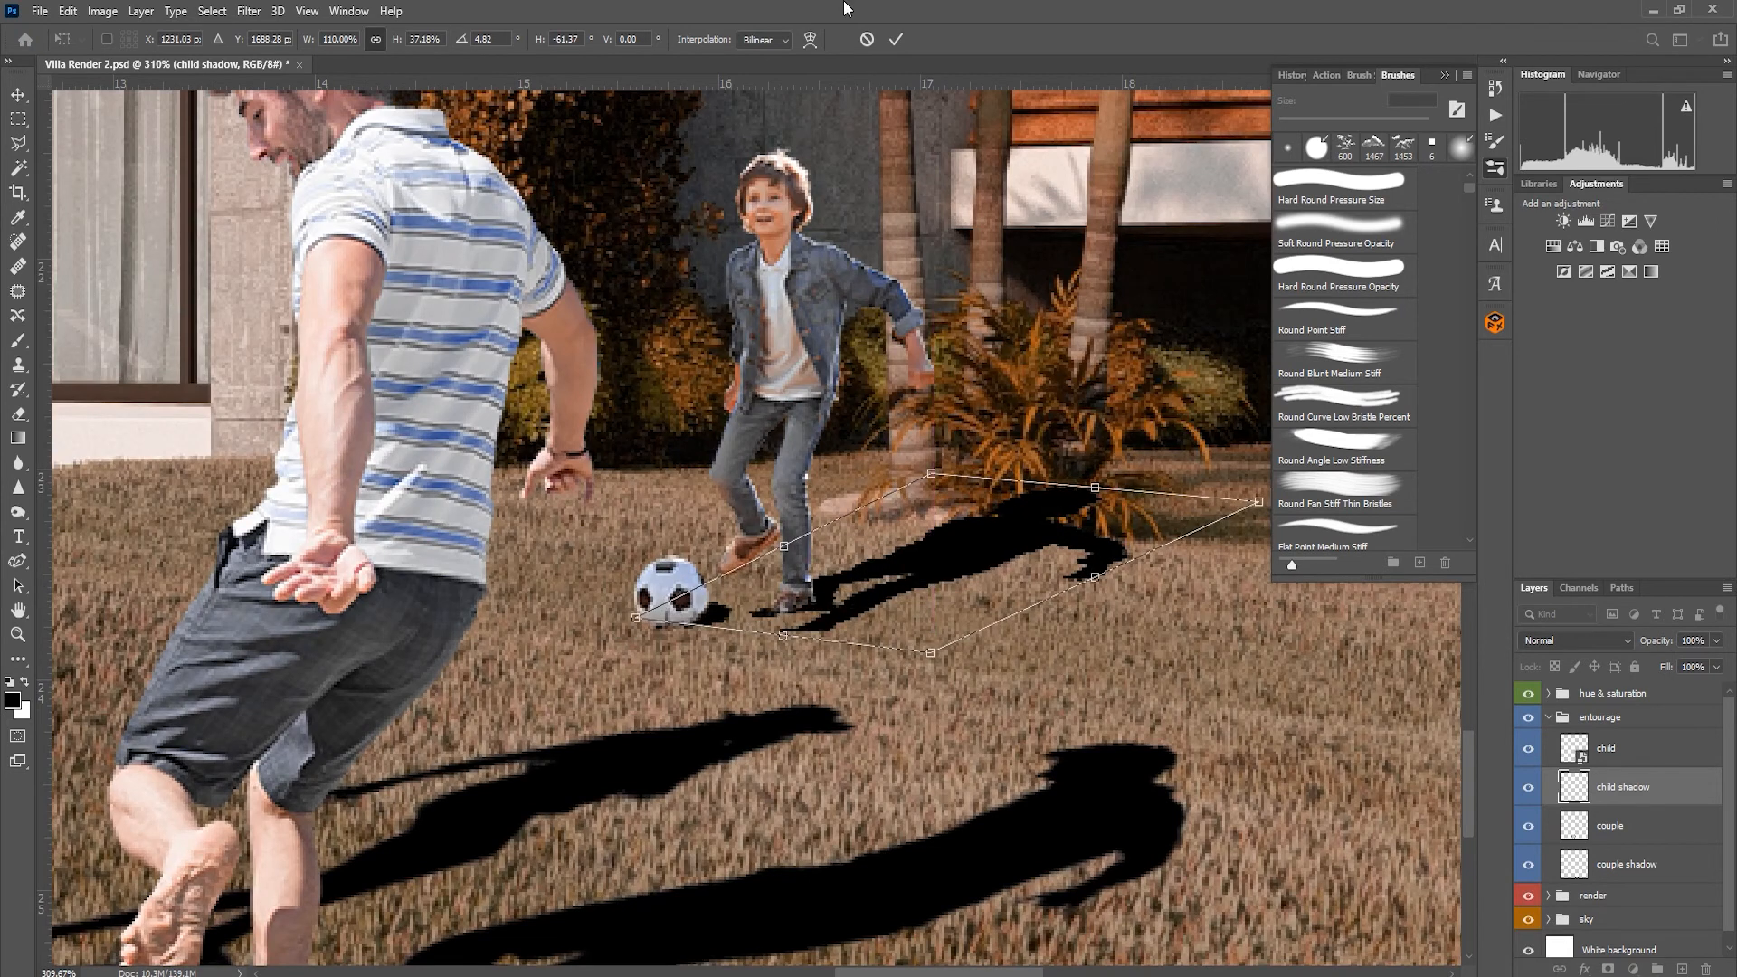
{"action": "left_click", "coordinate": [896, 39]}
Step: Lower the child shadow layer's opacity to 62%
{"action": "scroll", "coordinate": [1099, 553], "scroll_direction": "up", "scroll_amount": 7}
{"action": "left_click", "coordinate": [7, 146]}
{"action": "key", "text": "6"}
{"action": "key", "text": "2"}
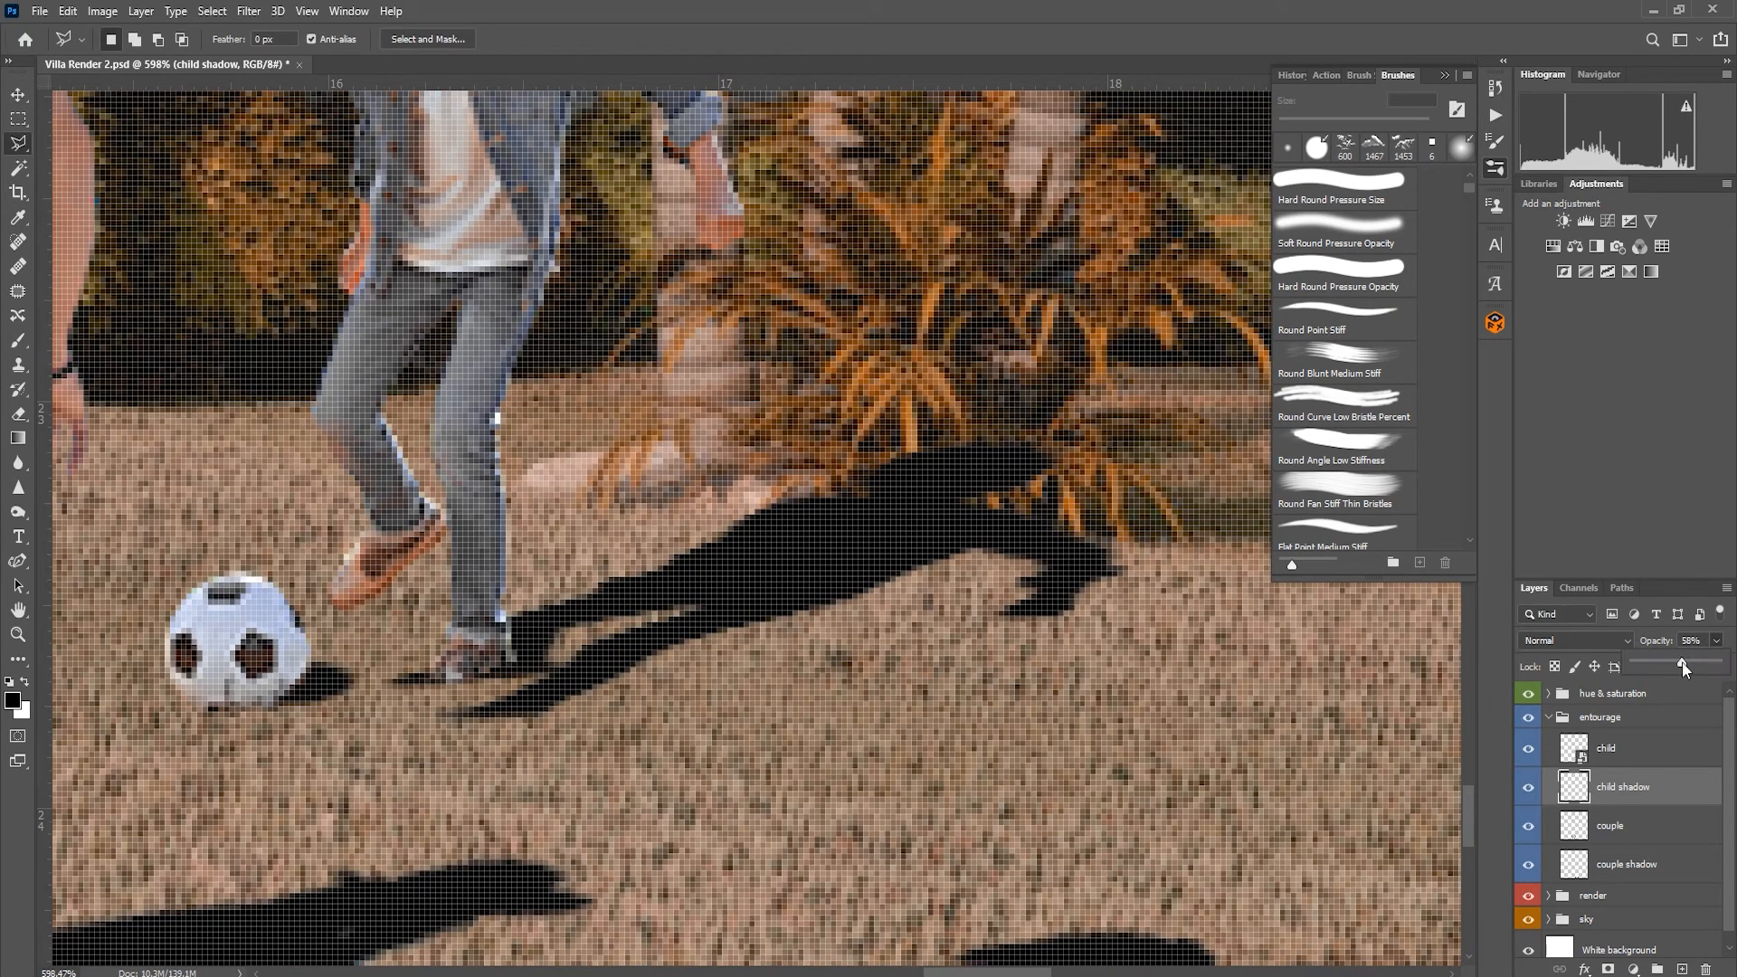
Step: Lasso the part of the child shadow over the plant, transform it to rise upright against the foliage, and deselect
{"action": "left_click", "coordinate": [775, 501]}
{"action": "left_click", "coordinate": [830, 497]}
{"action": "left_click", "coordinate": [855, 518]}
{"action": "left_click", "coordinate": [934, 528]}
{"action": "left_click", "coordinate": [1063, 523]}
{"action": "left_click", "coordinate": [1111, 416]}
{"action": "left_click", "coordinate": [1076, 336]}
{"action": "double_click", "coordinate": [740, 426]}
{"action": "key", "text": "ctrl+t"}
{"action": "left_click_drag", "start_coordinate": [1117, 323], "coordinate": [885, 449]}
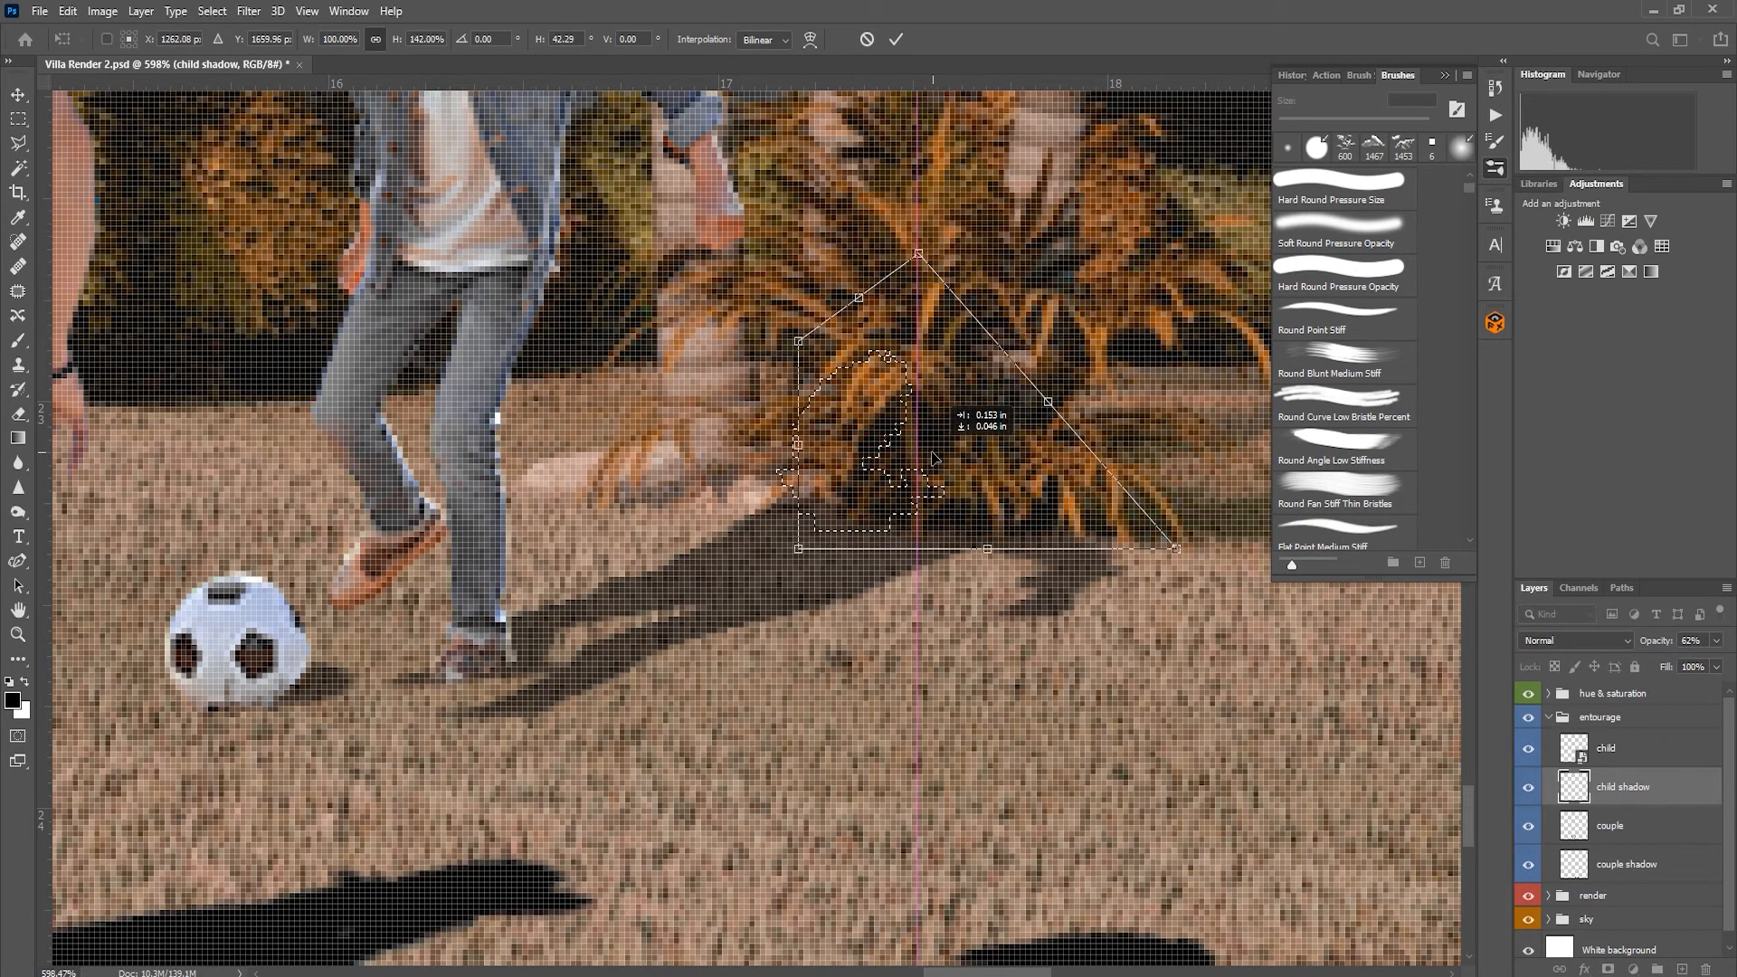
{"action": "key", "text": "Return"}
{"action": "key", "text": "ctrl+d"}
Step: Apply a Gaussian Blur with a radius of about 2 pixels to the child shadow layer
{"action": "scroll", "coordinate": [936, 409], "scroll_direction": "down", "scroll_amount": 8}
{"action": "key", "text": "v"}
{"action": "left_click", "coordinate": [1673, 875]}
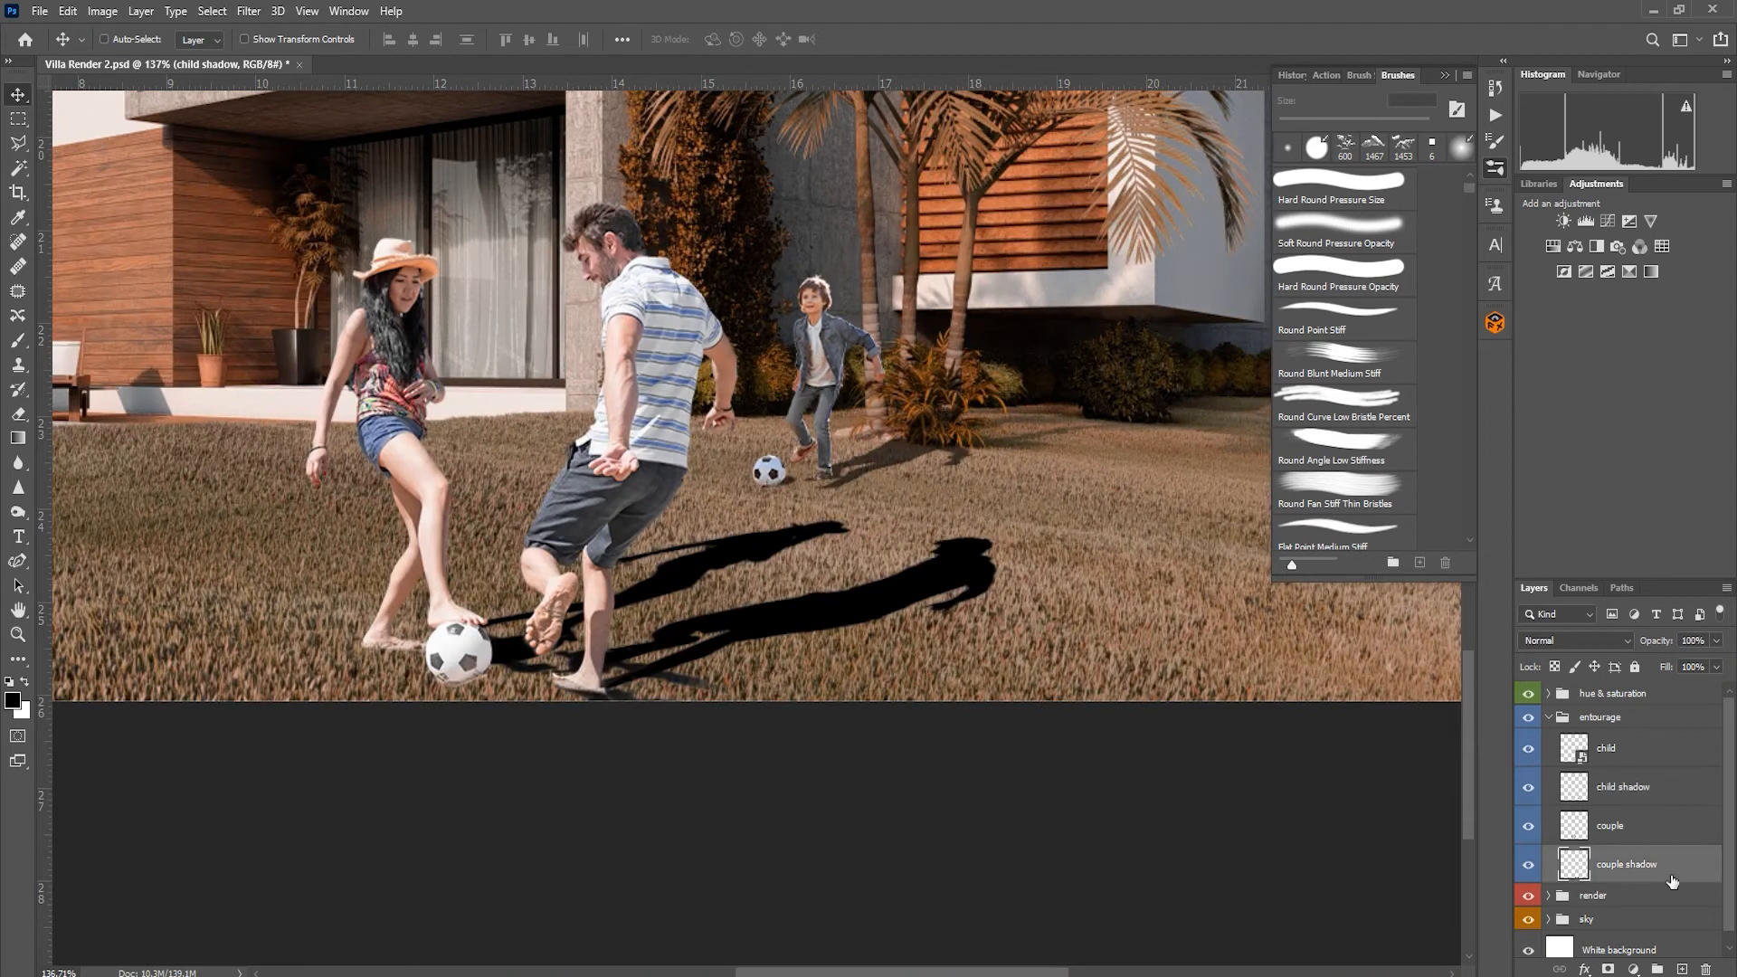
{"action": "scroll", "coordinate": [822, 666], "scroll_direction": "down", "scroll_amount": 2}
{"action": "left_click", "coordinate": [1628, 786]}
{"action": "left_click", "coordinate": [249, 10]}
{"action": "mouse_move", "coordinate": [324, 228]}
{"action": "left_click", "coordinate": [511, 288]}
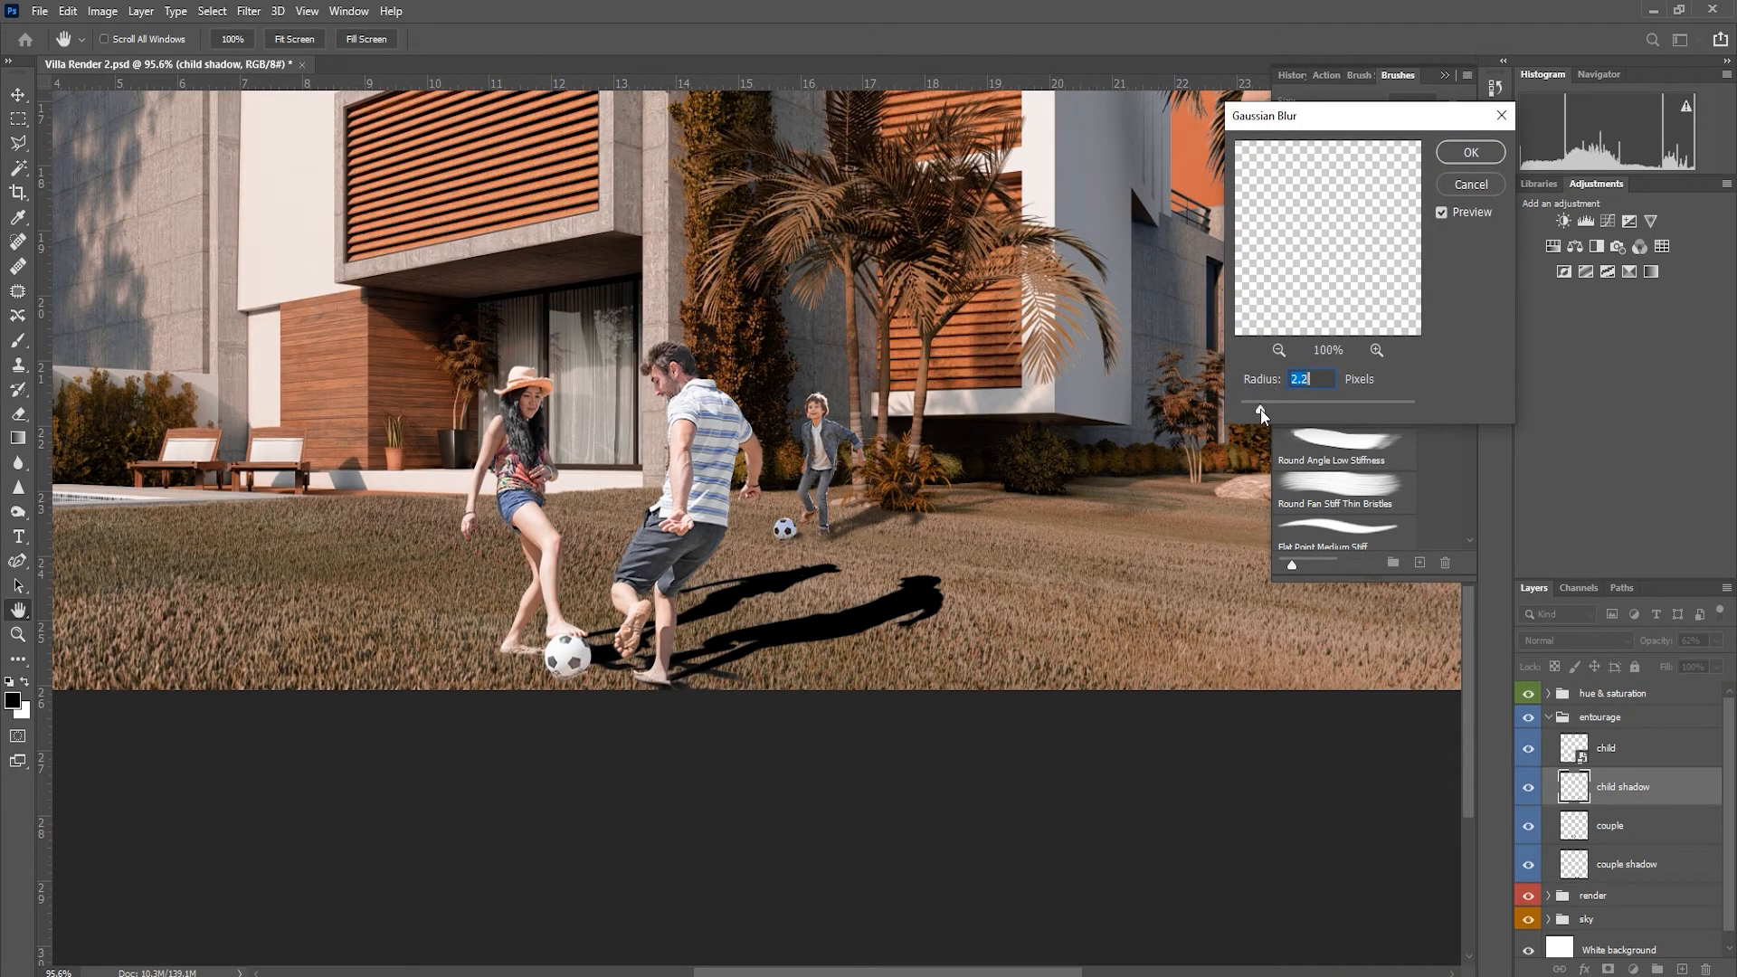
{"action": "left_click", "coordinate": [1466, 154]}
Step: Apply a Gaussian Blur with a 2.0 pixel radius to the couple shadow layer
{"action": "left_click", "coordinate": [1626, 859]}
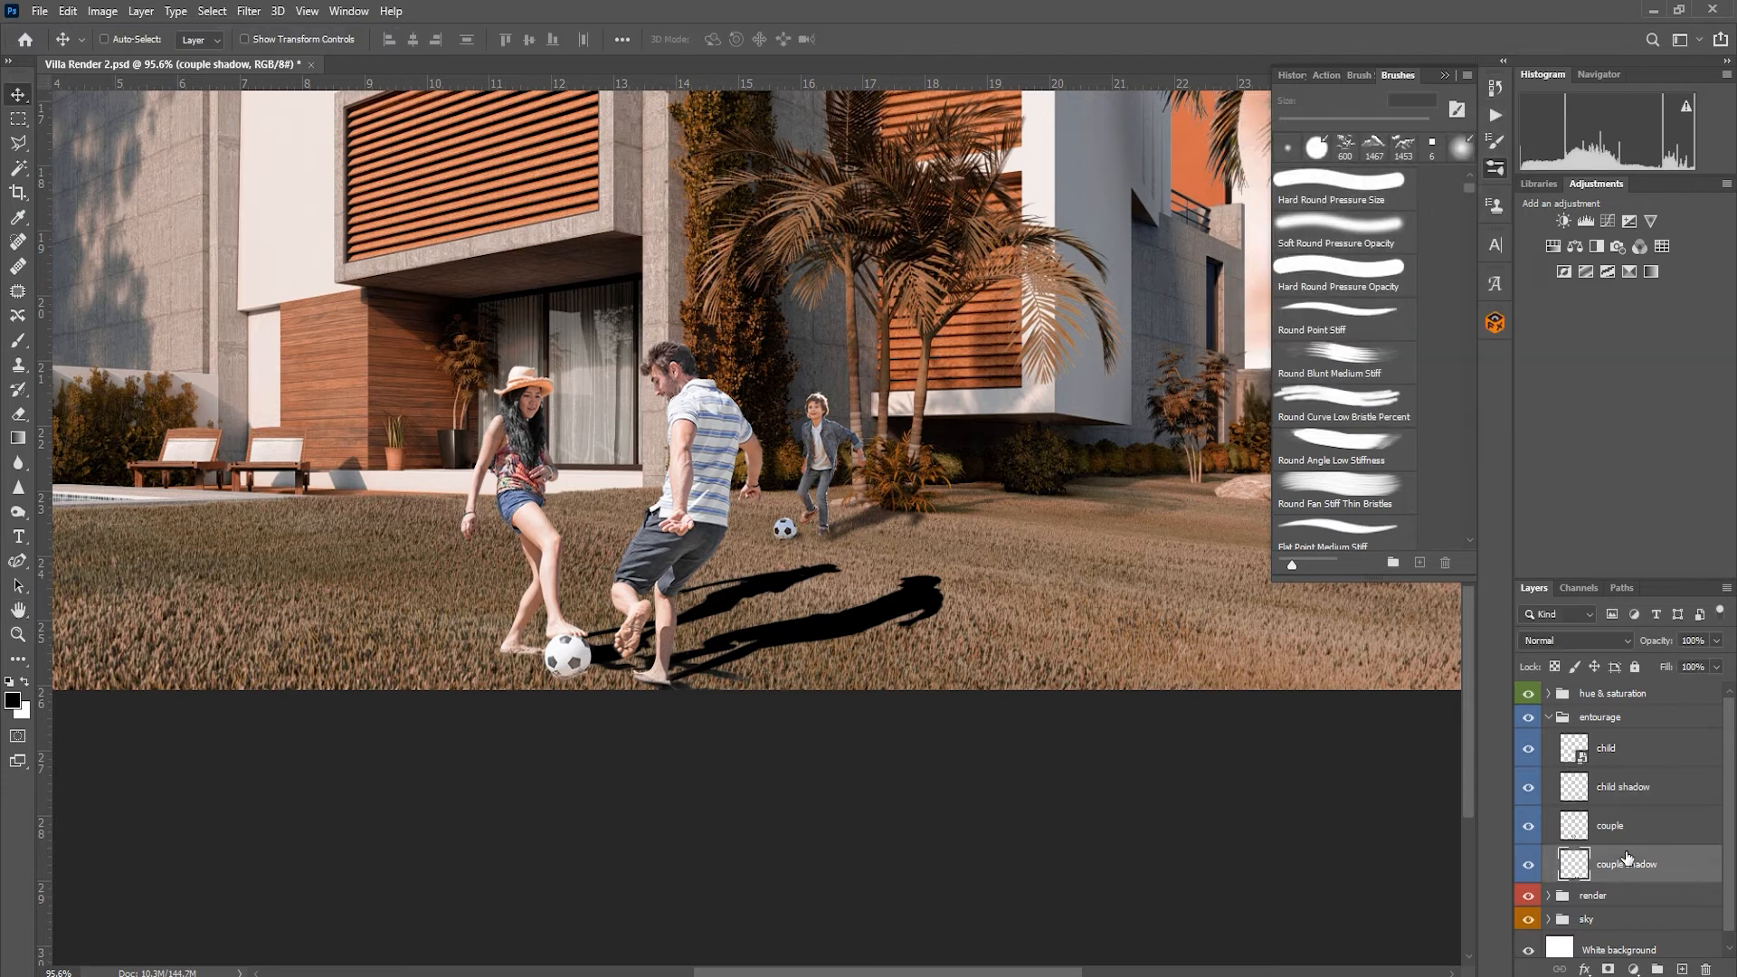
{"action": "left_click", "coordinate": [249, 11]}
{"action": "mouse_move", "coordinate": [316, 222]}
{"action": "left_click", "coordinate": [507, 290]}
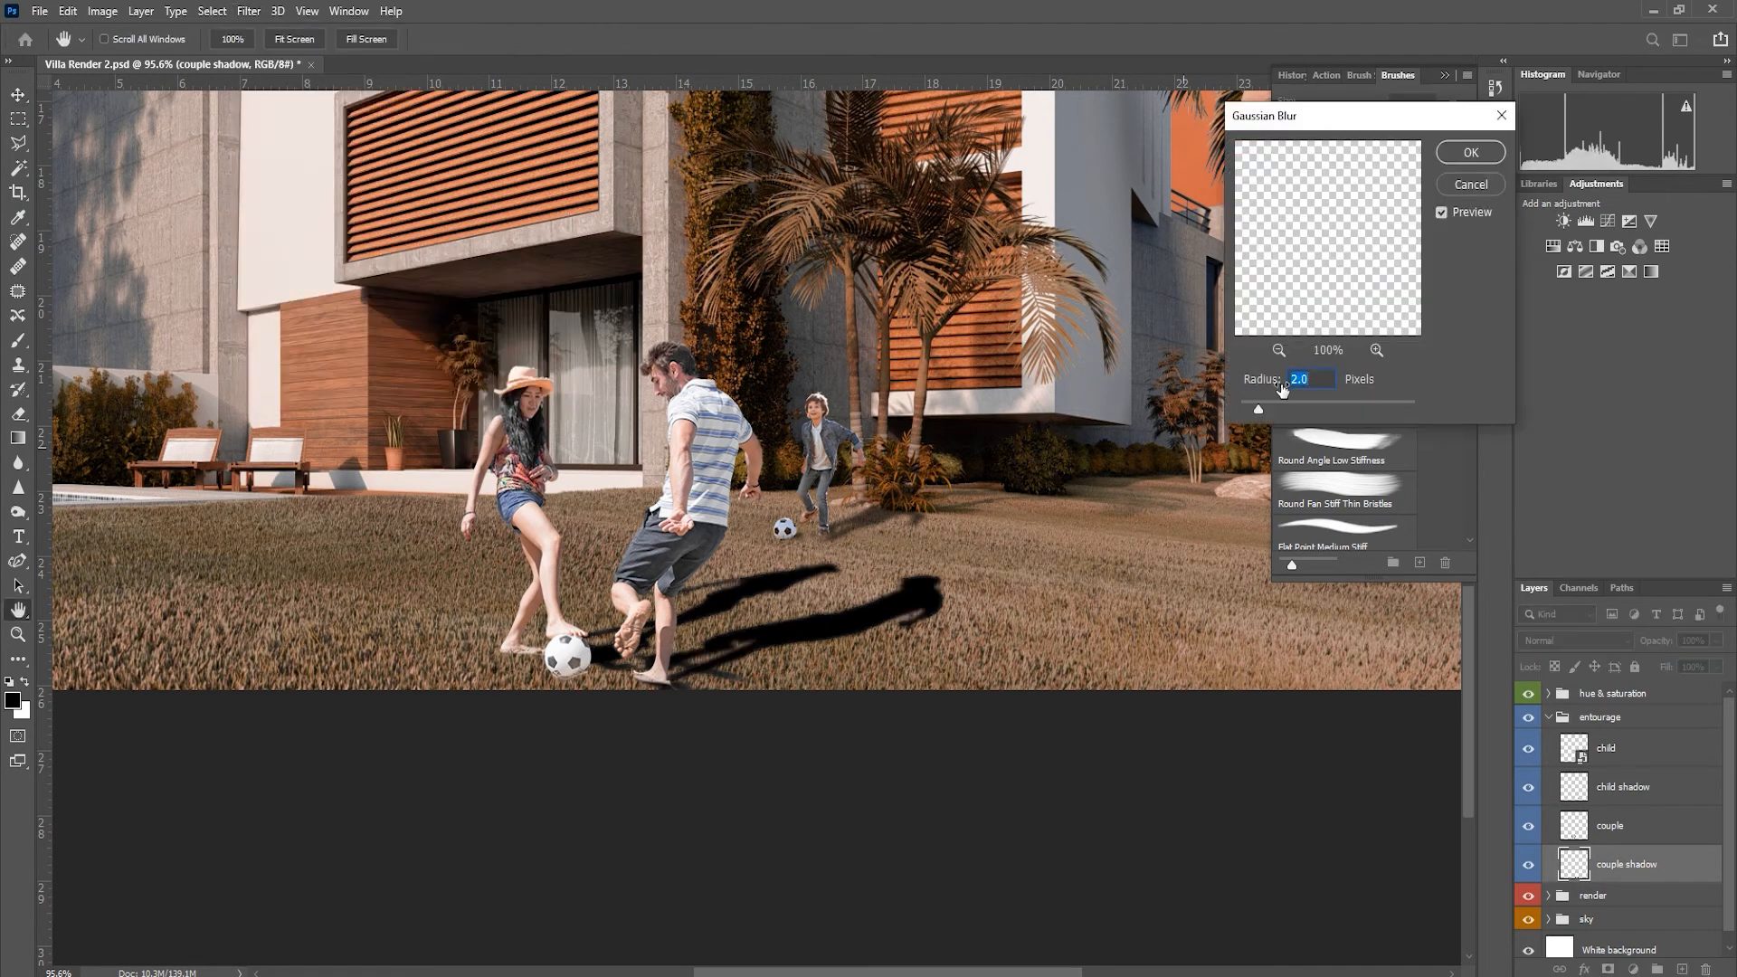
{"action": "left_click", "coordinate": [1470, 152]}
Step: Lower the couple shadow layer's opacity to 38%
{"action": "left_click", "coordinate": [1628, 786]}
{"action": "left_click", "coordinate": [1716, 640]}
{"action": "left_click_drag", "start_coordinate": [1724, 661], "coordinate": [1664, 663]}
{"action": "left_click", "coordinate": [1668, 865]}
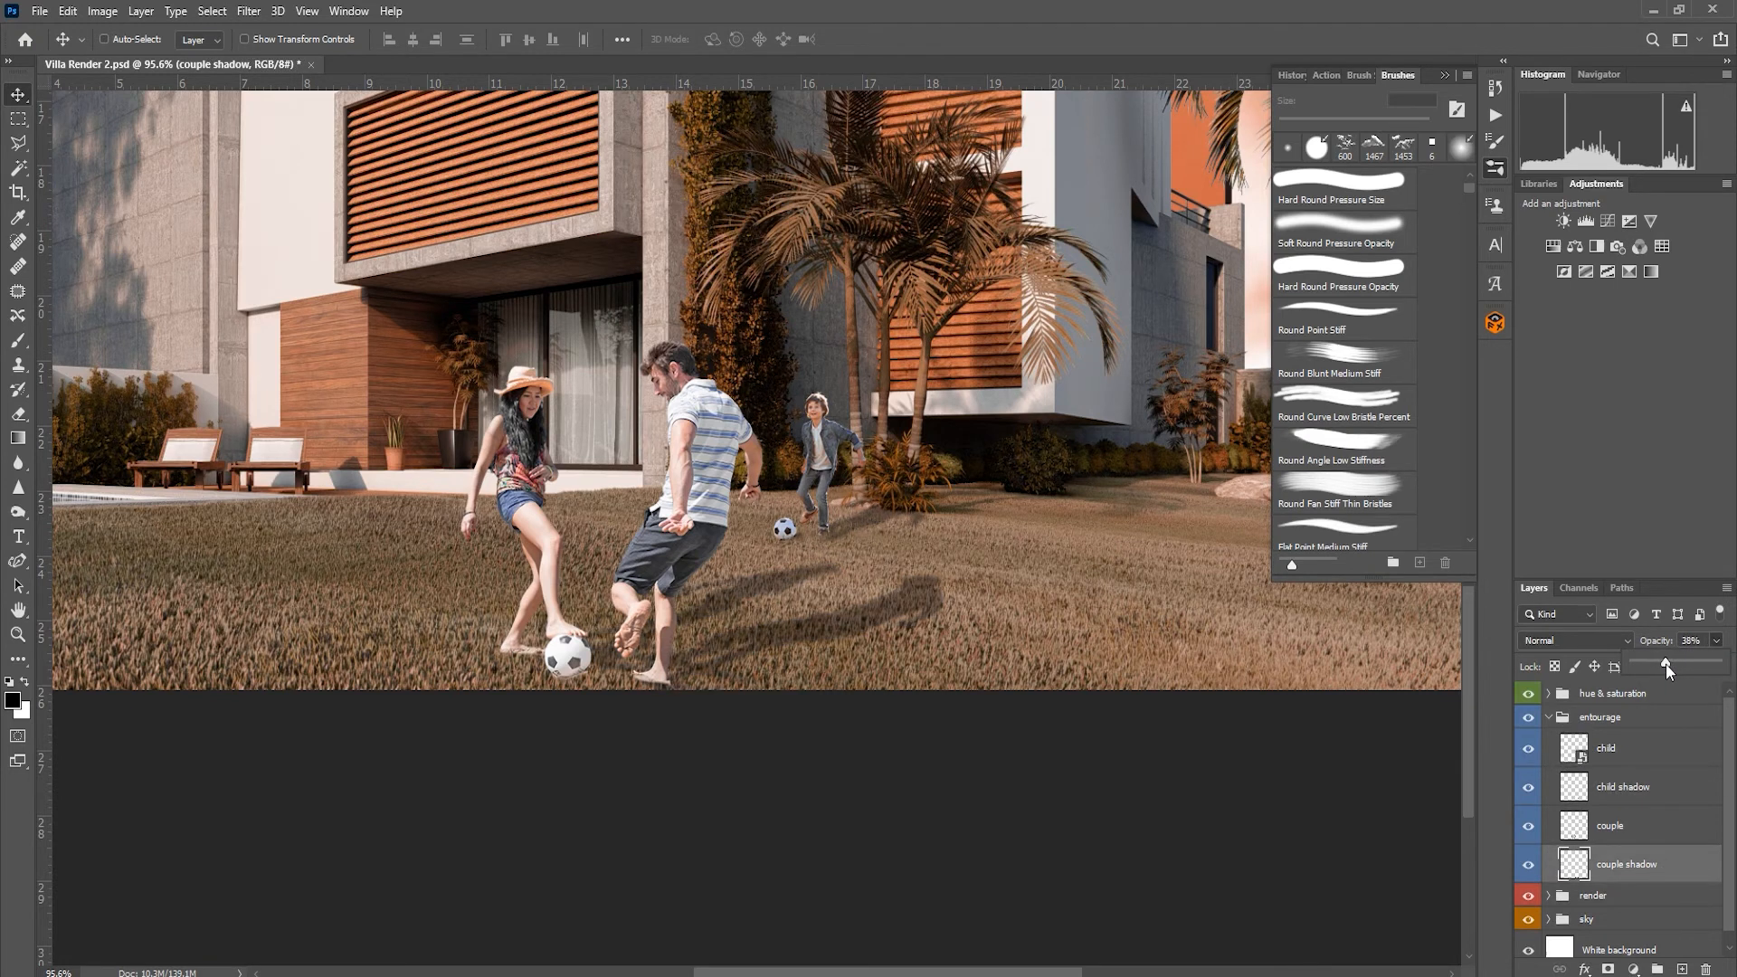
Step: Fine-tune the couple shadow layer's opacity to 36%
{"action": "key", "text": "ctrl+0"}
{"action": "scroll", "coordinate": [995, 825], "scroll_direction": "up", "scroll_amount": 5}
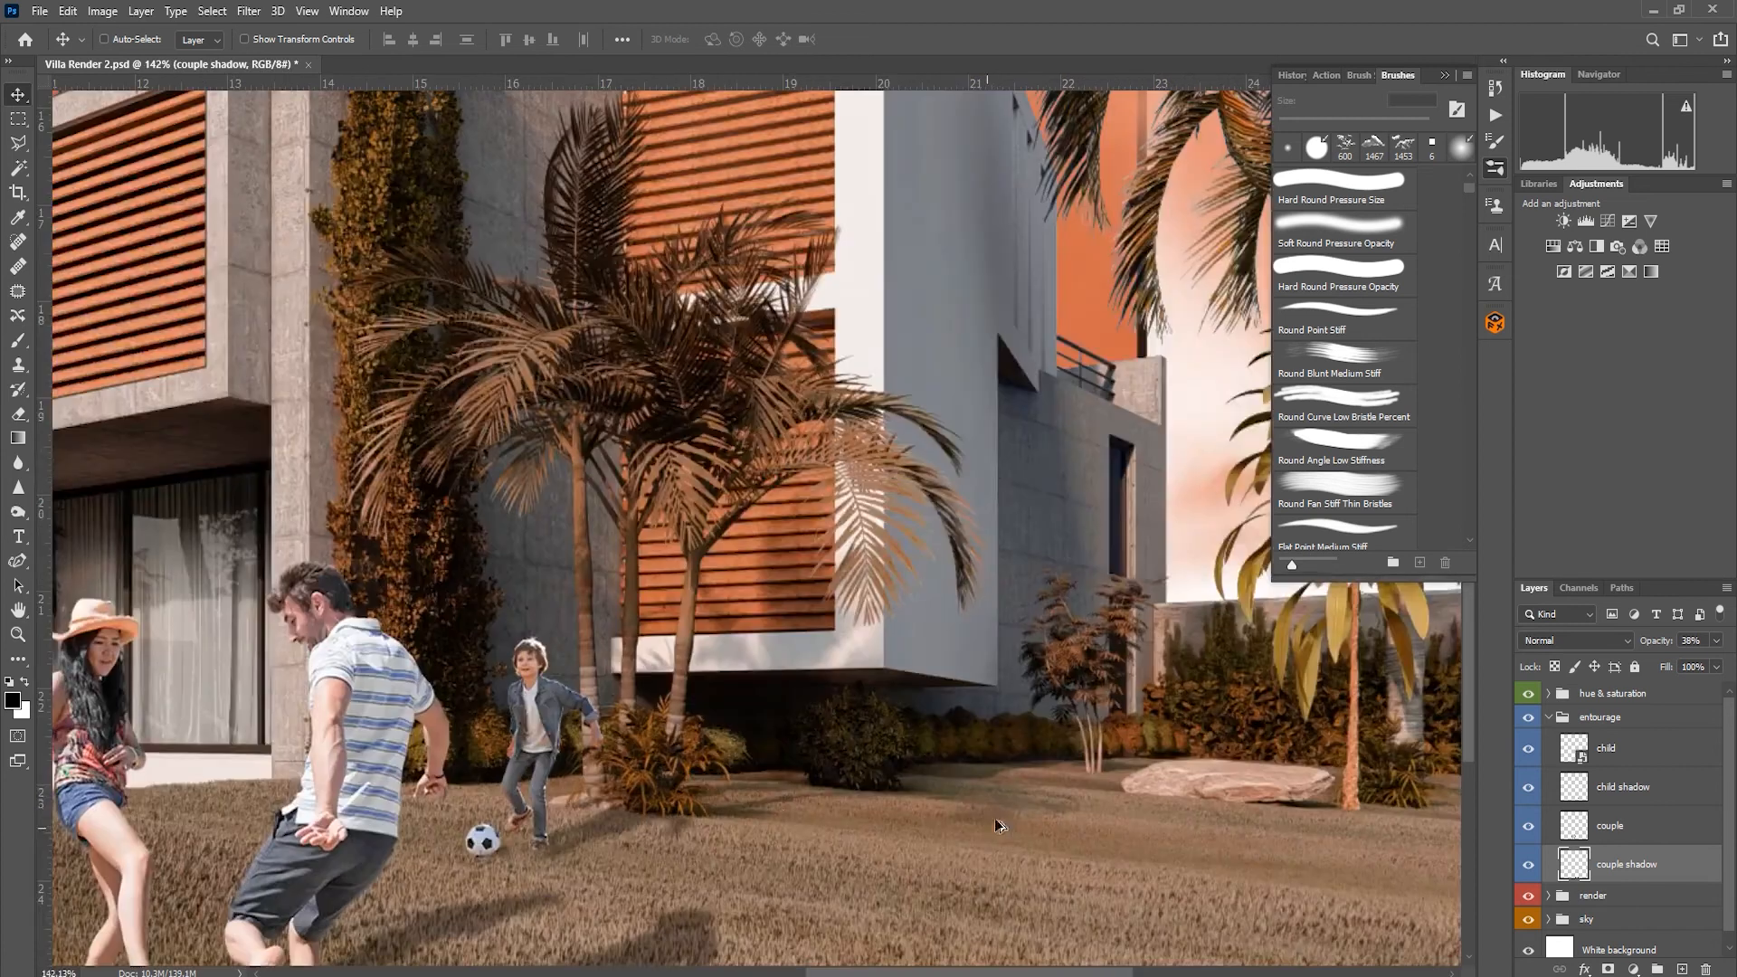
{"action": "left_click_drag", "start_coordinate": [787, 818], "coordinate": [1124, 575]}
{"action": "left_click", "coordinate": [1716, 640]}
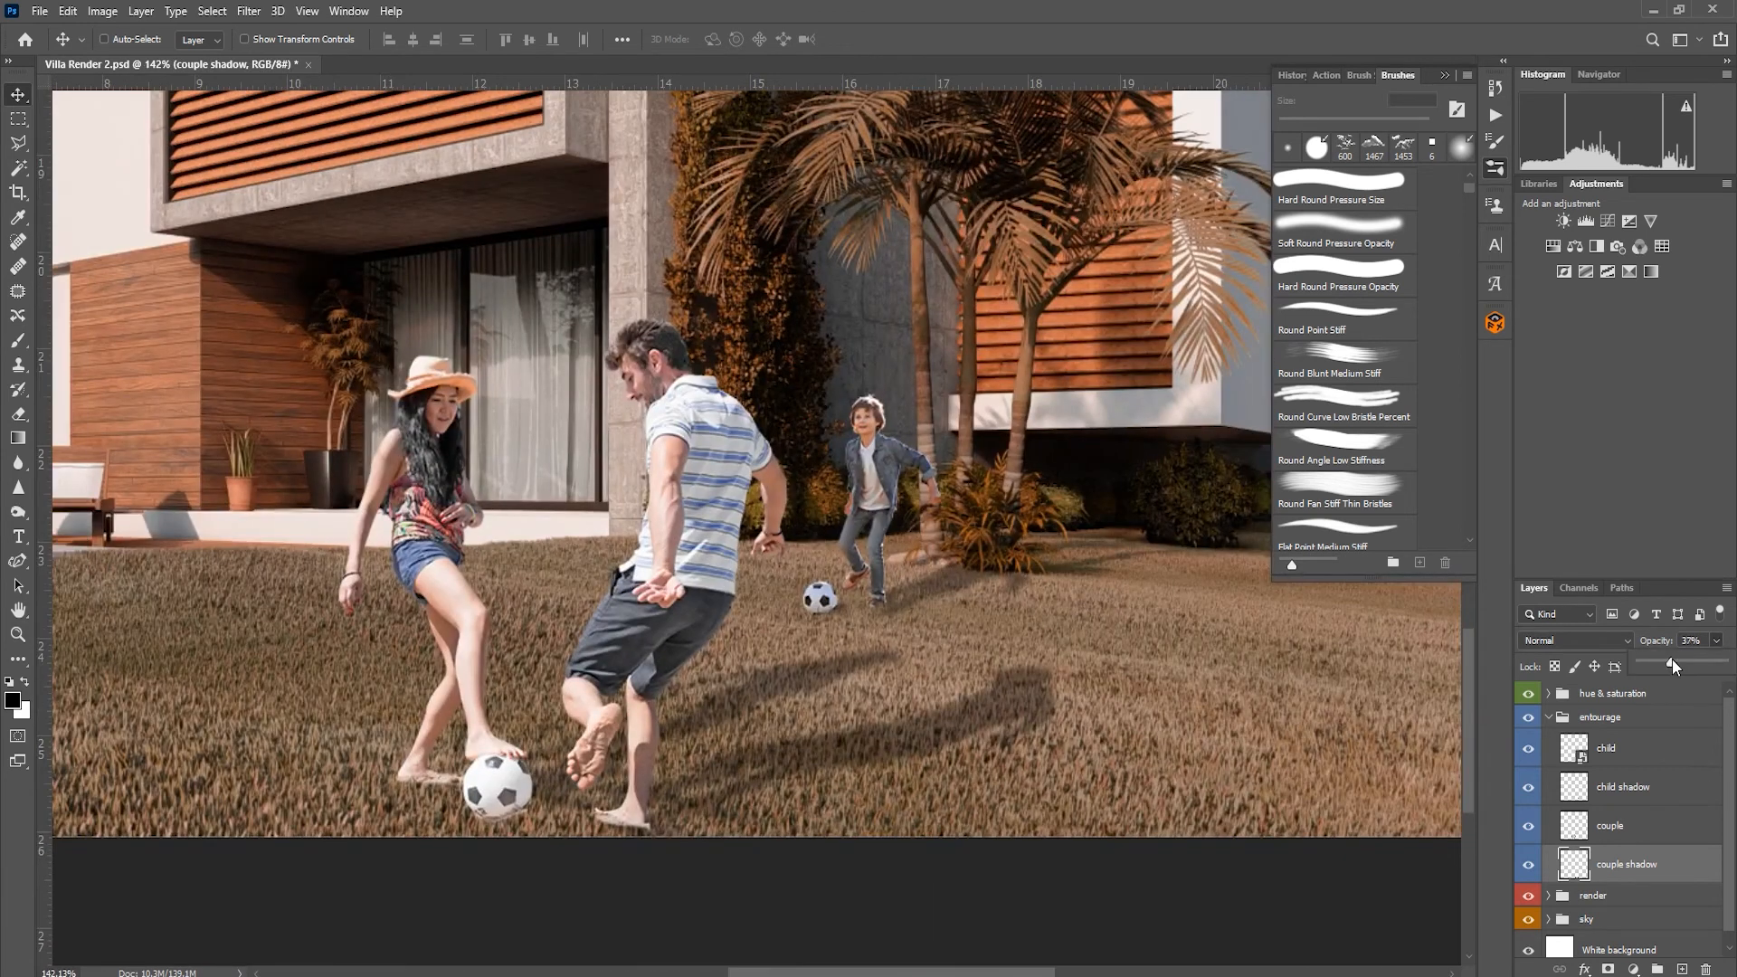
{"action": "scroll", "coordinate": [988, 702], "scroll_direction": "down", "scroll_amount": 1}
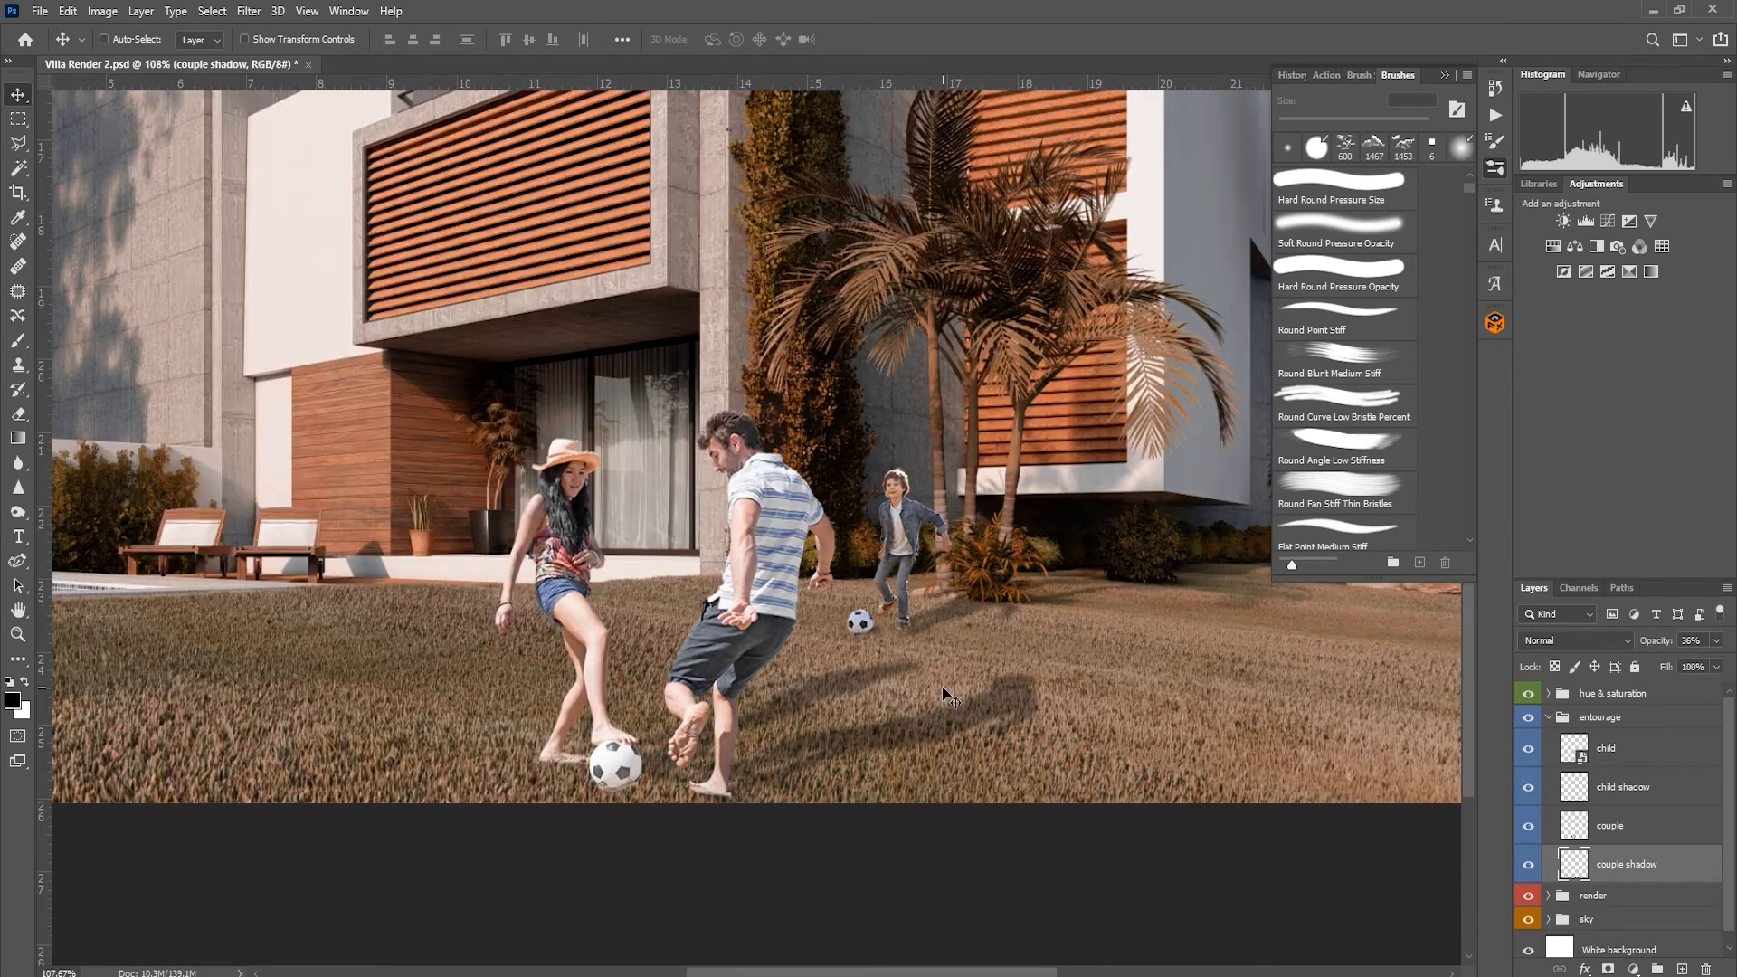
Step: Rasterize the child layer for the Burn tool and set the midtones exposure to 31%
{"action": "left_click", "coordinate": [1662, 785]}
{"action": "left_click", "coordinate": [1657, 752]}
{"action": "left_click", "coordinate": [18, 511]}
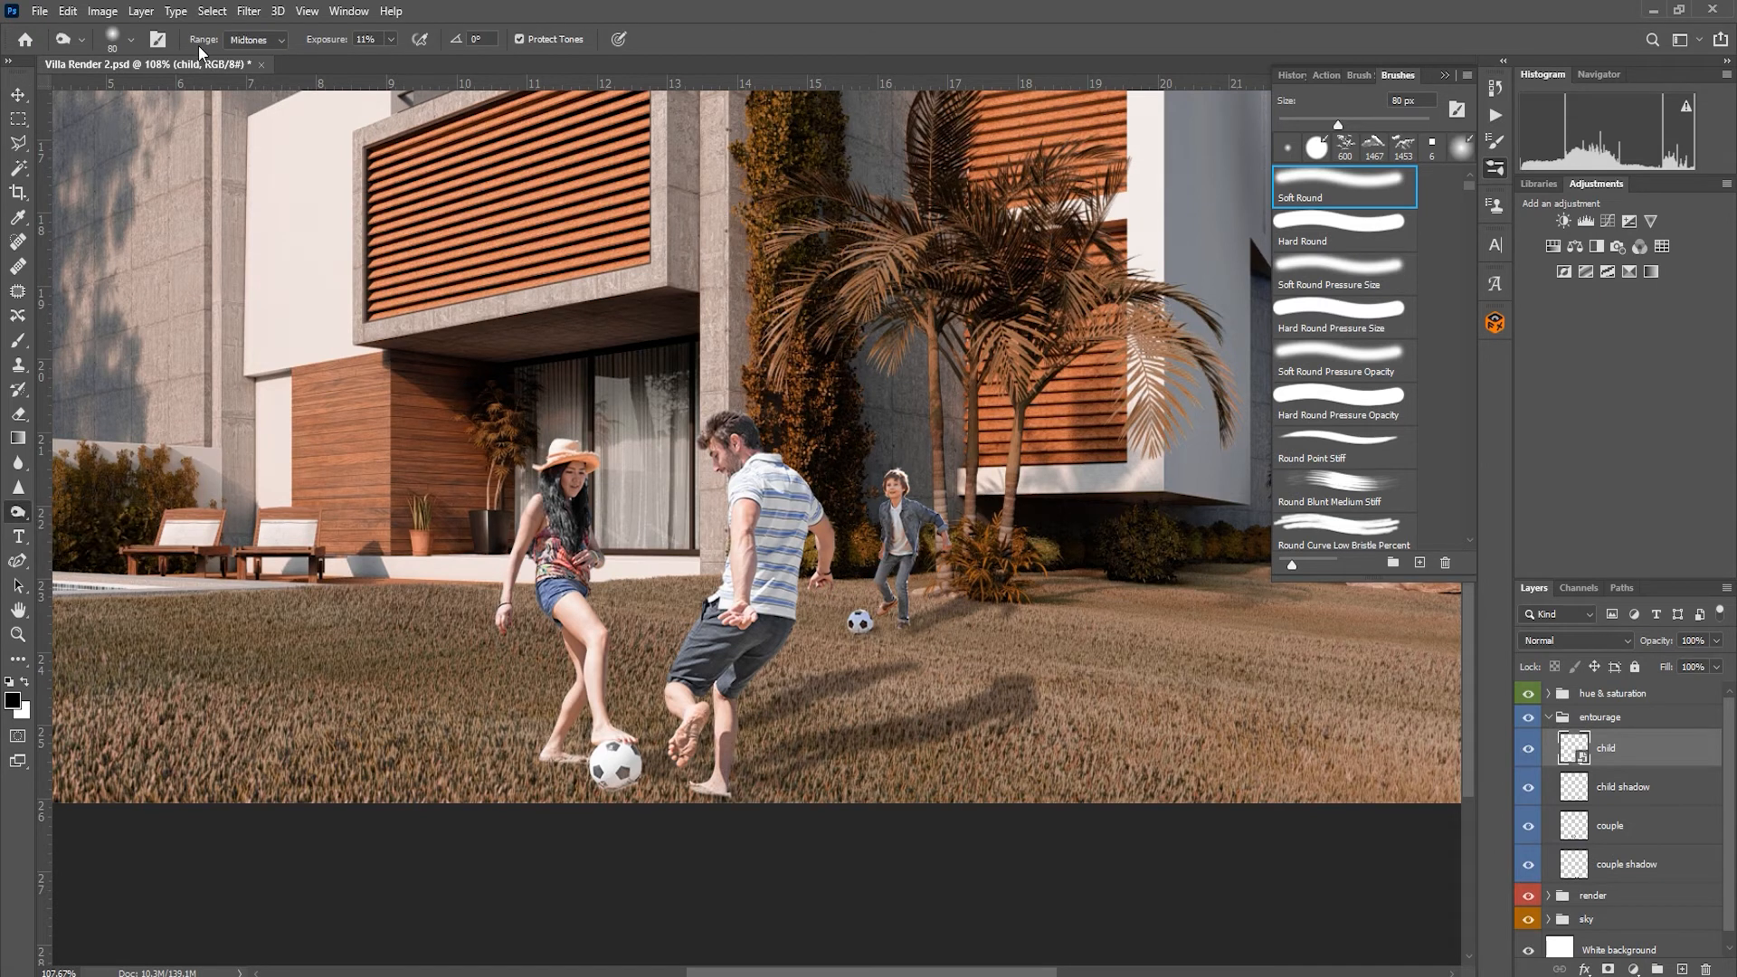
{"action": "left_click", "coordinate": [976, 533]}
{"action": "left_click", "coordinate": [841, 381]}
{"action": "left_click", "coordinate": [391, 39]}
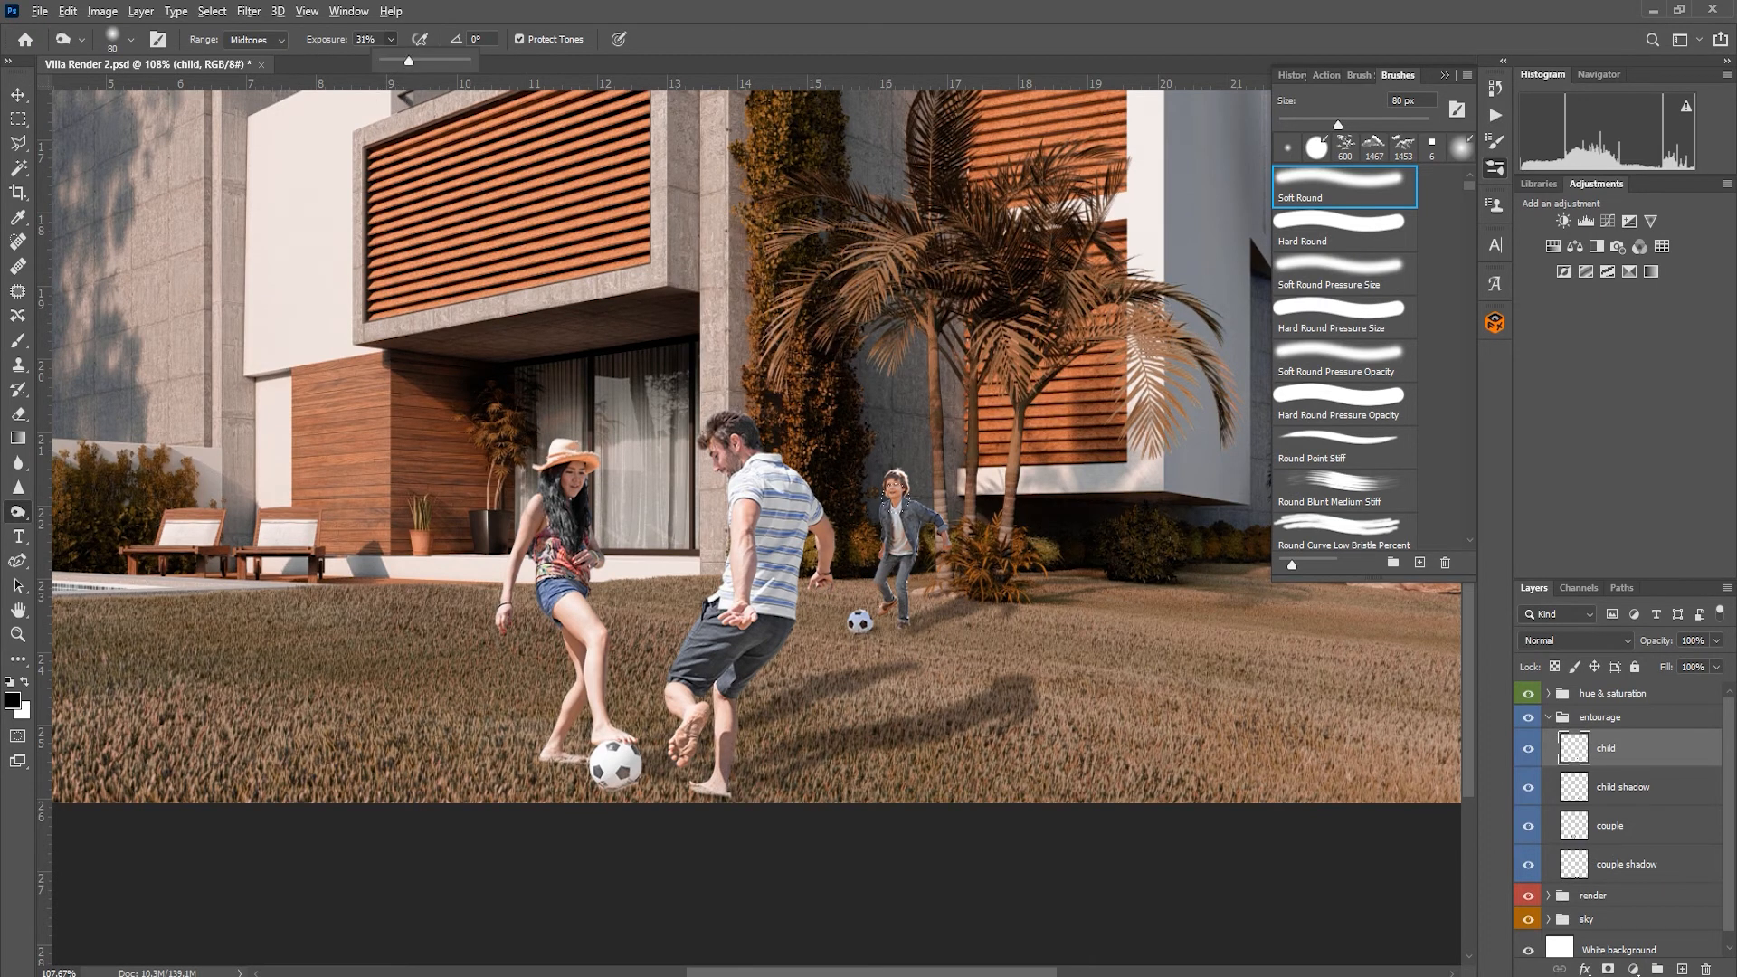
Step: Reduce the soft burn brush to 30 px and darken the back of the man's head and neck on the couple layer
{"action": "scroll", "coordinate": [919, 508], "scroll_direction": "up", "scroll_amount": 3}
{"action": "key", "text": "bracketleft"}
{"action": "key", "text": "bracketleft"}
{"action": "key", "text": "bracketleft"}
{"action": "key", "text": "bracketleft"}
{"action": "key", "text": "bracketleft"}
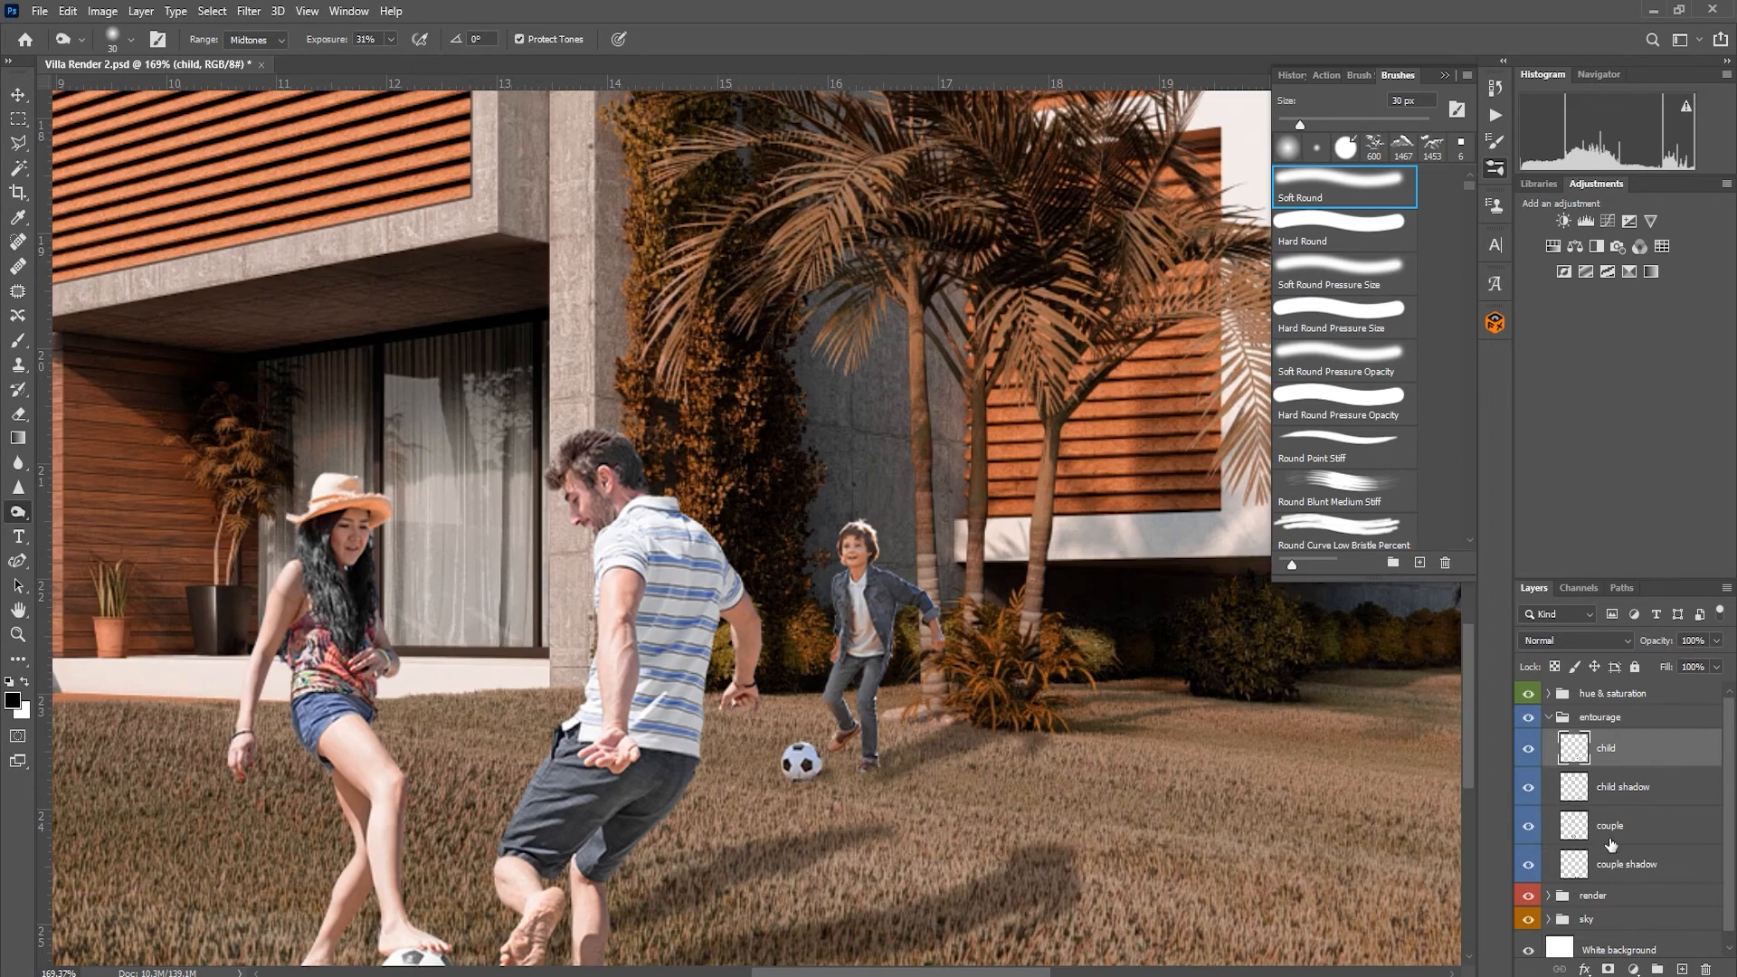
{"action": "scroll", "coordinate": [840, 764], "scroll_direction": "down", "scroll_amount": 1}
{"action": "left_click", "coordinate": [619, 449], "text": "ctrl"}
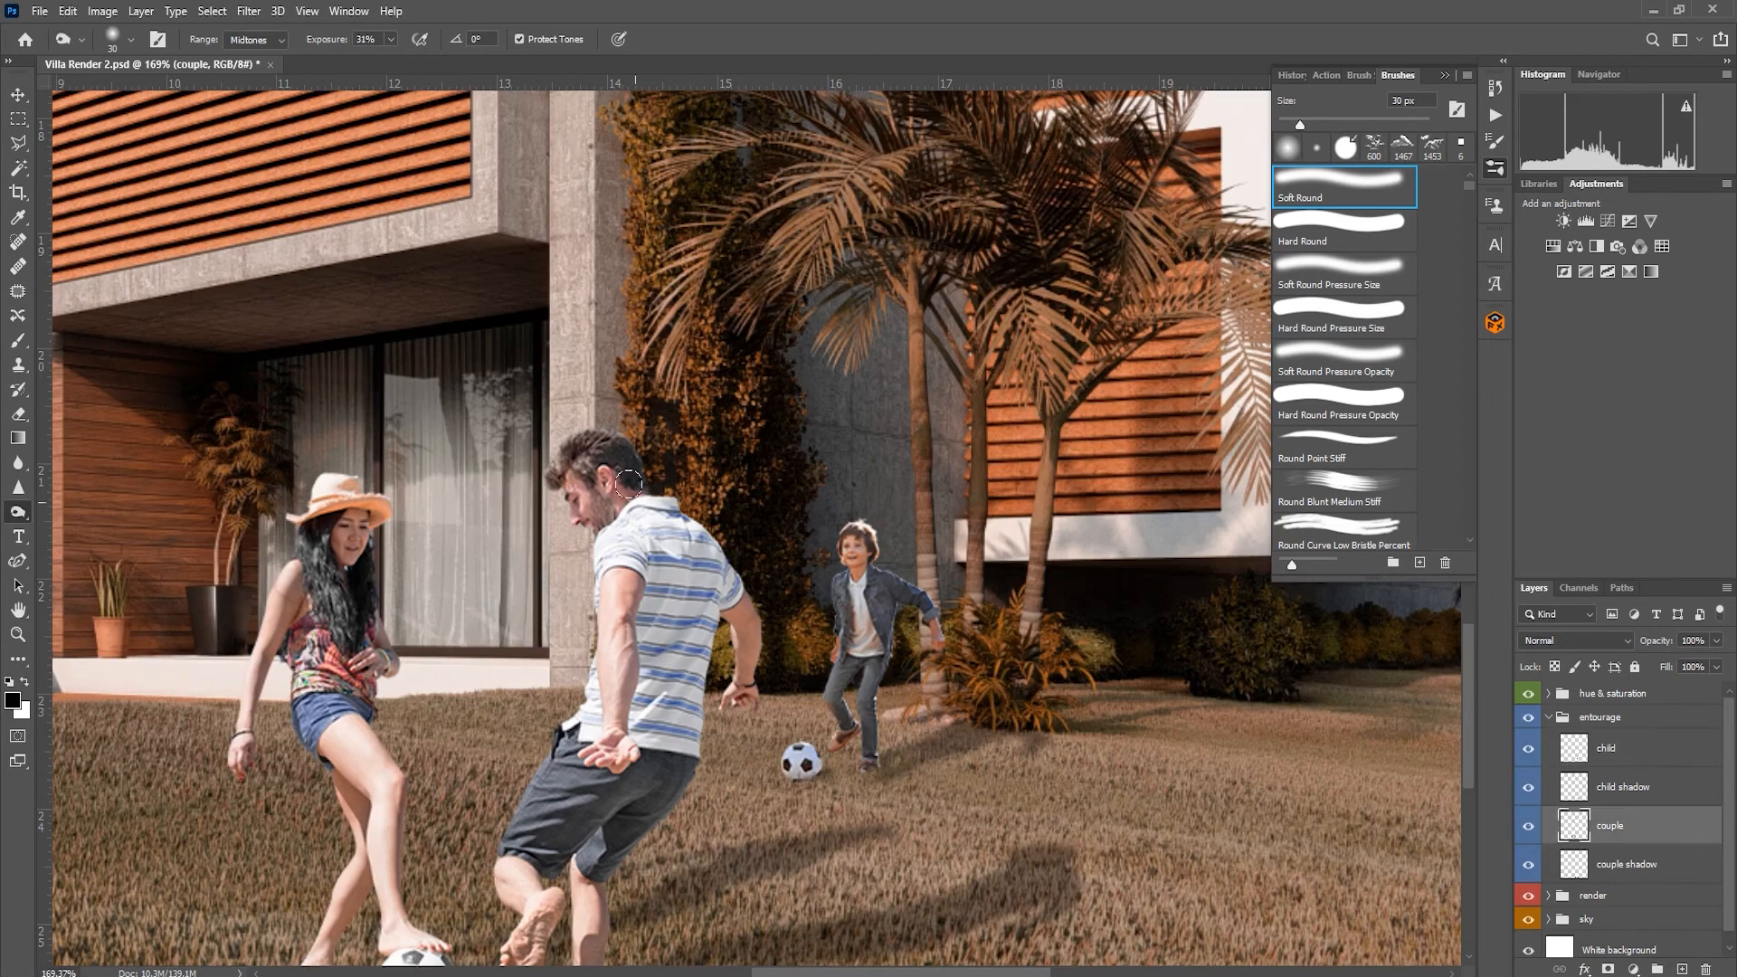
{"action": "left_click_drag", "start_coordinate": [618, 448], "coordinate": [610, 509]}
Step: Enlarge the burn brush to 45 px and darken the shaded side of the man's body and the woman's legs
{"action": "key", "text": "bracketright"}
{"action": "key", "text": "bracketright"}
{"action": "key", "text": "bracketright"}
{"action": "mouse_move", "coordinate": [702, 554]}
{"action": "left_mouse_down"}
{"action": "mouse_move", "coordinate": [673, 661]}
{"action": "mouse_move", "coordinate": [673, 595]}
{"action": "mouse_move", "coordinate": [617, 796]}
{"action": "mouse_move", "coordinate": [552, 863]}
{"action": "mouse_move", "coordinate": [620, 908]}
{"action": "left_mouse_up"}
{"action": "scroll", "coordinate": [685, 609], "scroll_direction": "down", "scroll_amount": 3}
{"action": "left_click_drag", "start_coordinate": [468, 825], "coordinate": [447, 638]}
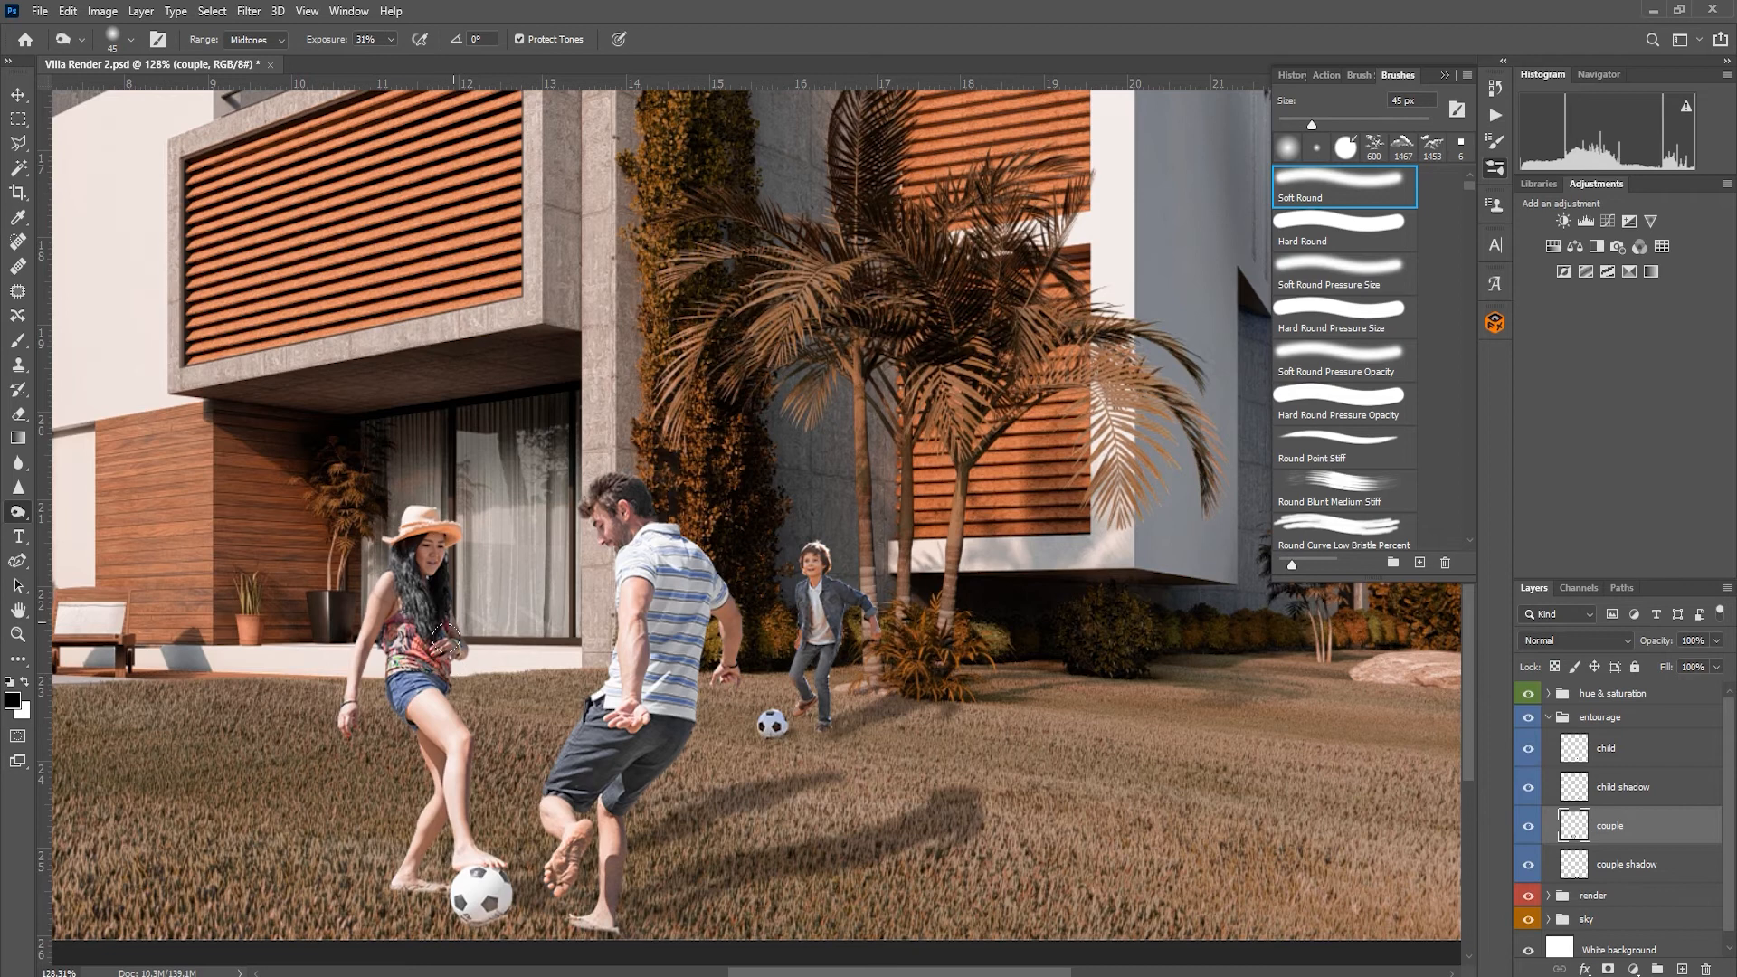
{"action": "scroll", "coordinate": [435, 775], "scroll_direction": "down", "scroll_amount": 4}
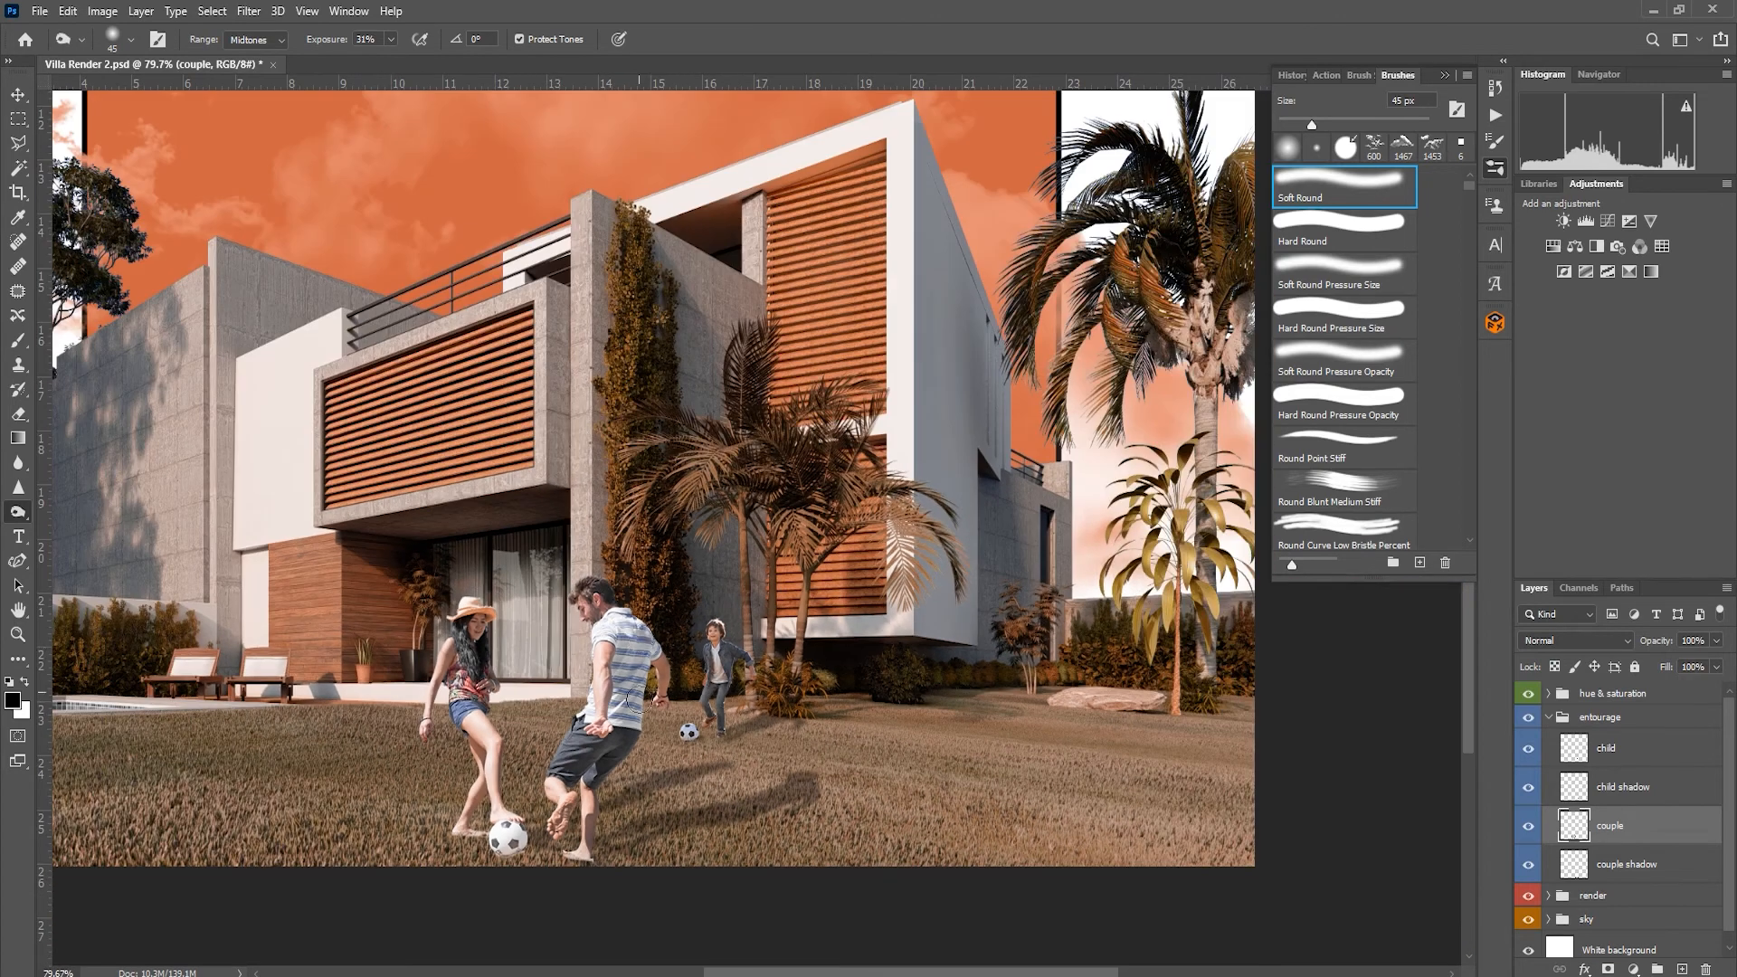
{"action": "scroll", "coordinate": [701, 742], "scroll_direction": "up", "scroll_amount": 4}
{"action": "scroll", "coordinate": [686, 731], "scroll_direction": "up", "scroll_amount": 4}
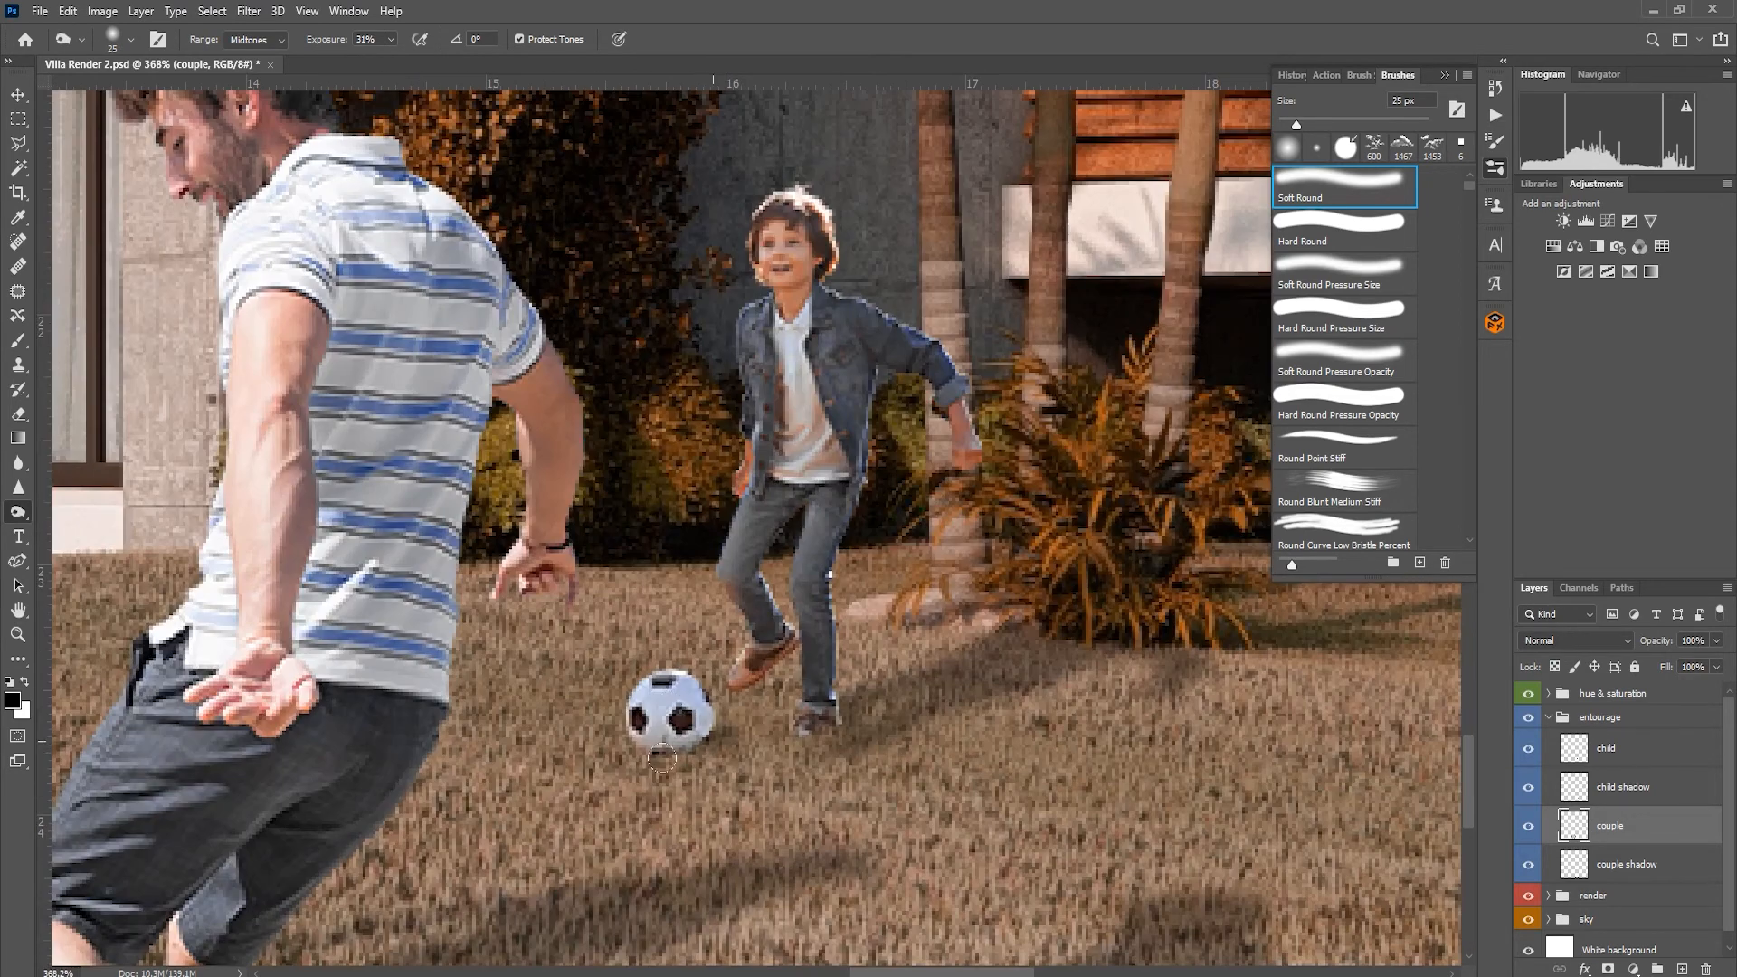
{"action": "scroll", "coordinate": [686, 721], "scroll_direction": "down", "scroll_amount": 4}
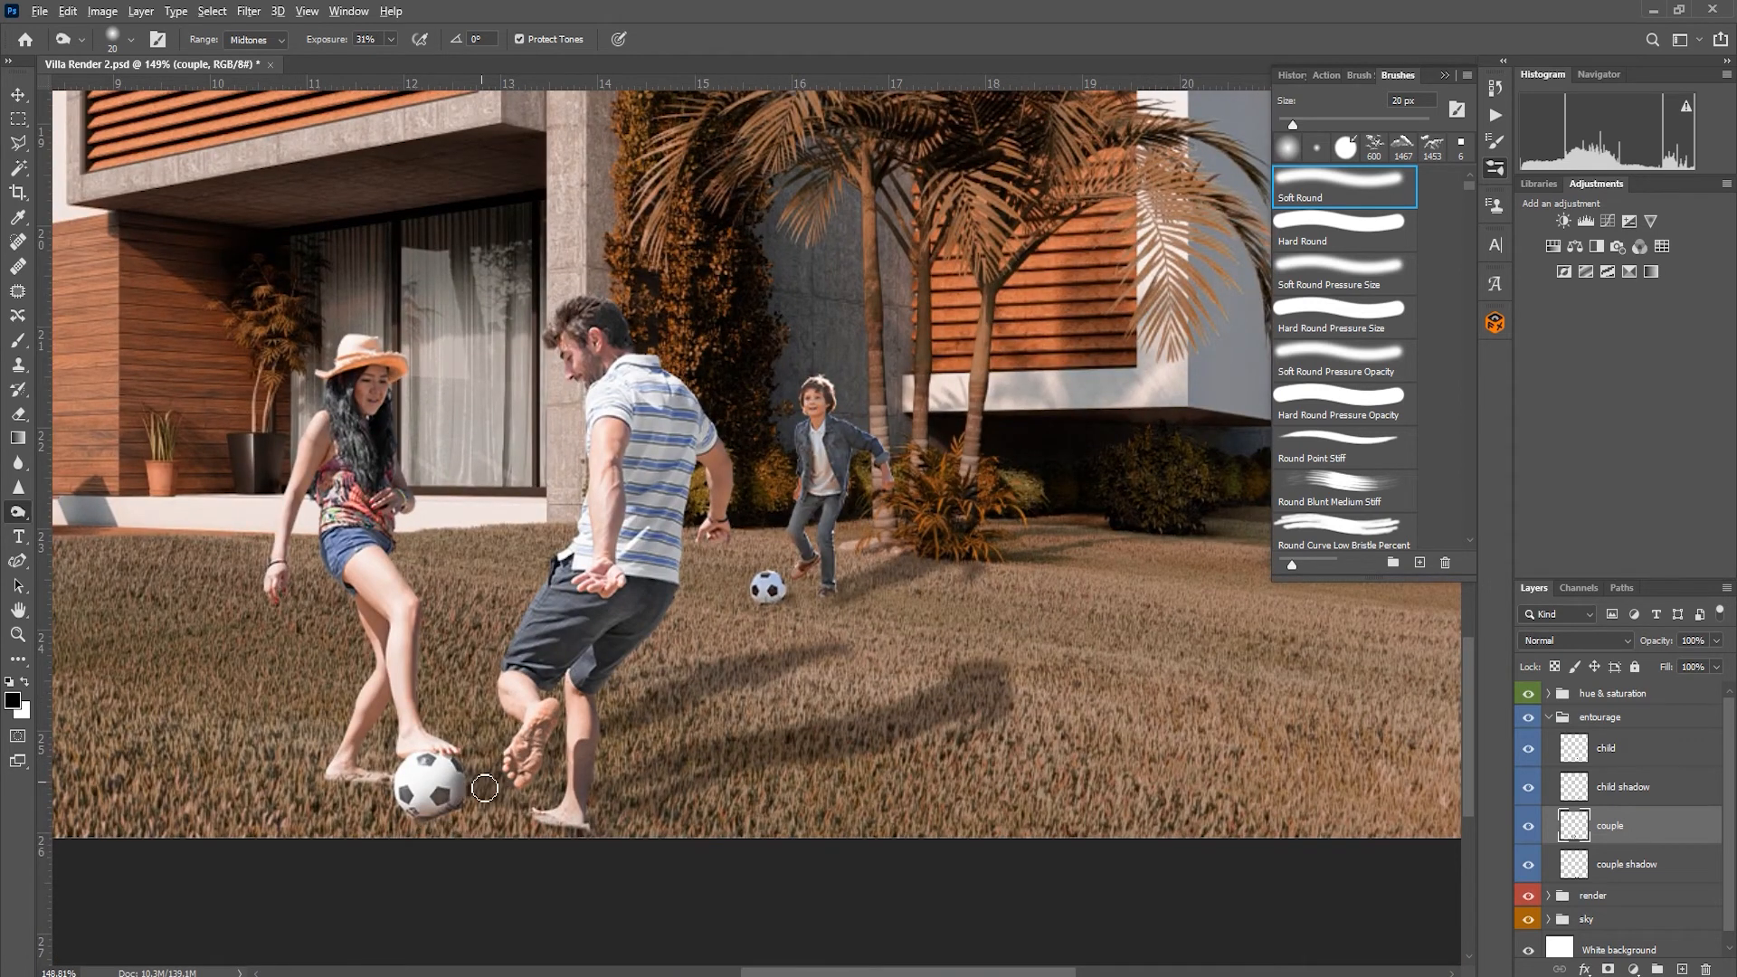
Step: Load the child cutout's outline as a selection and add a new layer above the child layer
{"action": "key", "text": "v"}
{"action": "scroll", "coordinate": [420, 825], "scroll_direction": "down", "scroll_amount": 4}
{"action": "left_click", "coordinate": [1583, 762]}
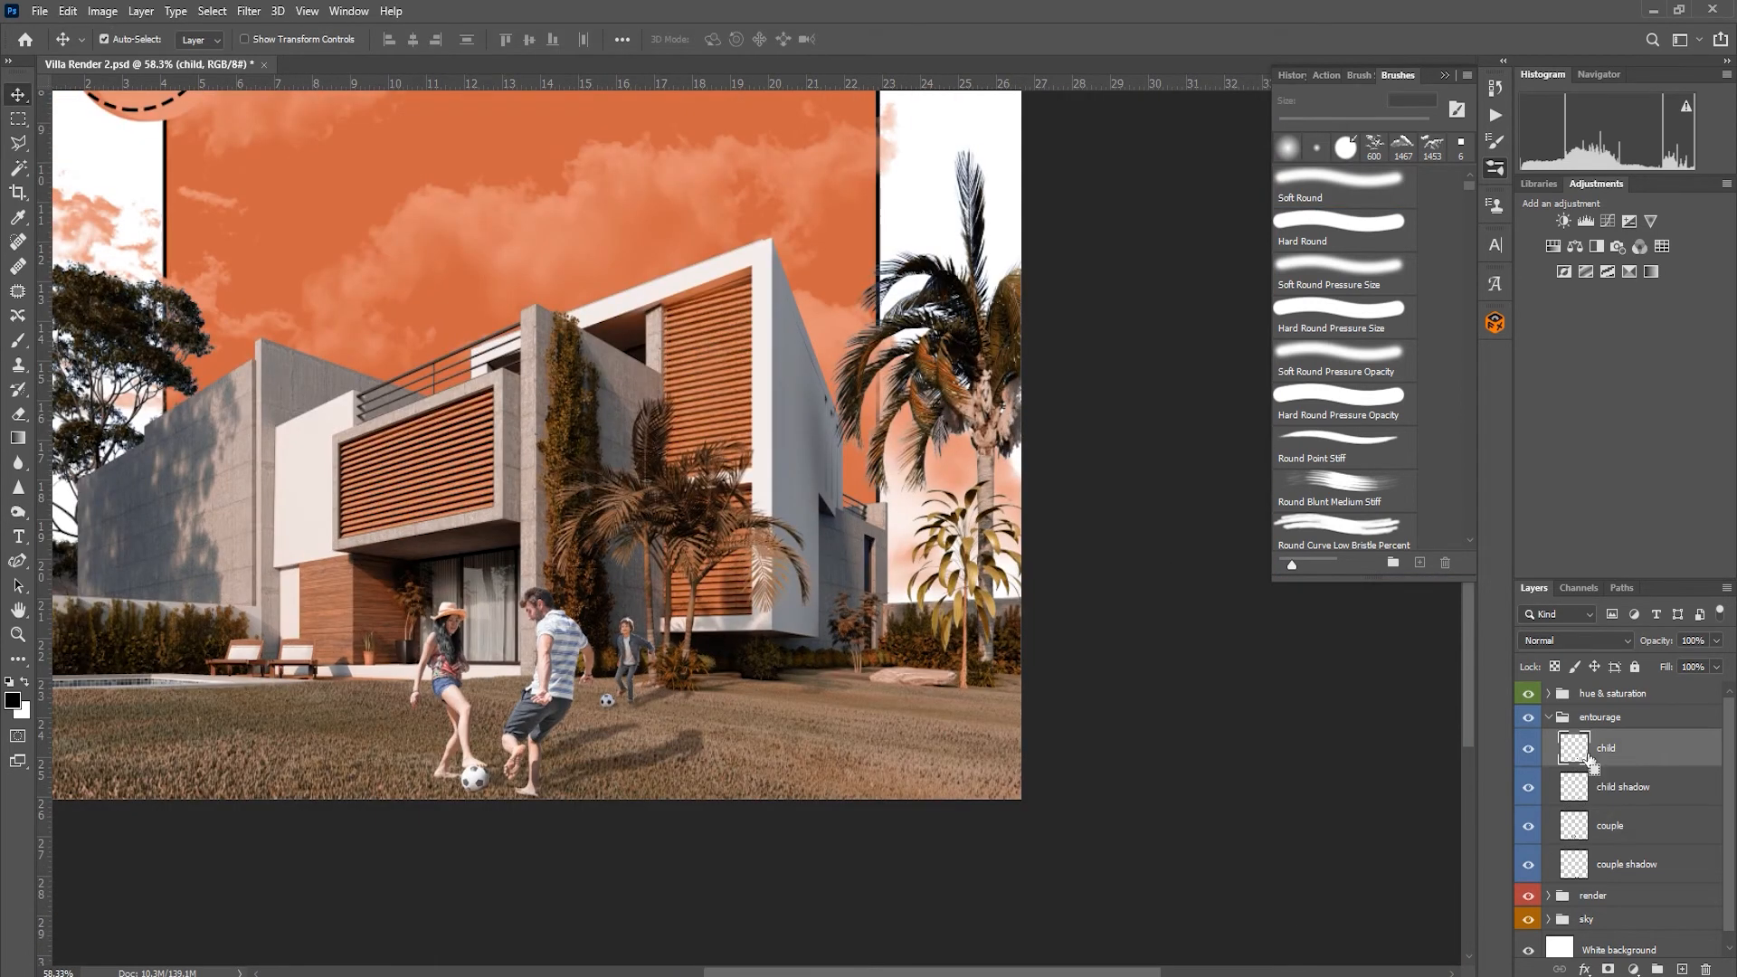
{"action": "left_click", "coordinate": [1579, 750], "text": "ctrl"}
{"action": "left_click", "coordinate": [1681, 969]}
Step: Rename the new layer as overlay child
{"action": "double_click", "coordinate": [1616, 748]}
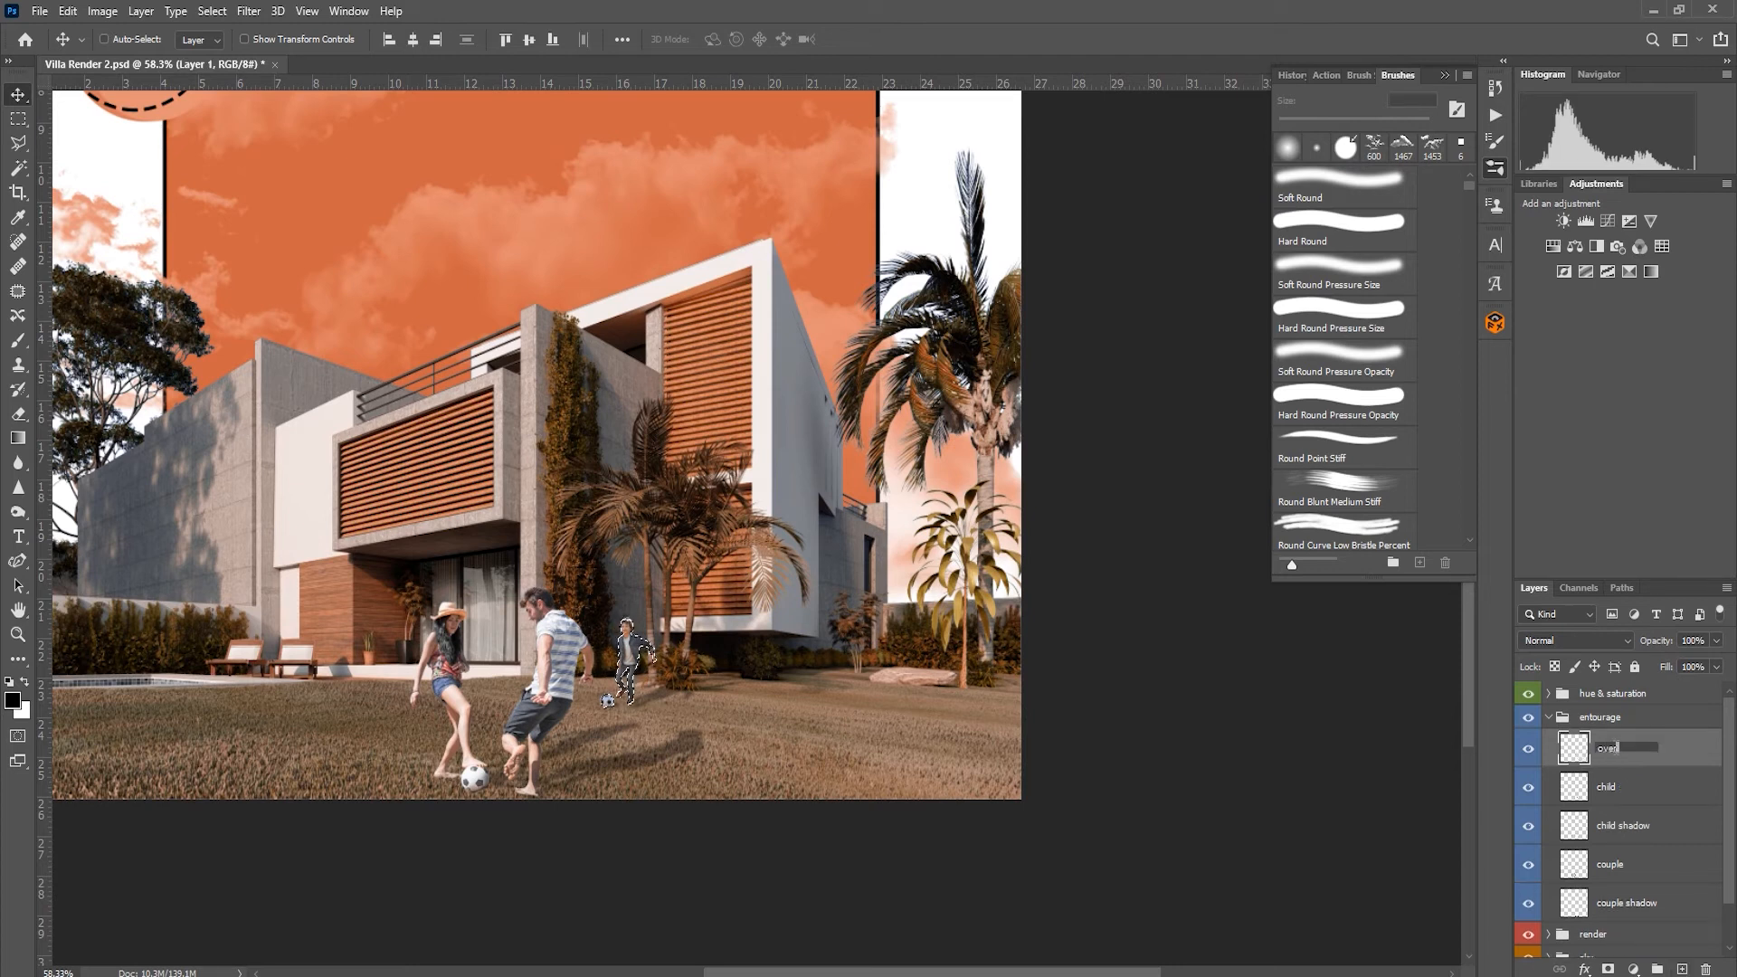
{"action": "key", "text": "Return"}
{"action": "double_click", "coordinate": [1620, 748]}
{"action": "left_click_drag", "start_coordinate": [1658, 749], "coordinate": [1651, 750]}
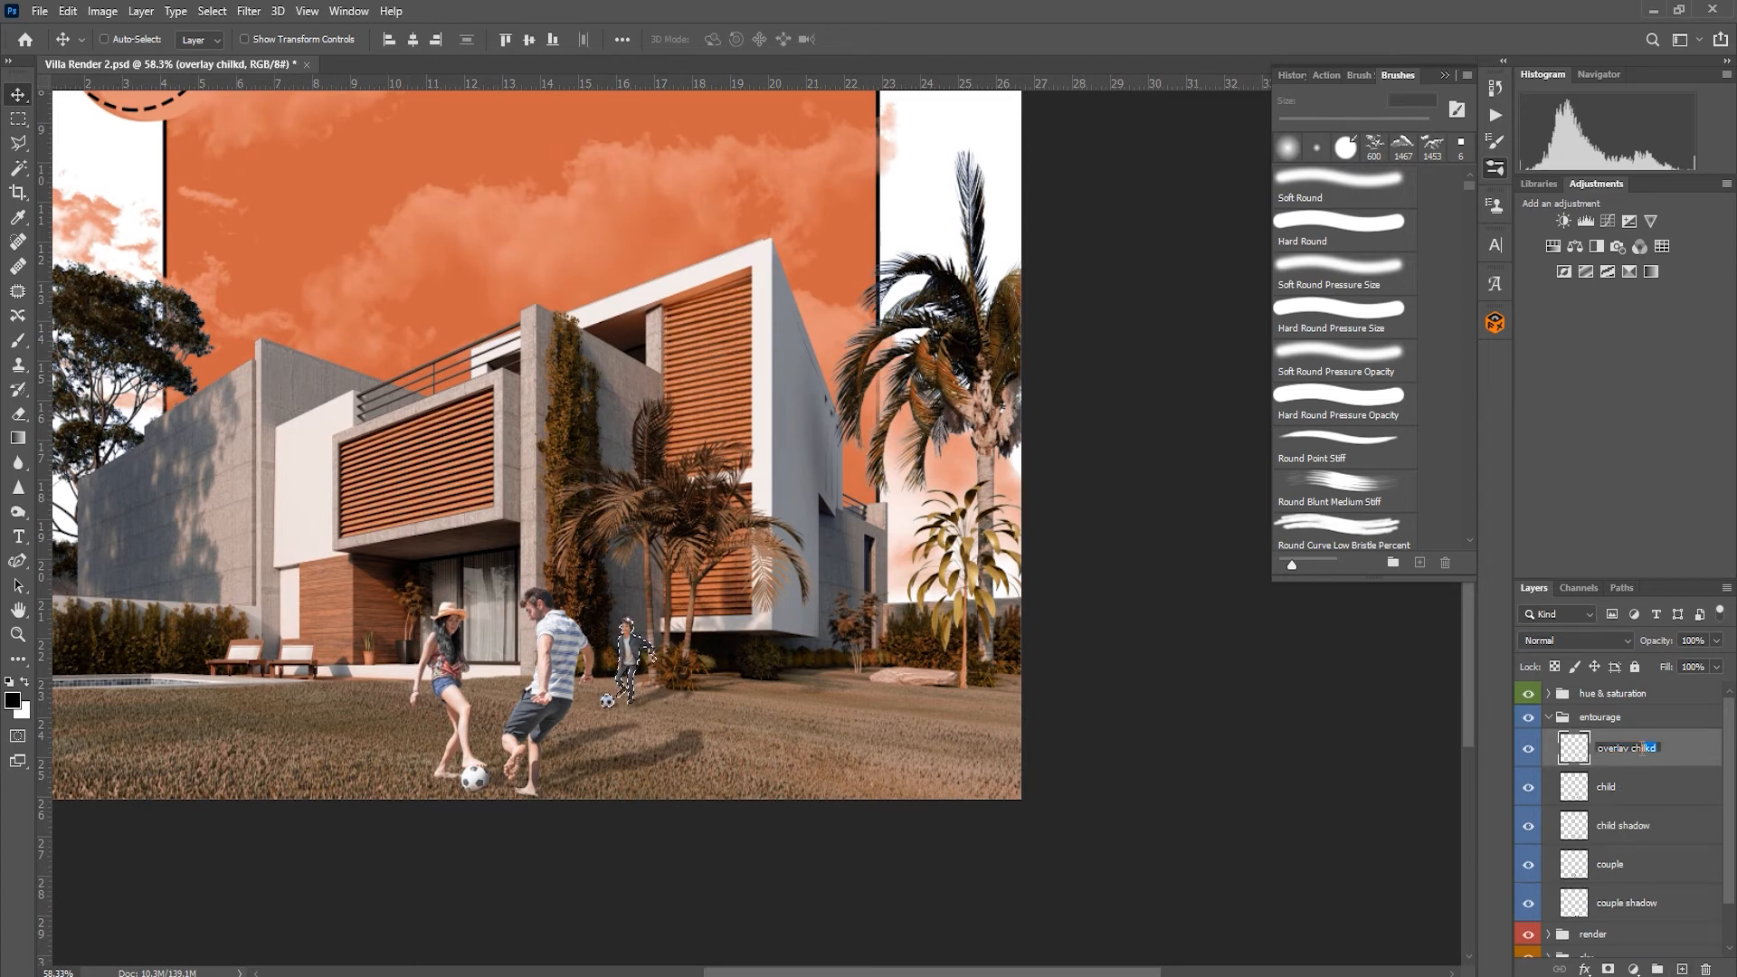
{"action": "left_click", "coordinate": [1639, 785]}
{"action": "left_click", "coordinate": [1623, 756]}
Step: Set the foreground colour to 331a11, fill the child-shaped selection on the overlay child layer, and deselect
{"action": "left_click", "coordinate": [13, 701]}
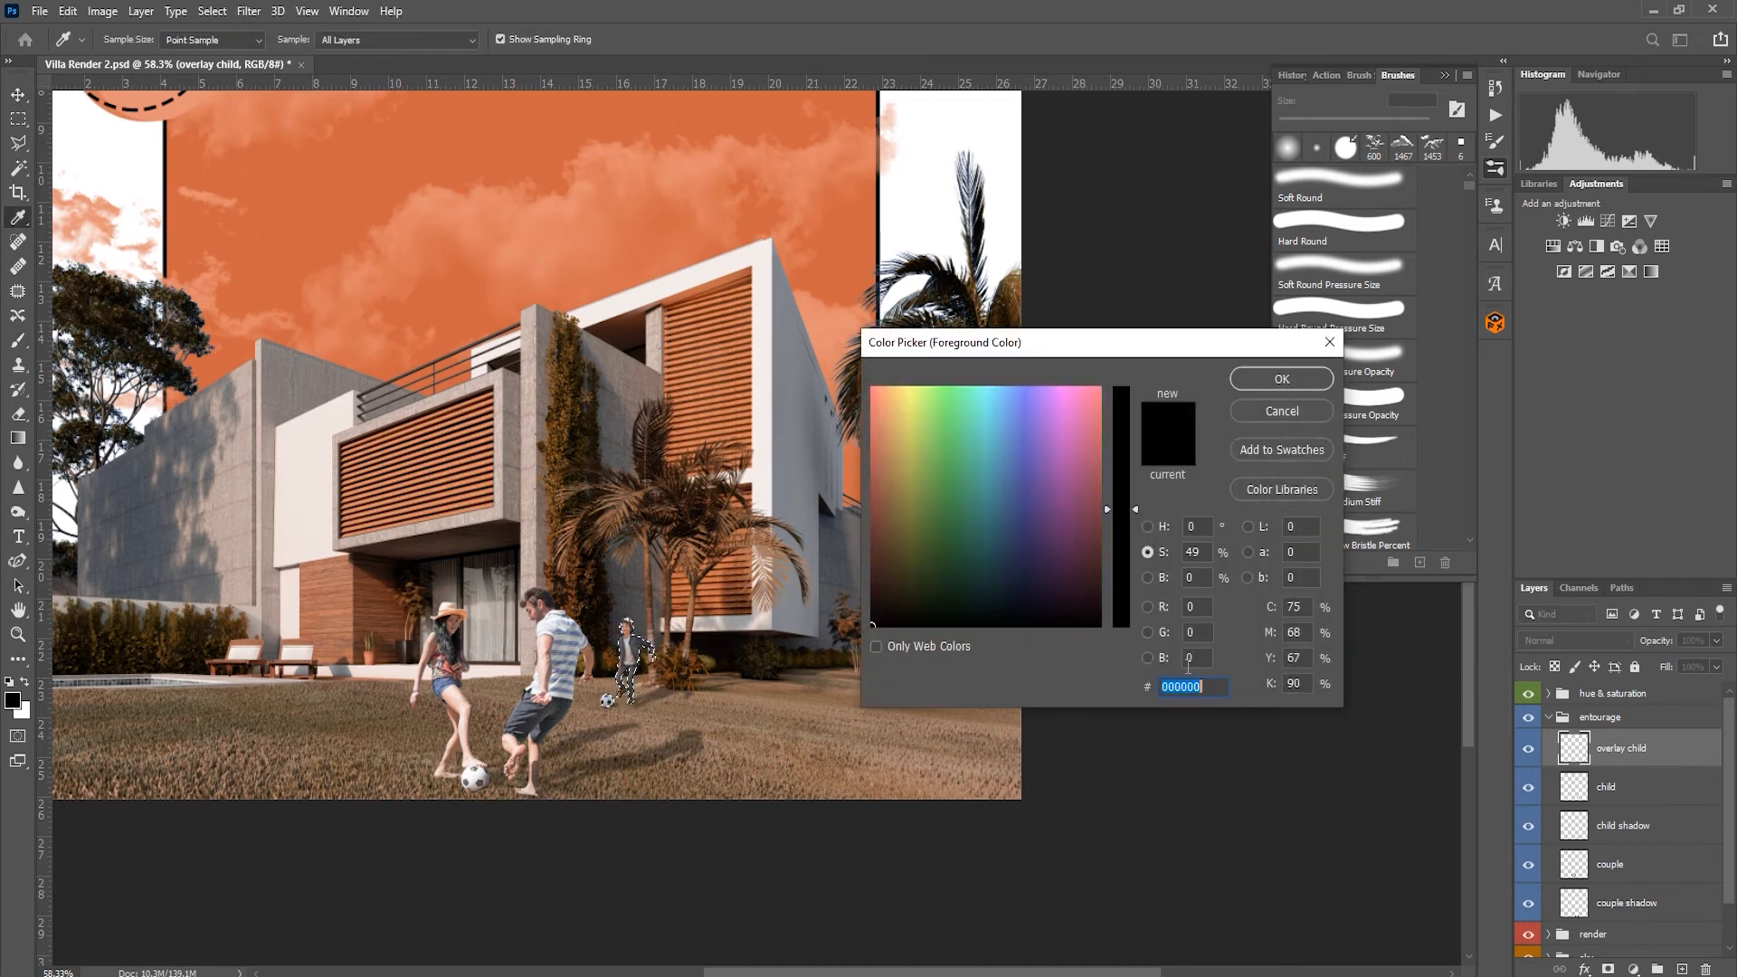
{"action": "type", "text": "331a11"}
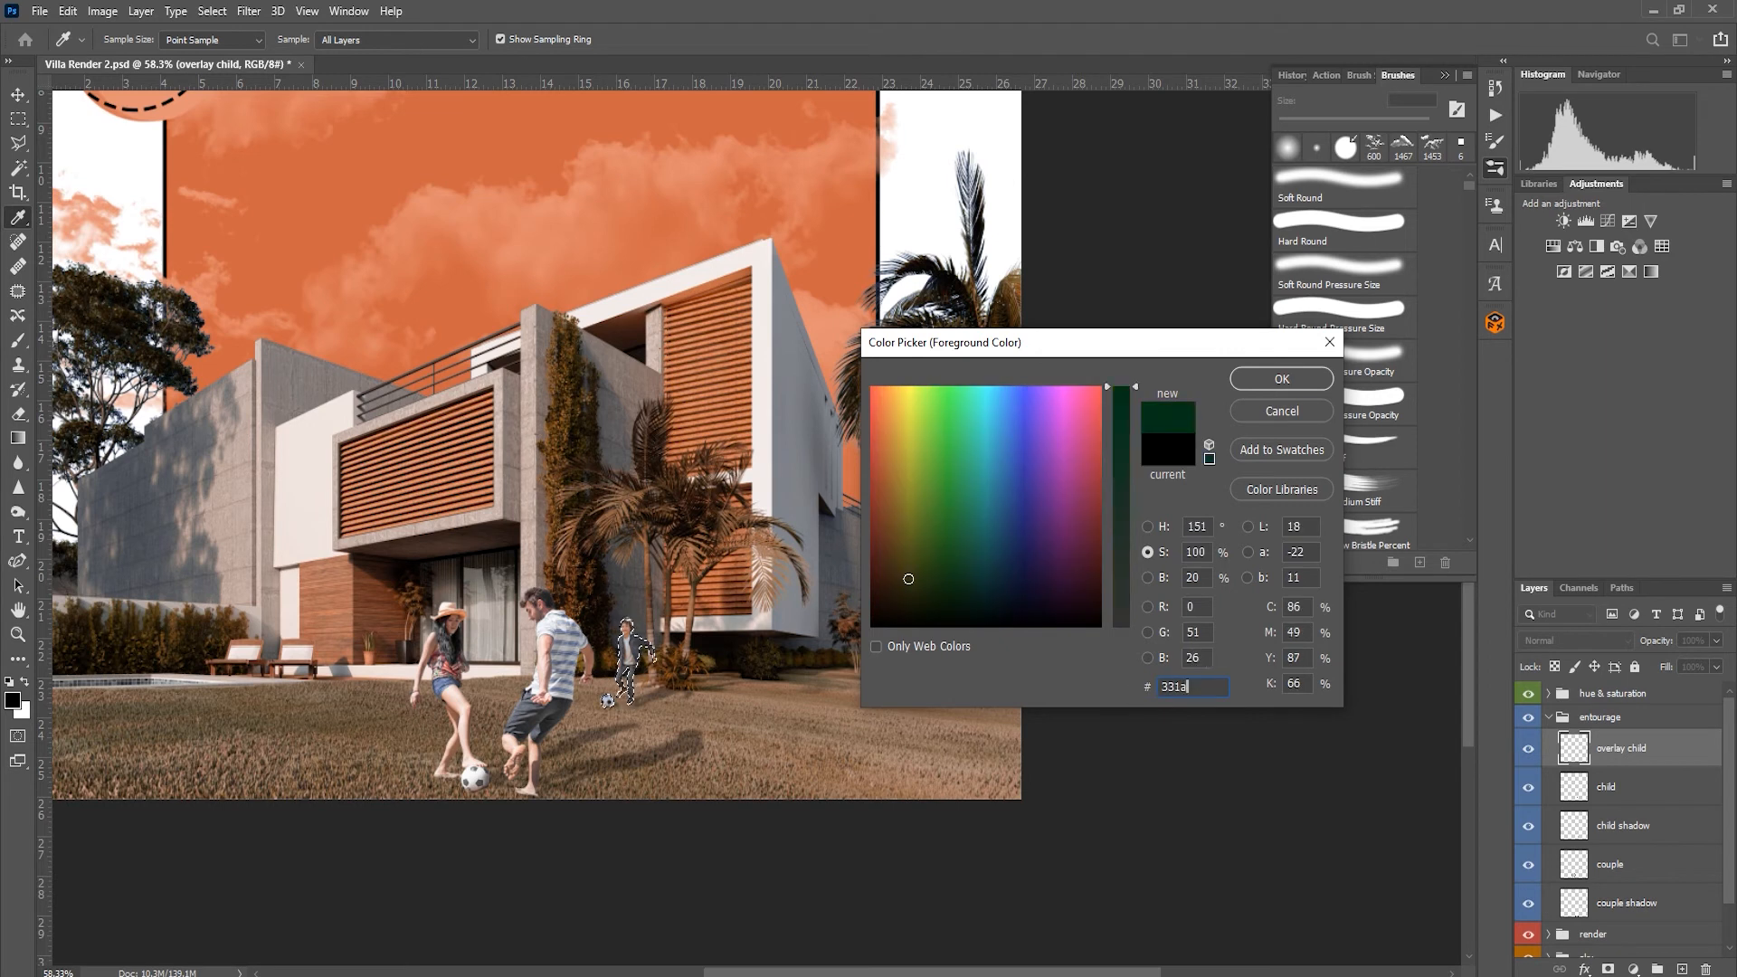
{"action": "left_click", "coordinate": [1246, 386]}
{"action": "key", "text": "alt+BackSpace"}
{"action": "key", "text": "ctrl+d"}
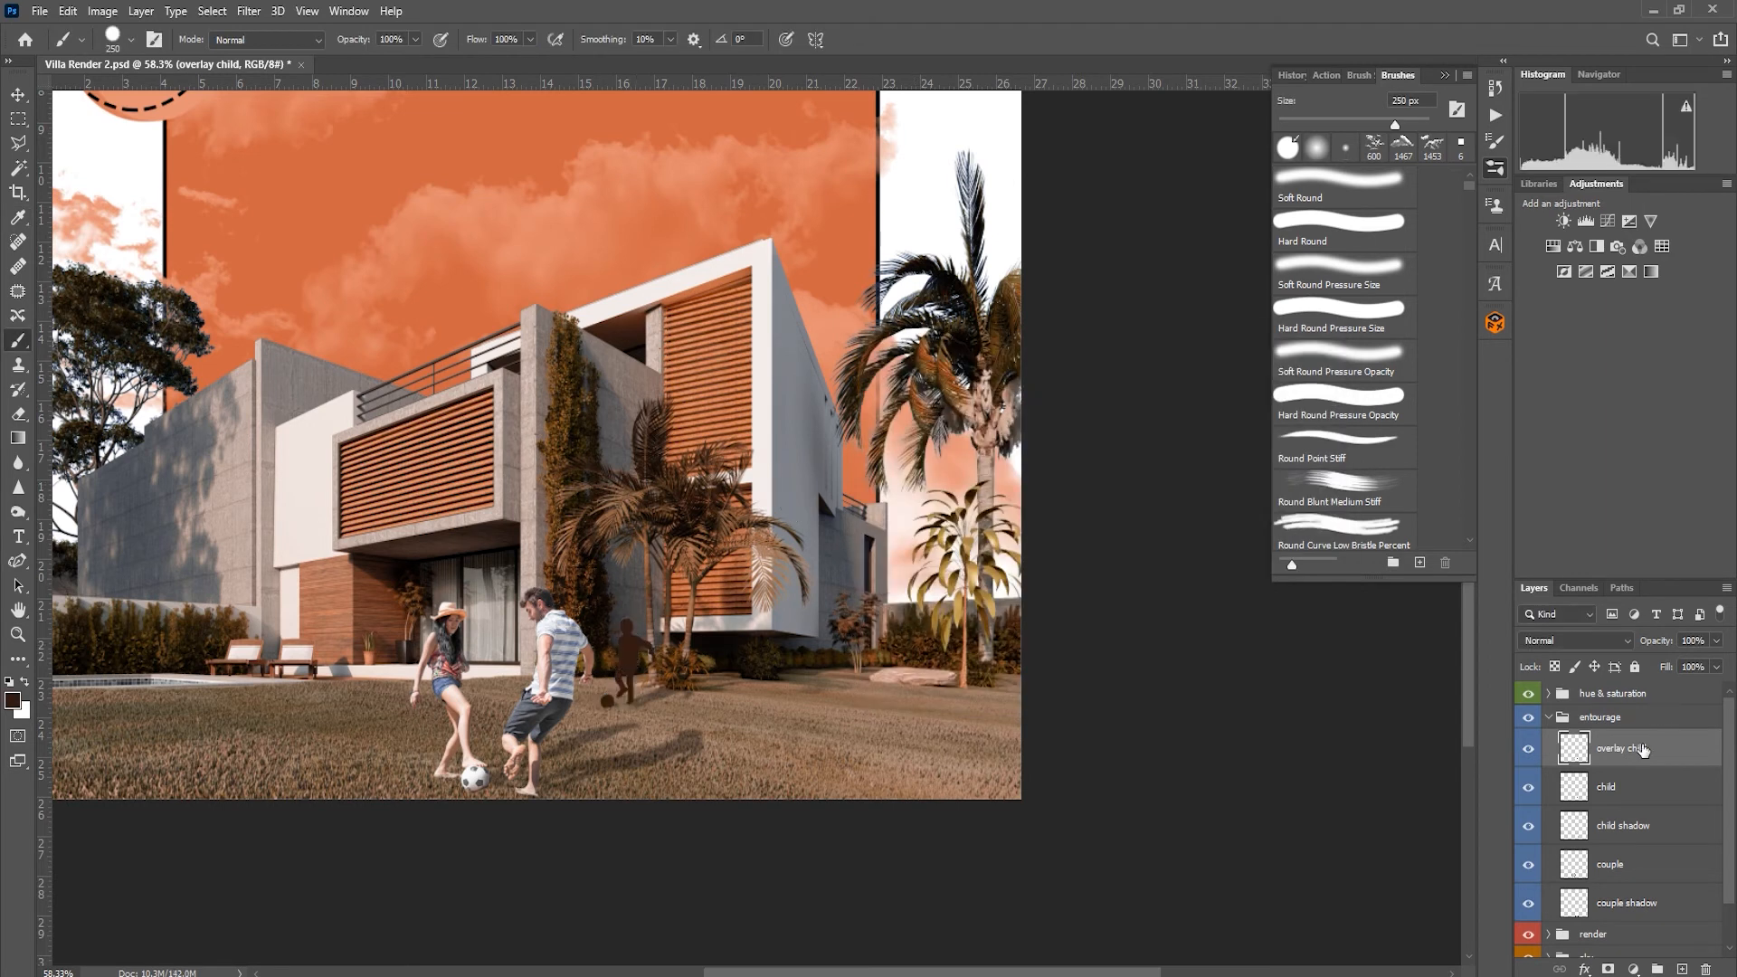
Step: Add a layer named couple overlay above the couple layer, filled with the dark brown in the couple's outline
{"action": "left_click", "coordinate": [1630, 867]}
{"action": "left_click", "coordinate": [1577, 870], "text": "ctrl"}
{"action": "key", "text": "ctrl+alt+shift+n"}
{"action": "double_click", "coordinate": [1609, 866]}
{"action": "type", "text": "couple overlay"}
{"action": "key", "text": "Return"}
{"action": "key", "text": "alt+BackSpace"}
{"action": "key", "text": "ctrl+d"}
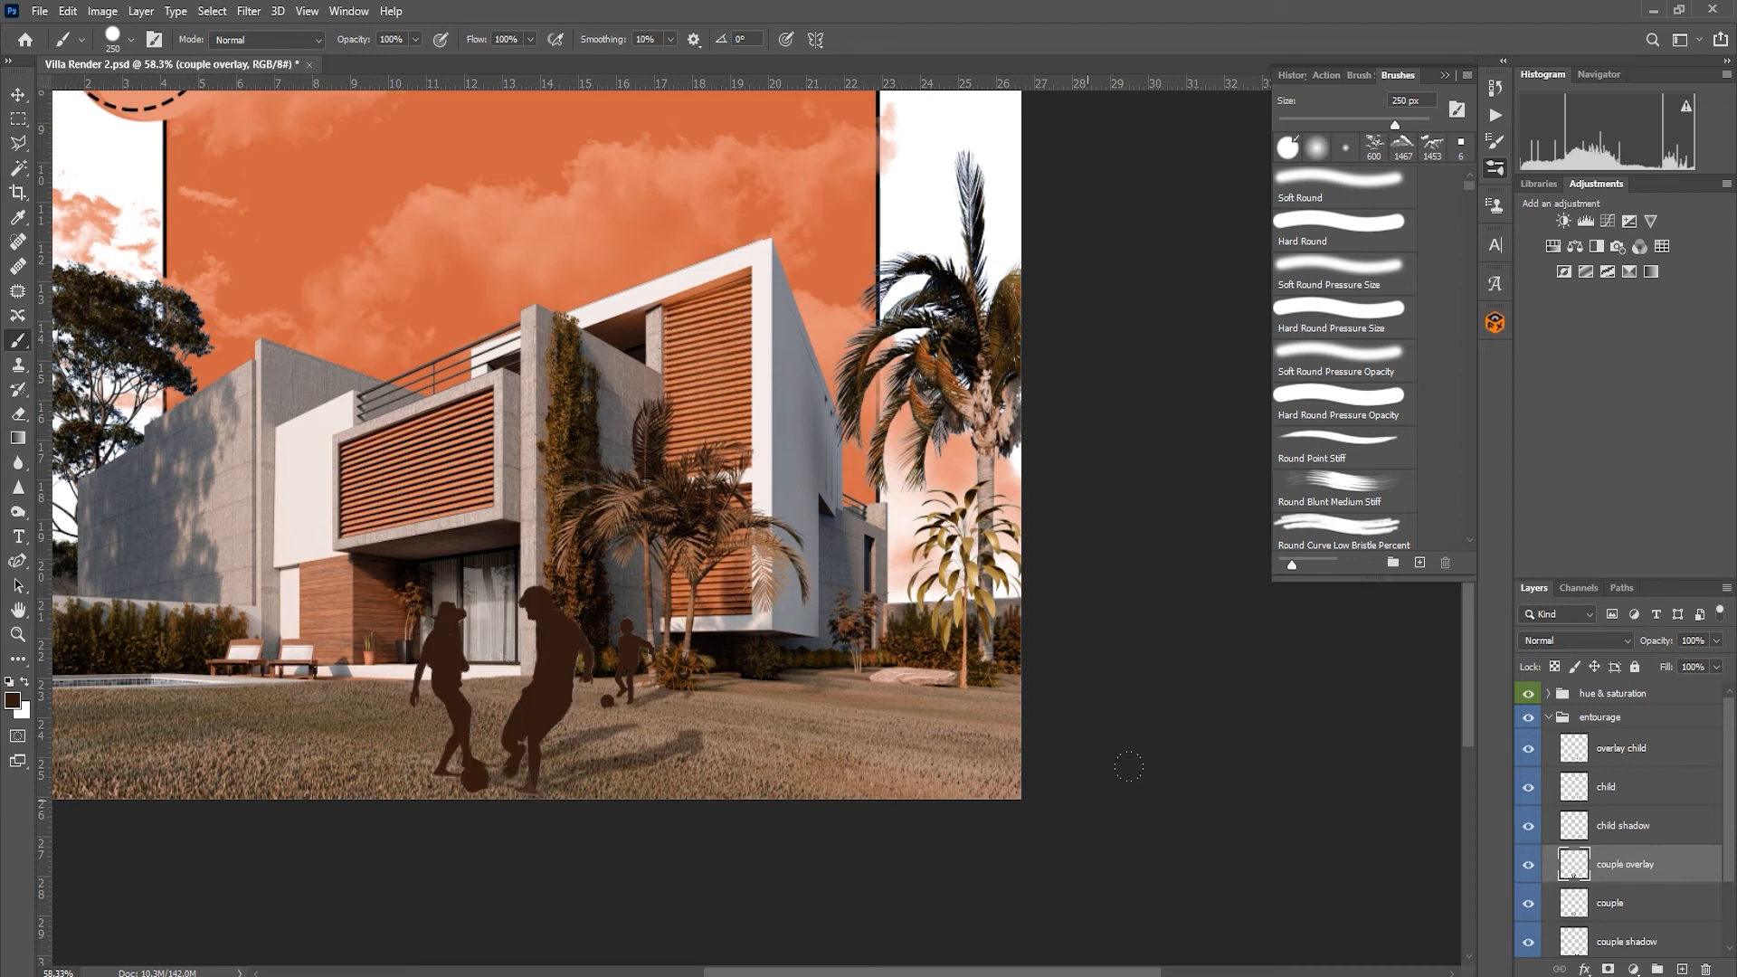
Step: Load the couple shadow's outline and paint it dark brown on the couple overlay layer, then deselect
{"action": "left_click", "coordinate": [1628, 941]}
{"action": "left_click", "coordinate": [1626, 945], "text": "ctrl"}
{"action": "left_click", "coordinate": [1577, 941], "text": "ctrl"}
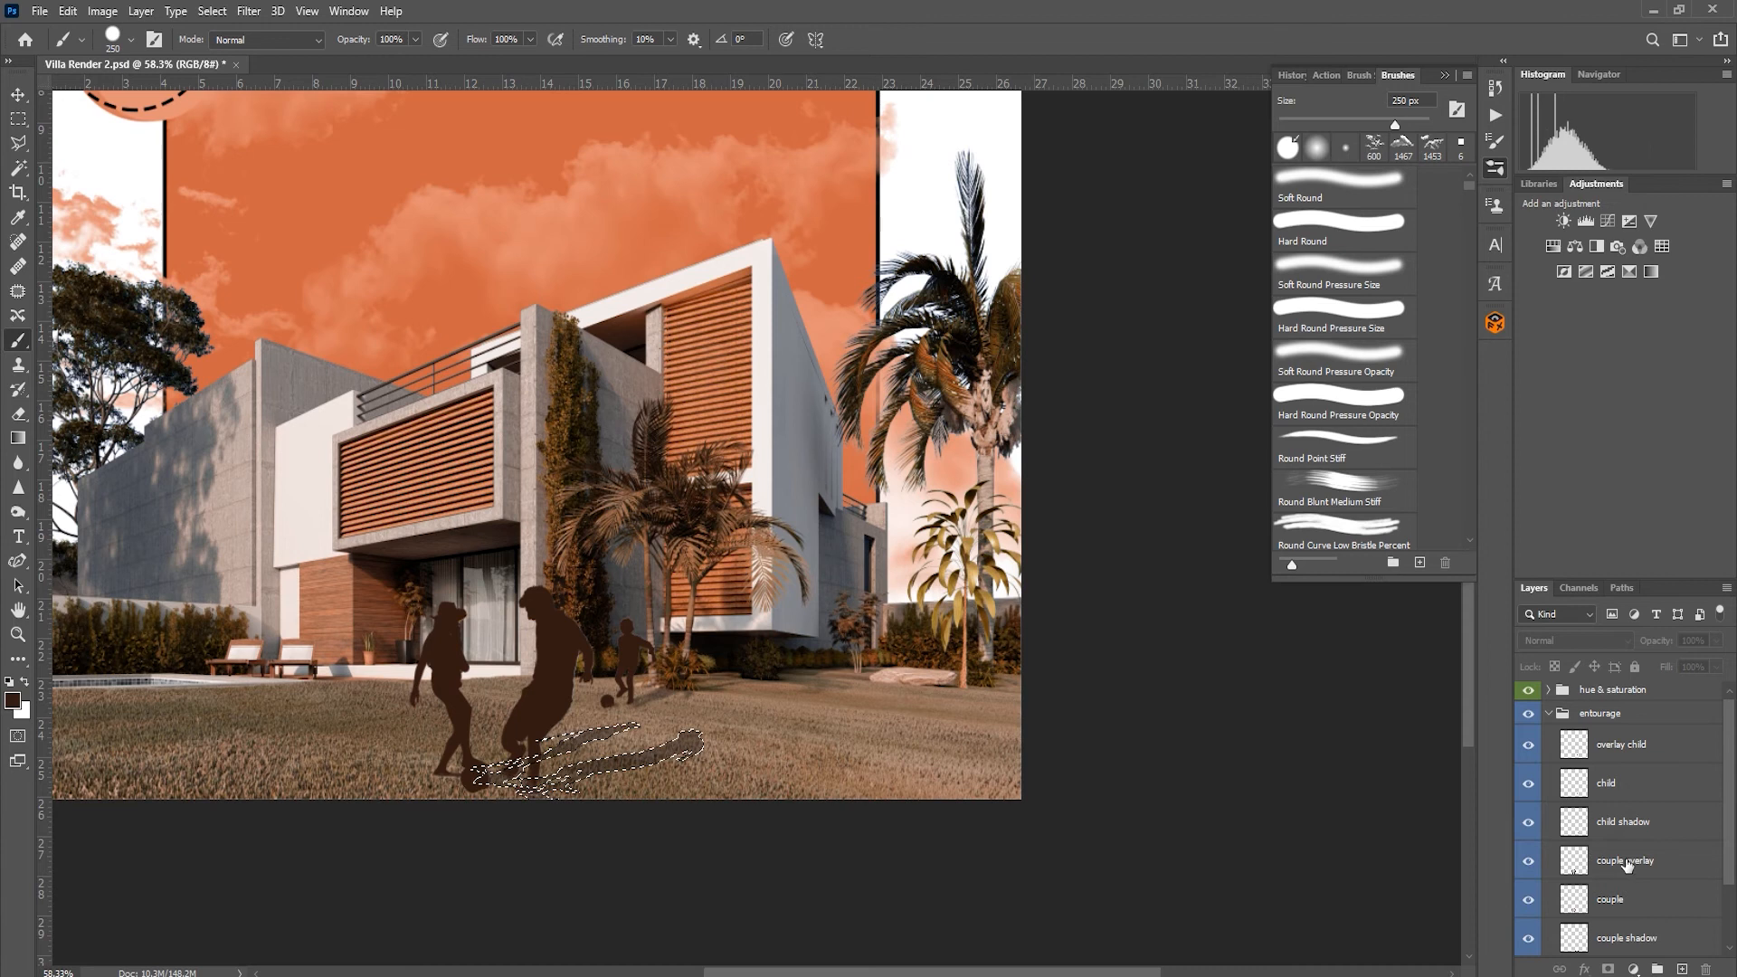
{"action": "left_click", "coordinate": [1630, 861]}
{"action": "left_click_drag", "start_coordinate": [746, 731], "coordinate": [723, 732]}
{"action": "left_click_drag", "start_coordinate": [452, 735], "coordinate": [796, 776]}
{"action": "key", "text": "ctrl+d"}
Step: Fill the outlines of the child and the child shadow with dark brown on the overlay child layer, and deselect
{"action": "left_click", "coordinate": [1635, 750]}
{"action": "left_click", "coordinate": [1575, 751], "text": "ctrl"}
{"action": "key", "text": "alt+BackSpace"}
{"action": "key", "text": "ctrl+d"}
{"action": "left_click", "coordinate": [1621, 834]}
{"action": "left_click", "coordinate": [1571, 829], "text": "ctrl"}
{"action": "left_click", "coordinate": [1621, 758]}
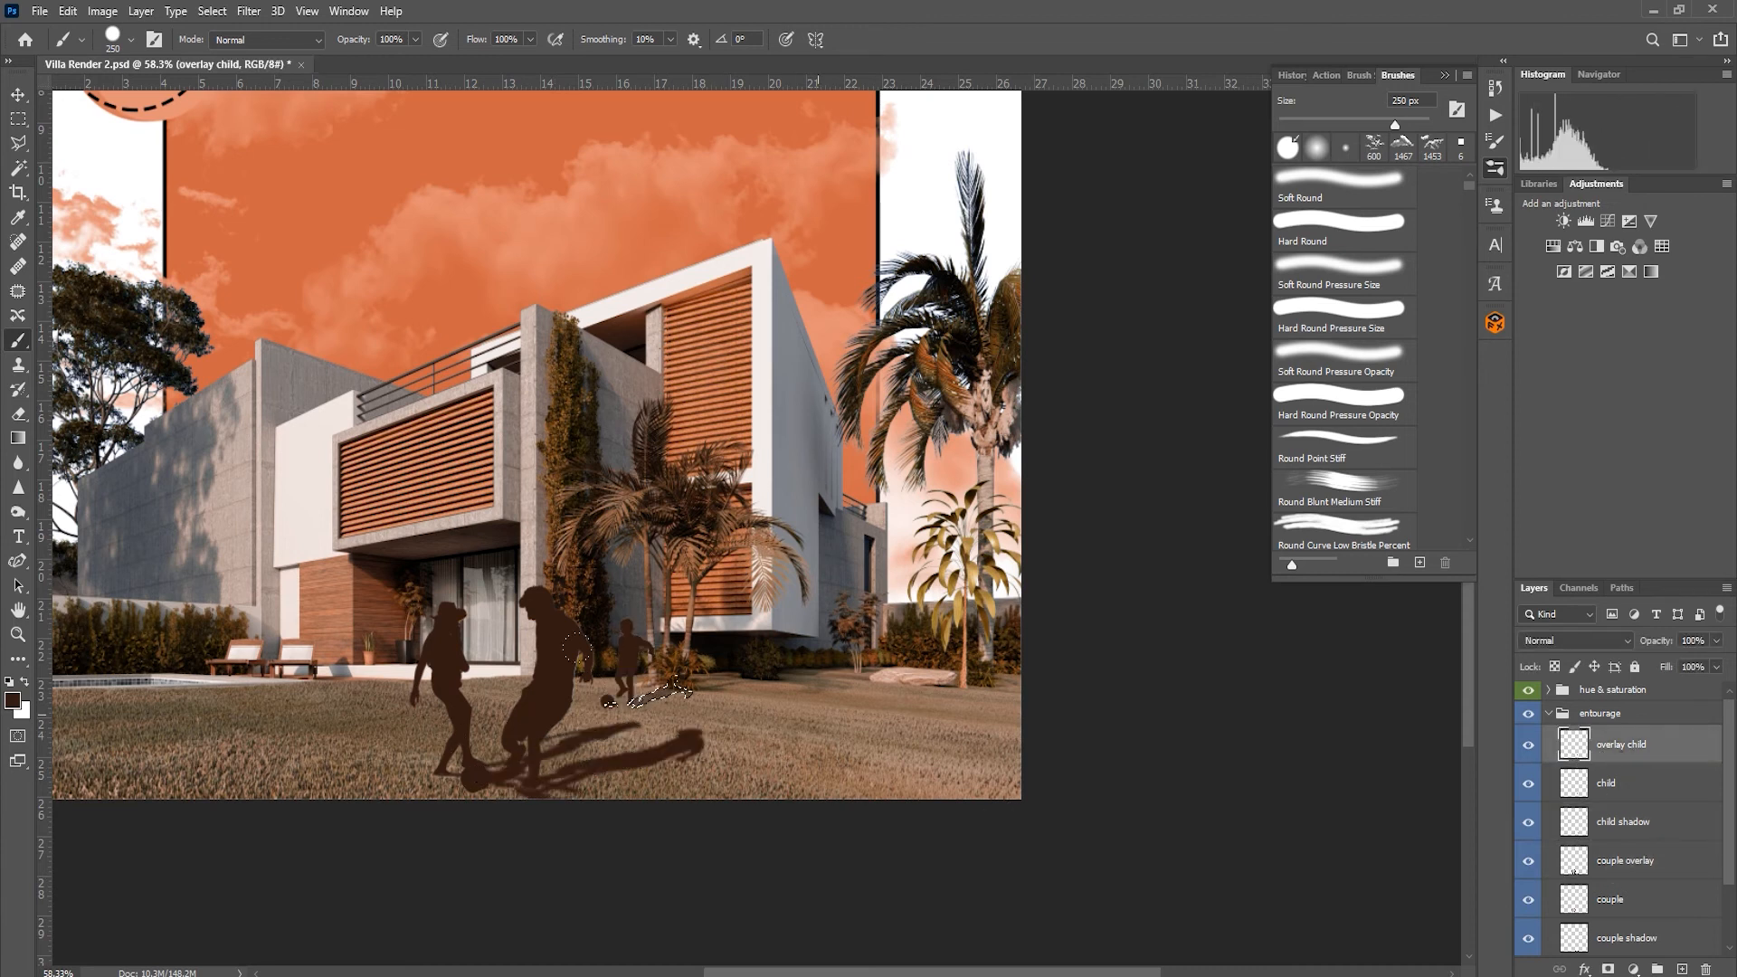
{"action": "key", "text": "alt+BackSpace"}
{"action": "key", "text": "ctrl+d"}
Step: Set the overlay child layer to Overlay blending at 30% opacity
{"action": "key", "text": "v"}
{"action": "left_click", "coordinate": [1575, 641]}
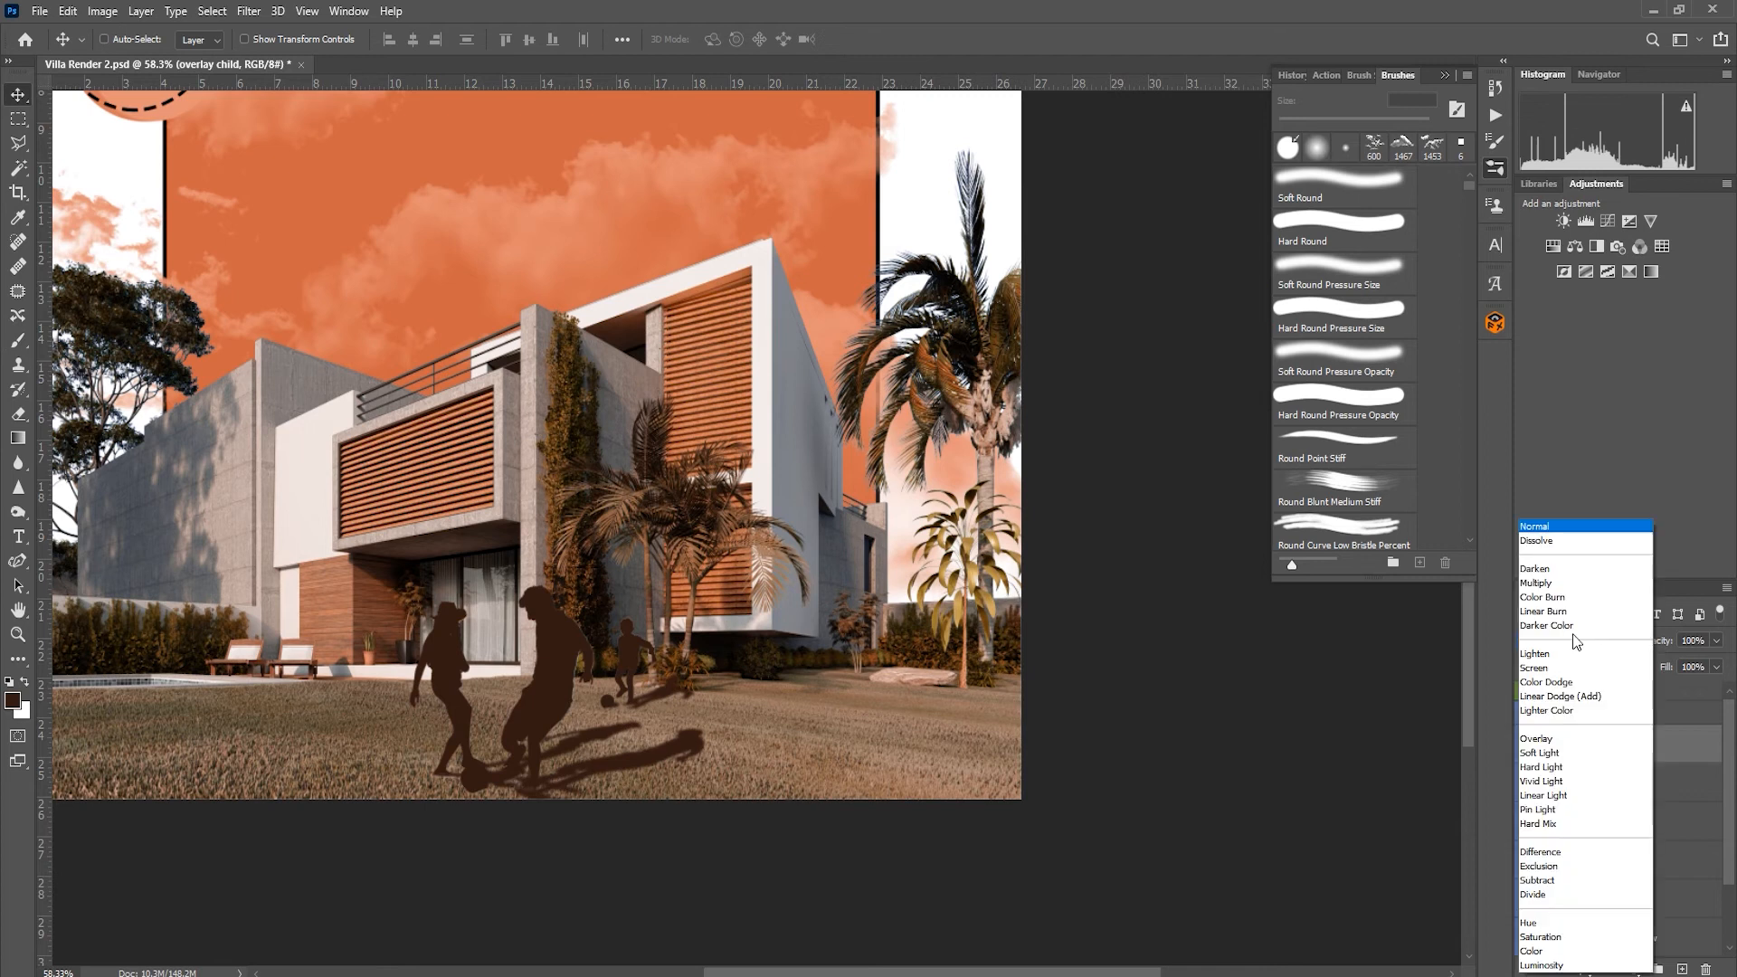
{"action": "left_click", "coordinate": [1557, 739]}
{"action": "left_click", "coordinate": [1716, 641]}
{"action": "left_click", "coordinate": [1655, 663]}
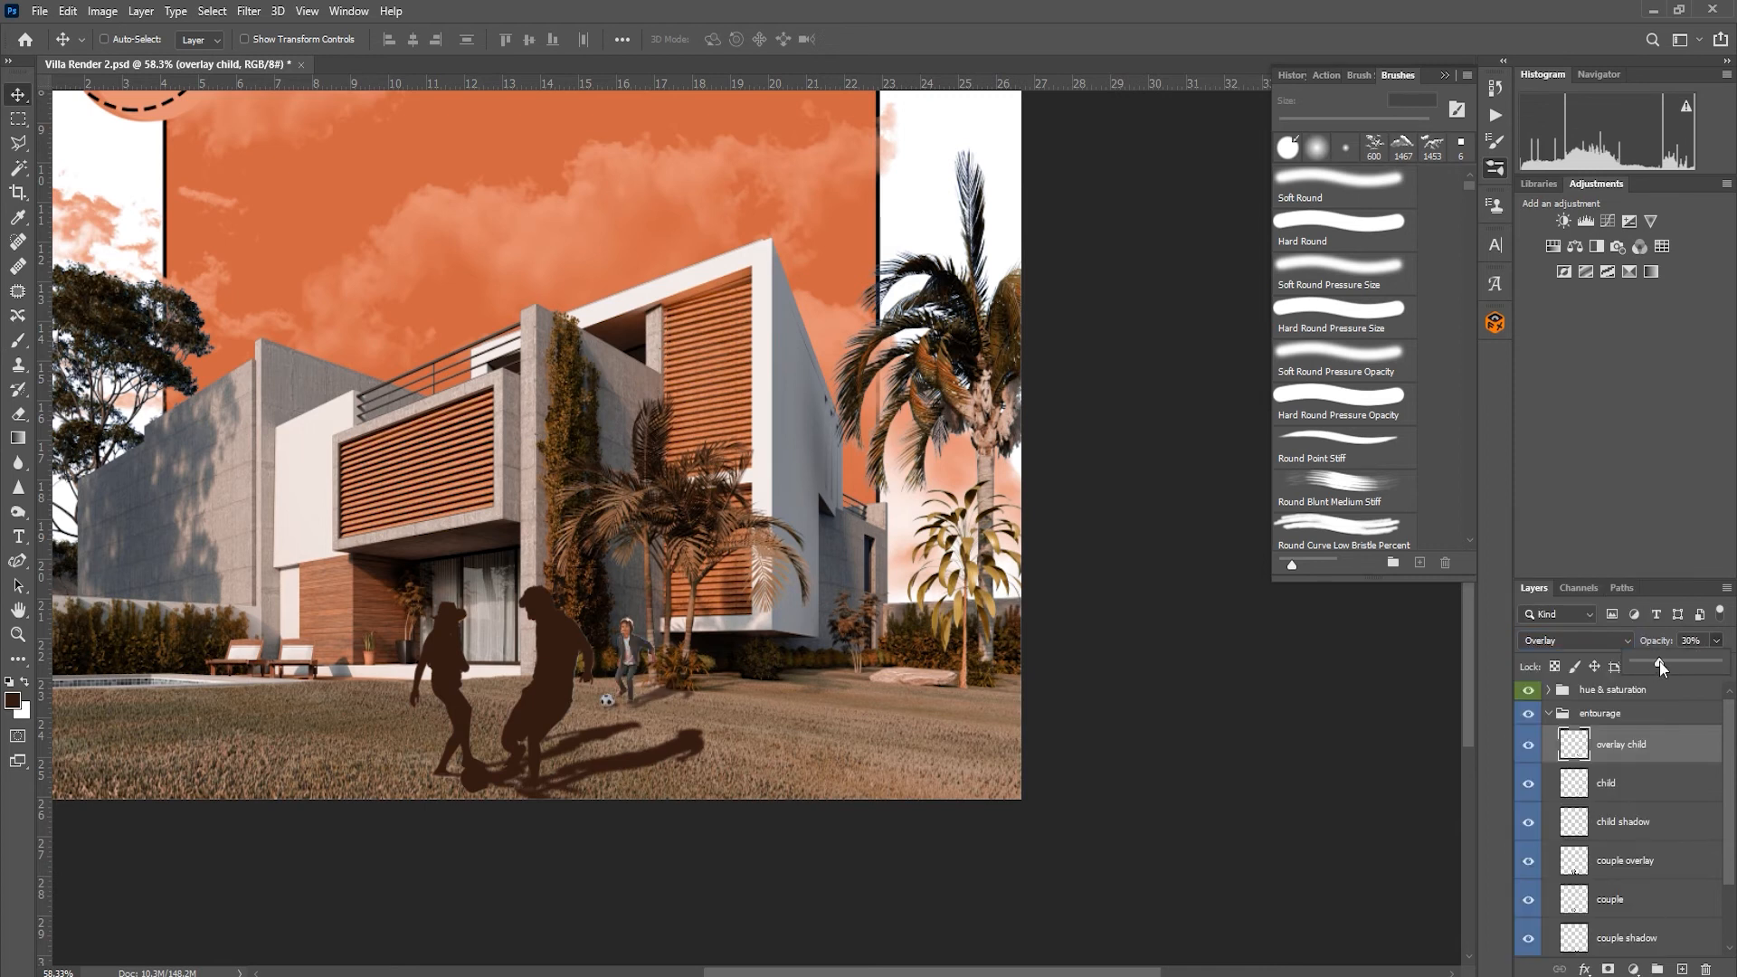
Step: Set the couple overlay layer to Overlay blending at 40% opacity
{"action": "left_click", "coordinate": [1629, 860]}
{"action": "left_click", "coordinate": [1576, 641]}
{"action": "left_click", "coordinate": [1557, 739]}
{"action": "left_click", "coordinate": [1715, 640]}
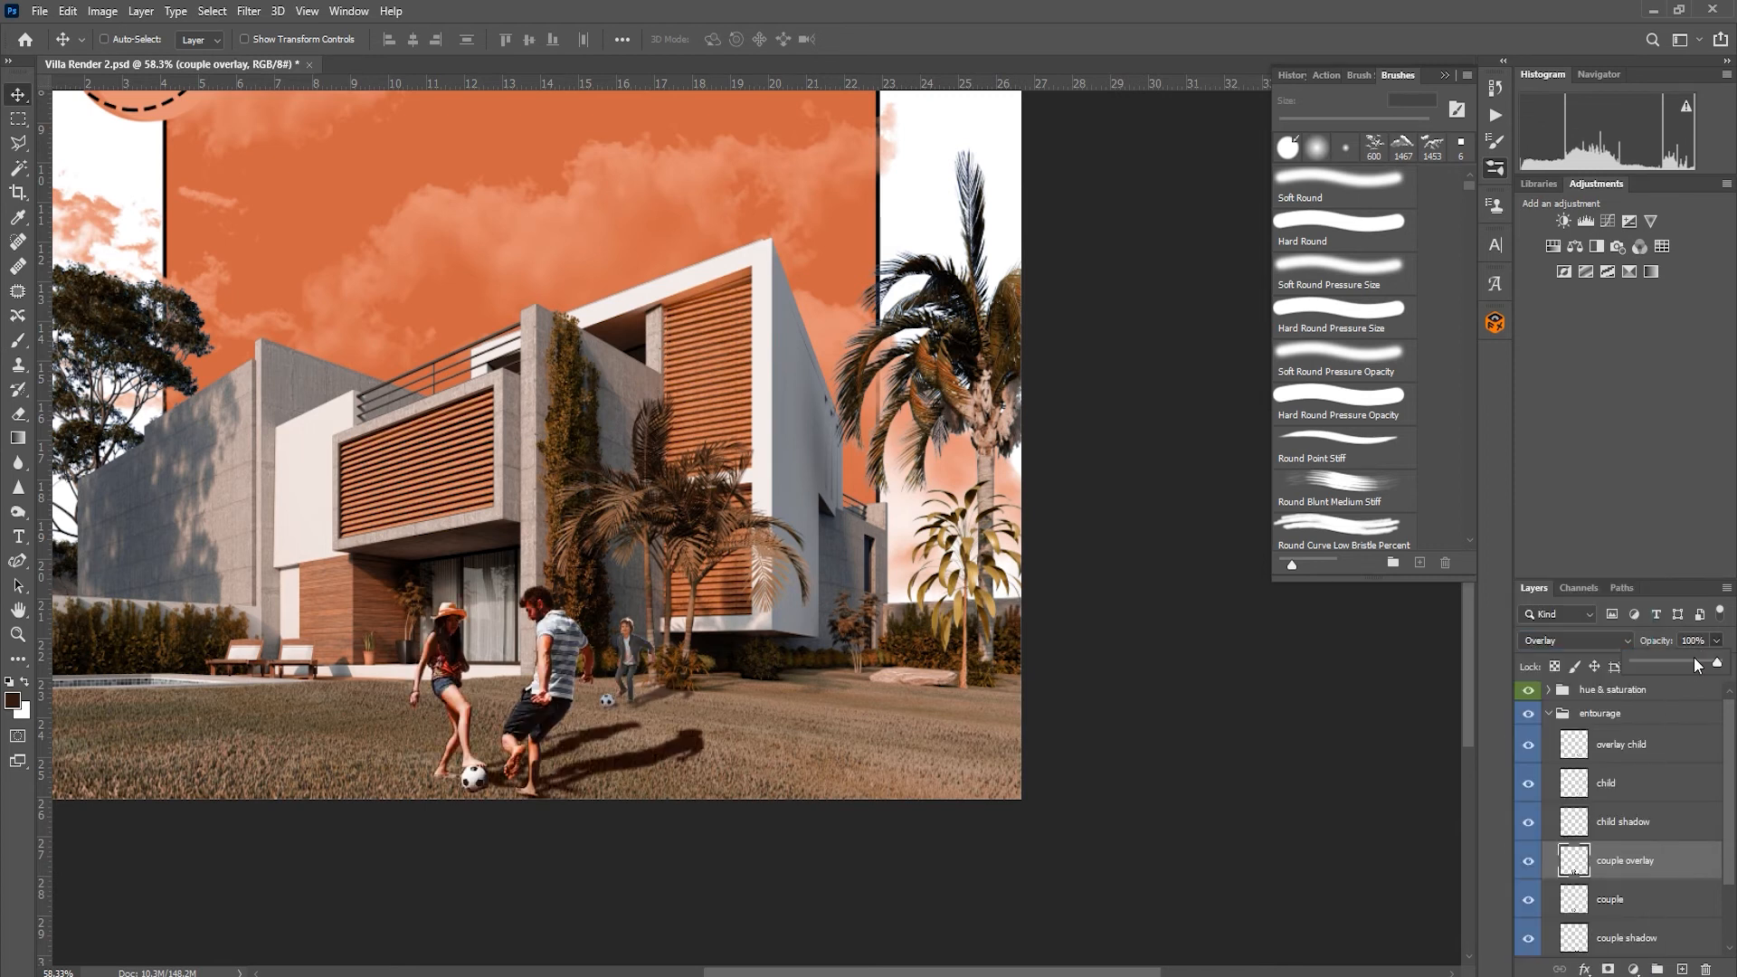
{"action": "left_click", "coordinate": [1659, 664]}
{"action": "key", "text": "ctrl+0"}
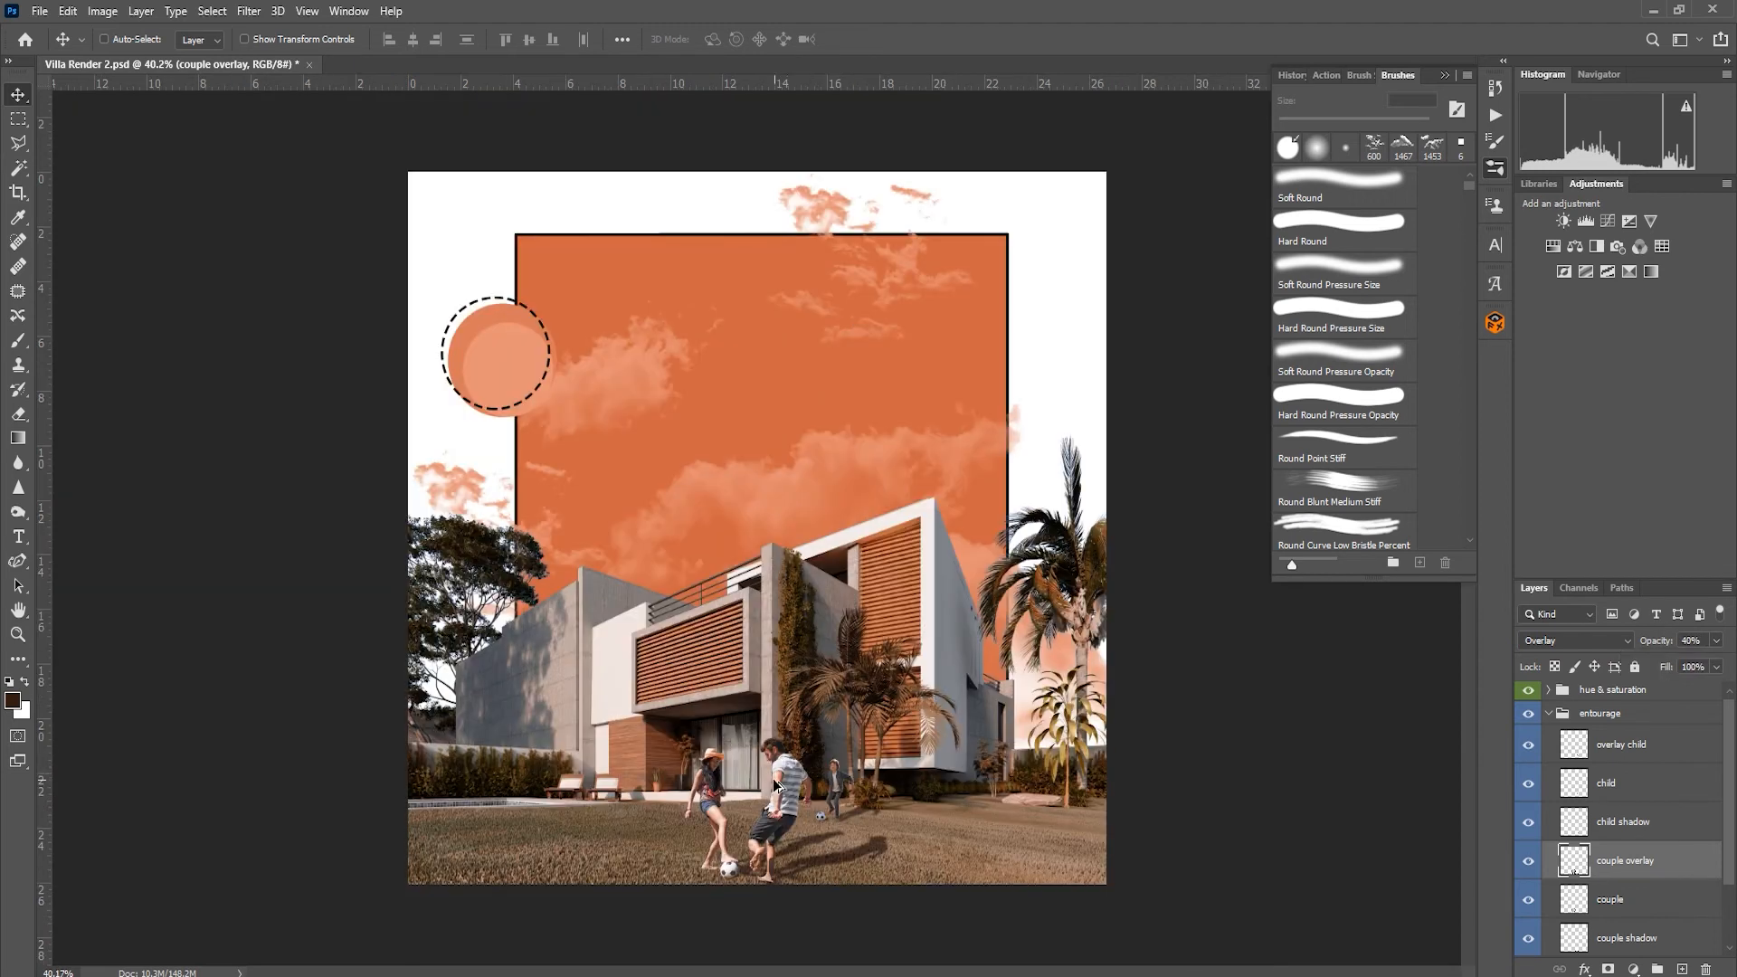
Step: Scale the couple, couple overlay and couple shadow layers up slightly together and shift them a little to the left
{"action": "left_click", "coordinate": [1631, 938], "text": "shift"}
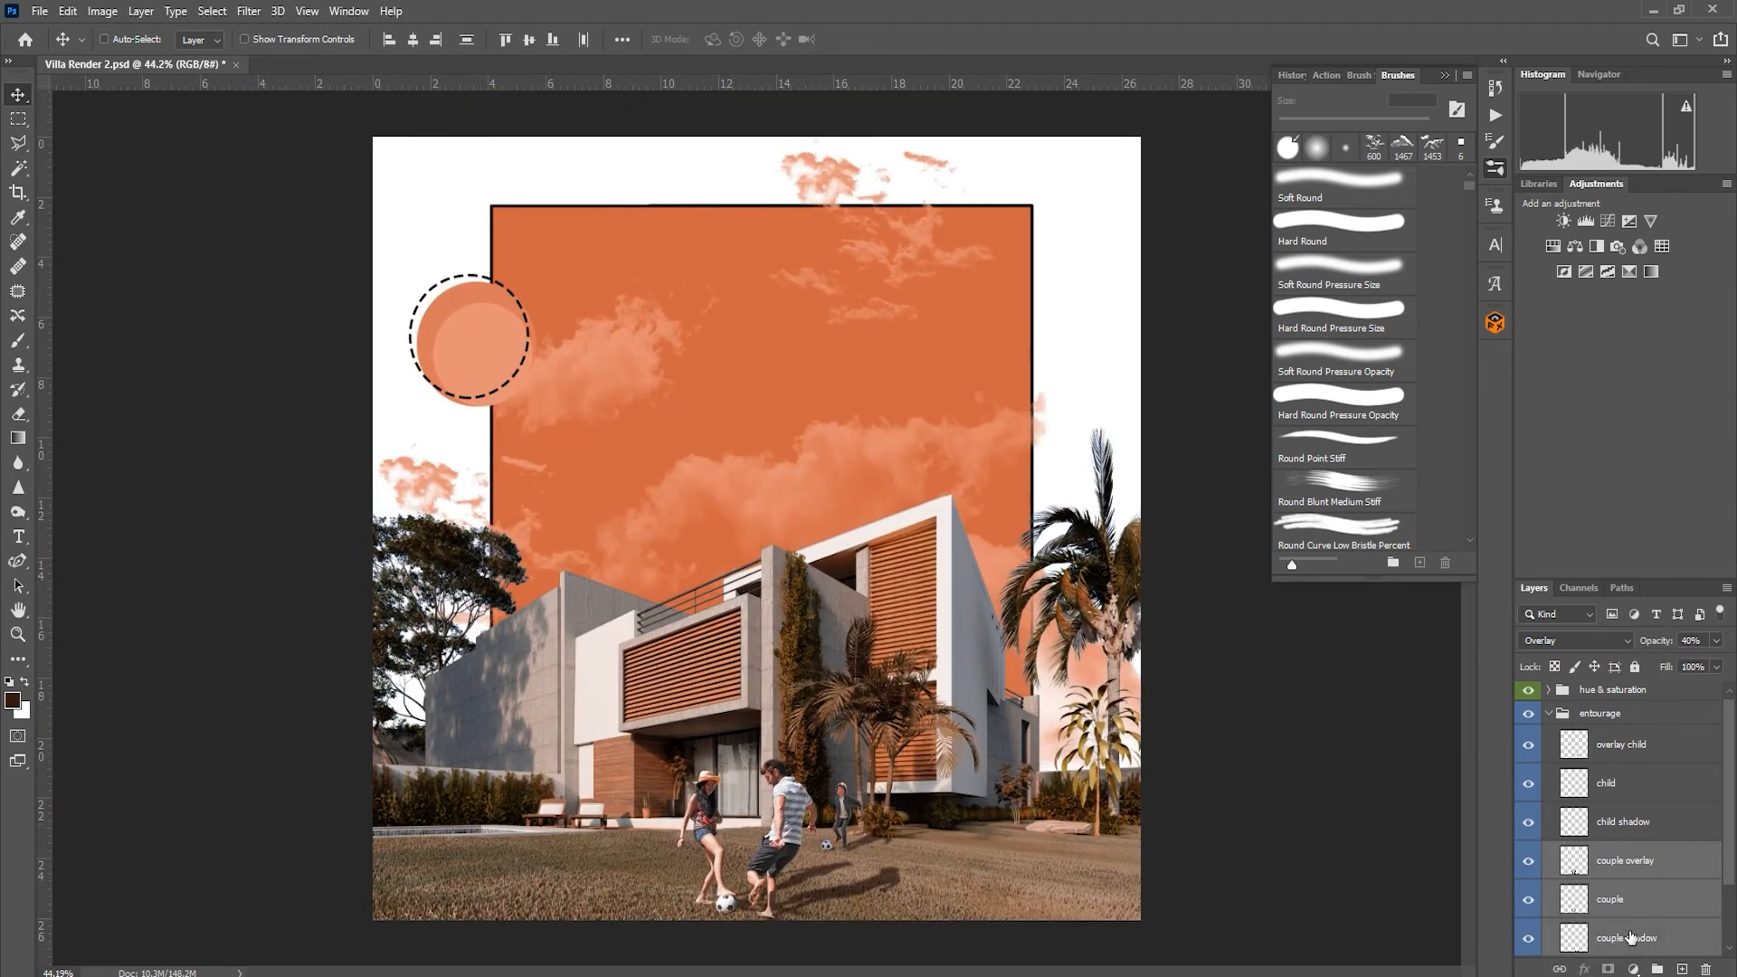
{"action": "key", "text": "ctrl+t"}
{"action": "left_click_drag", "start_coordinate": [902, 752], "coordinate": [920, 739]}
{"action": "left_click_drag", "start_coordinate": [817, 779], "coordinate": [801, 780]}
{"action": "key", "text": "Return"}
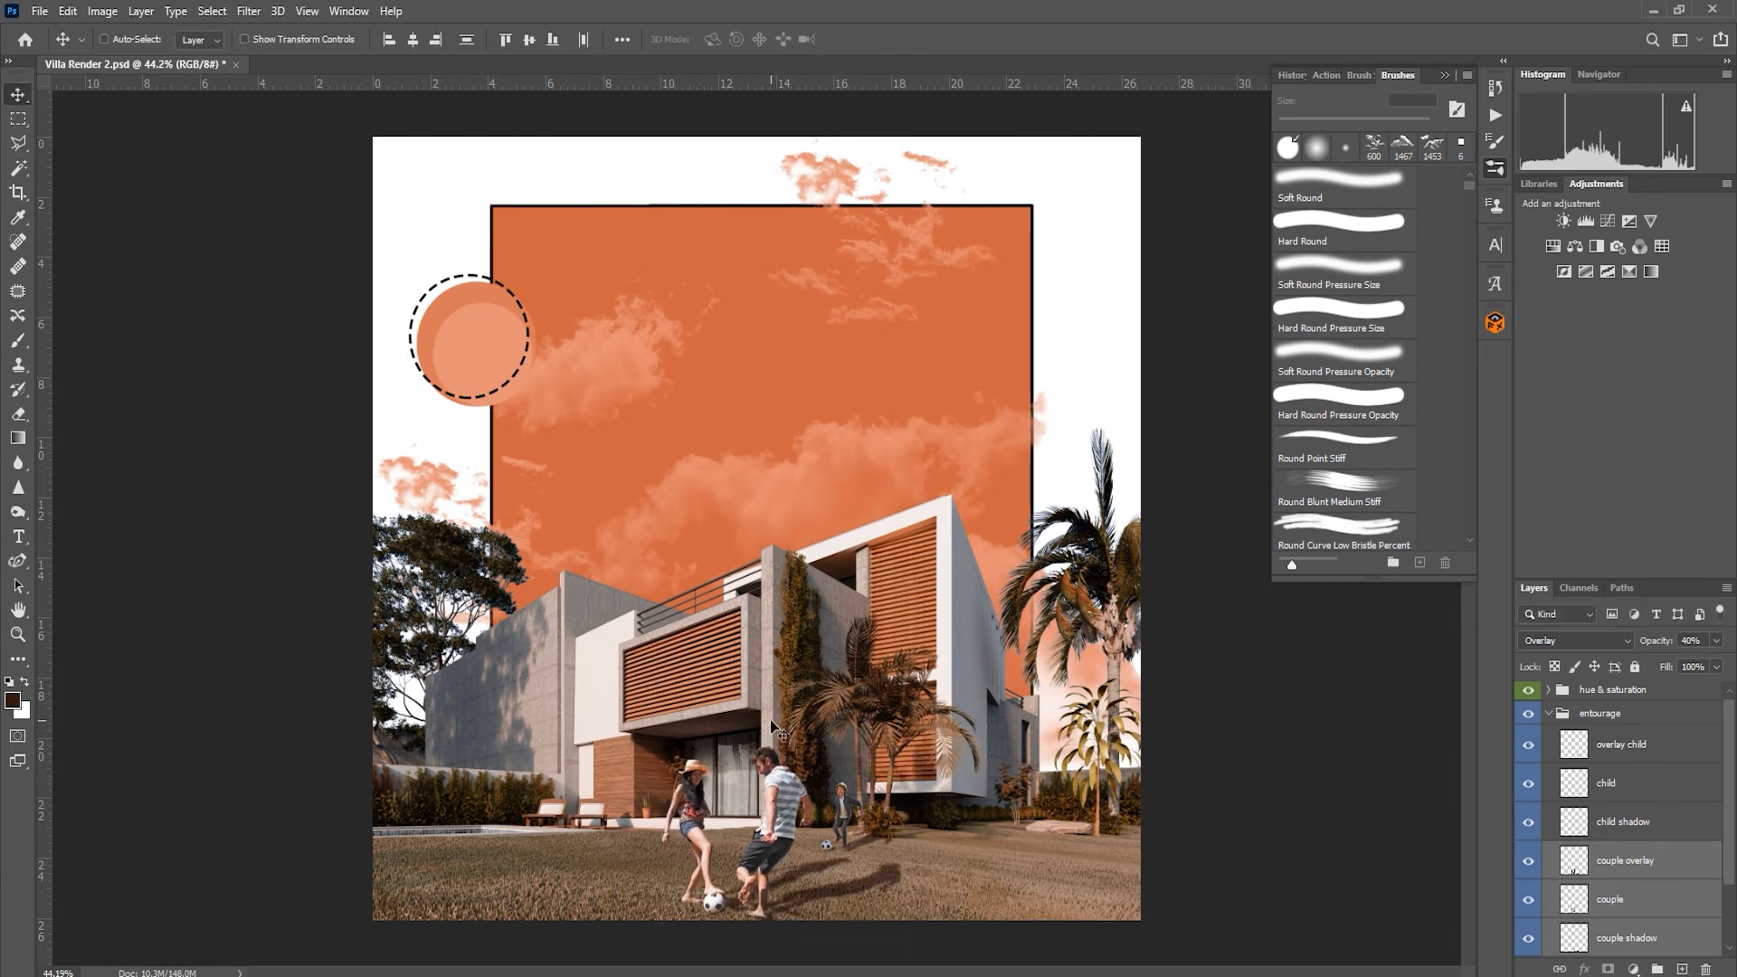
Step: Save the document
{"action": "scroll", "coordinate": [736, 742], "scroll_direction": "down", "scroll_amount": 2}
{"action": "left_click", "coordinate": [39, 10]}
{"action": "left_click", "coordinate": [63, 226]}
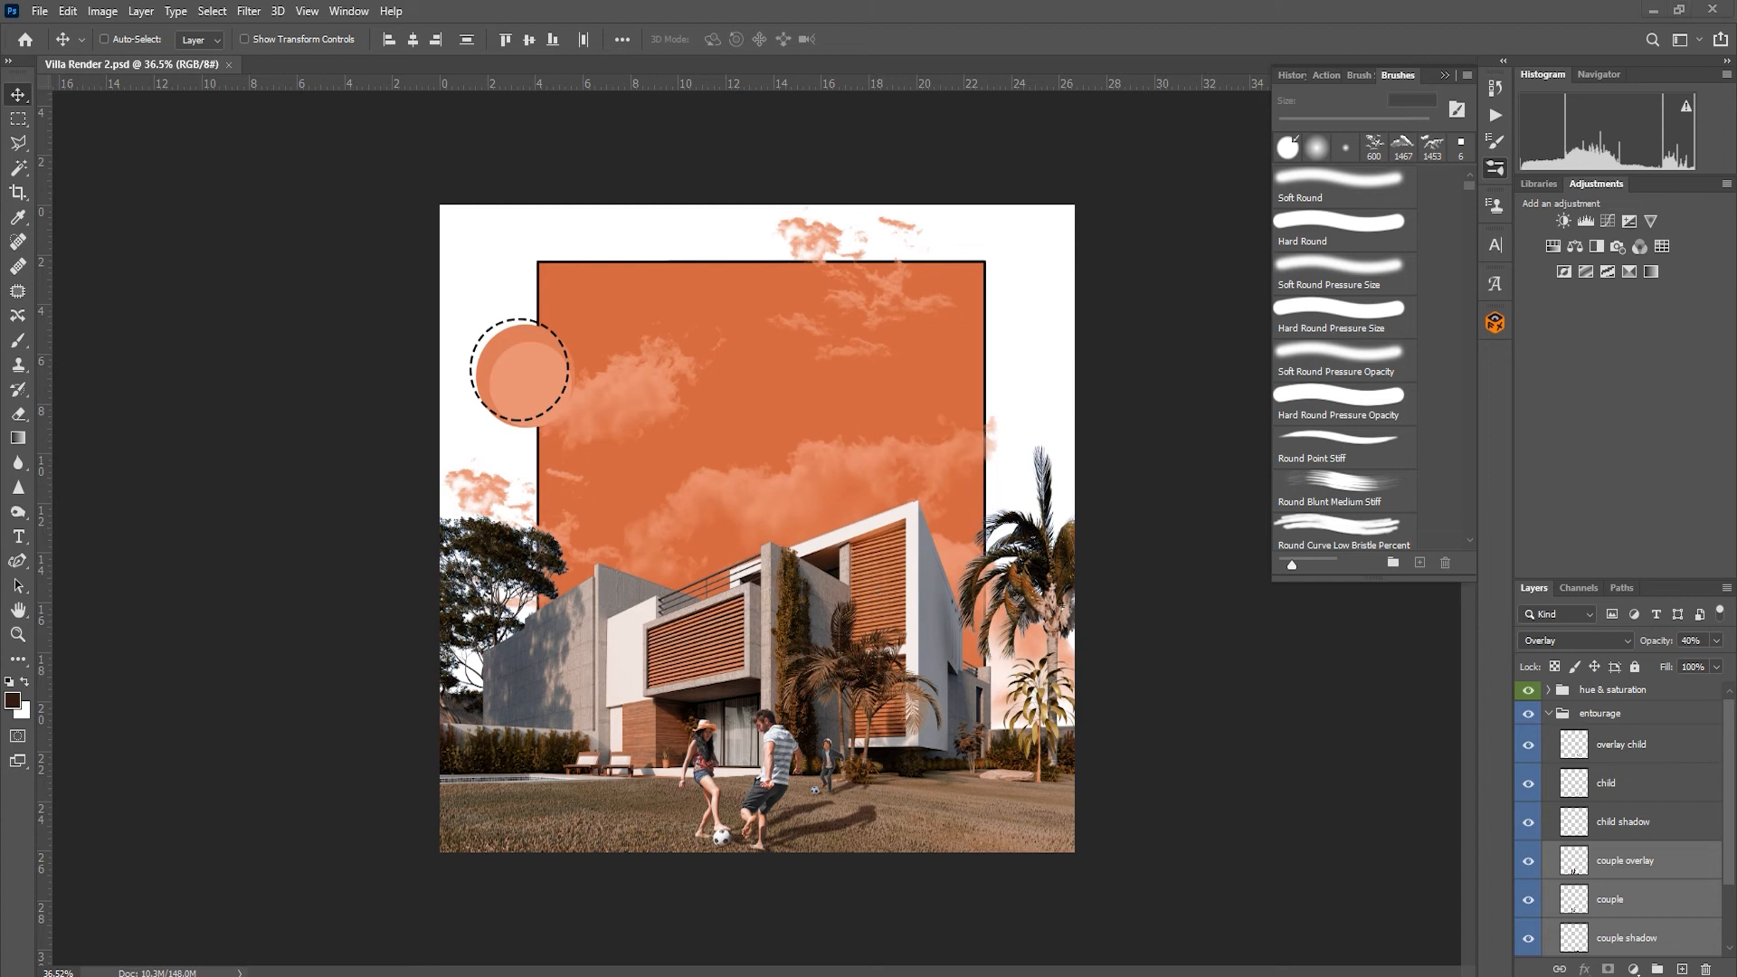
{"action": "left_click", "coordinate": [1645, 947]}
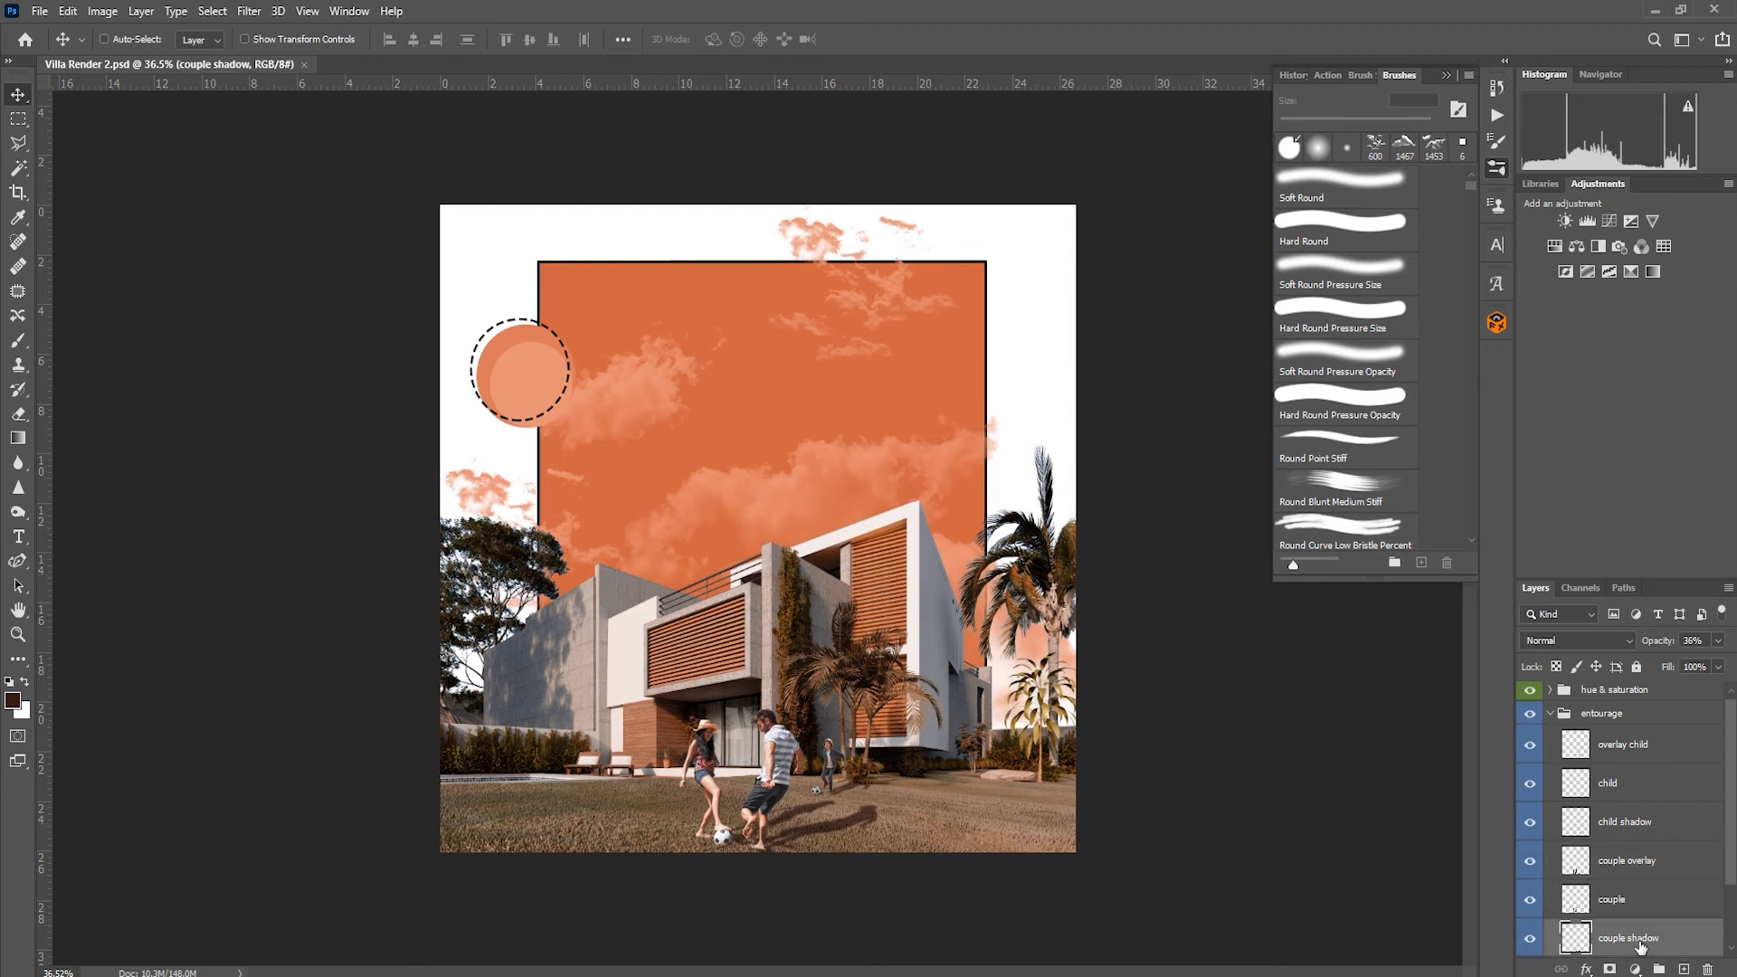
{"action": "left_click", "coordinate": [1635, 745], "text": "shift"}
{"action": "left_click_drag", "start_coordinate": [1636, 741], "coordinate": [1641, 705]}
{"action": "key", "text": "ctrl+e"}
{"action": "left_click", "coordinate": [1550, 756]}
{"action": "double_click", "coordinate": [1610, 729]}
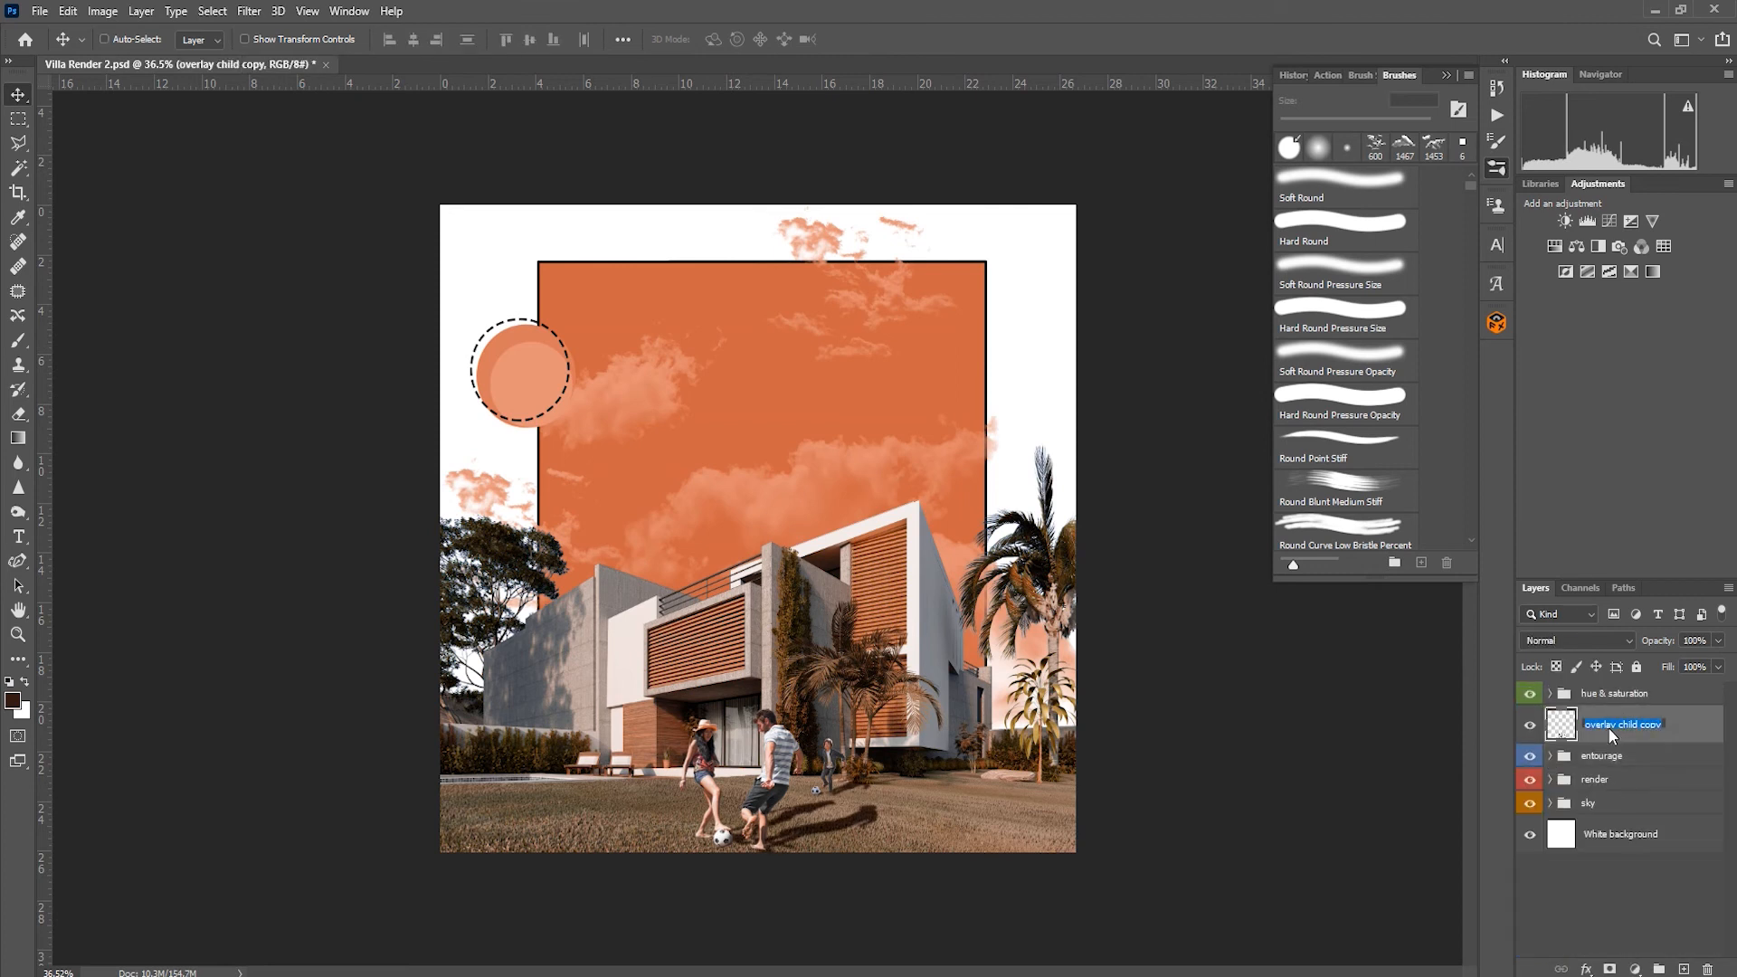
{"action": "type", "text": "entourag"}
{"action": "key", "text": "Return"}
{"action": "key", "text": "ctrl+z"}
{"action": "key", "text": "ctrl+z"}
{"action": "key", "text": "ctrl+z"}
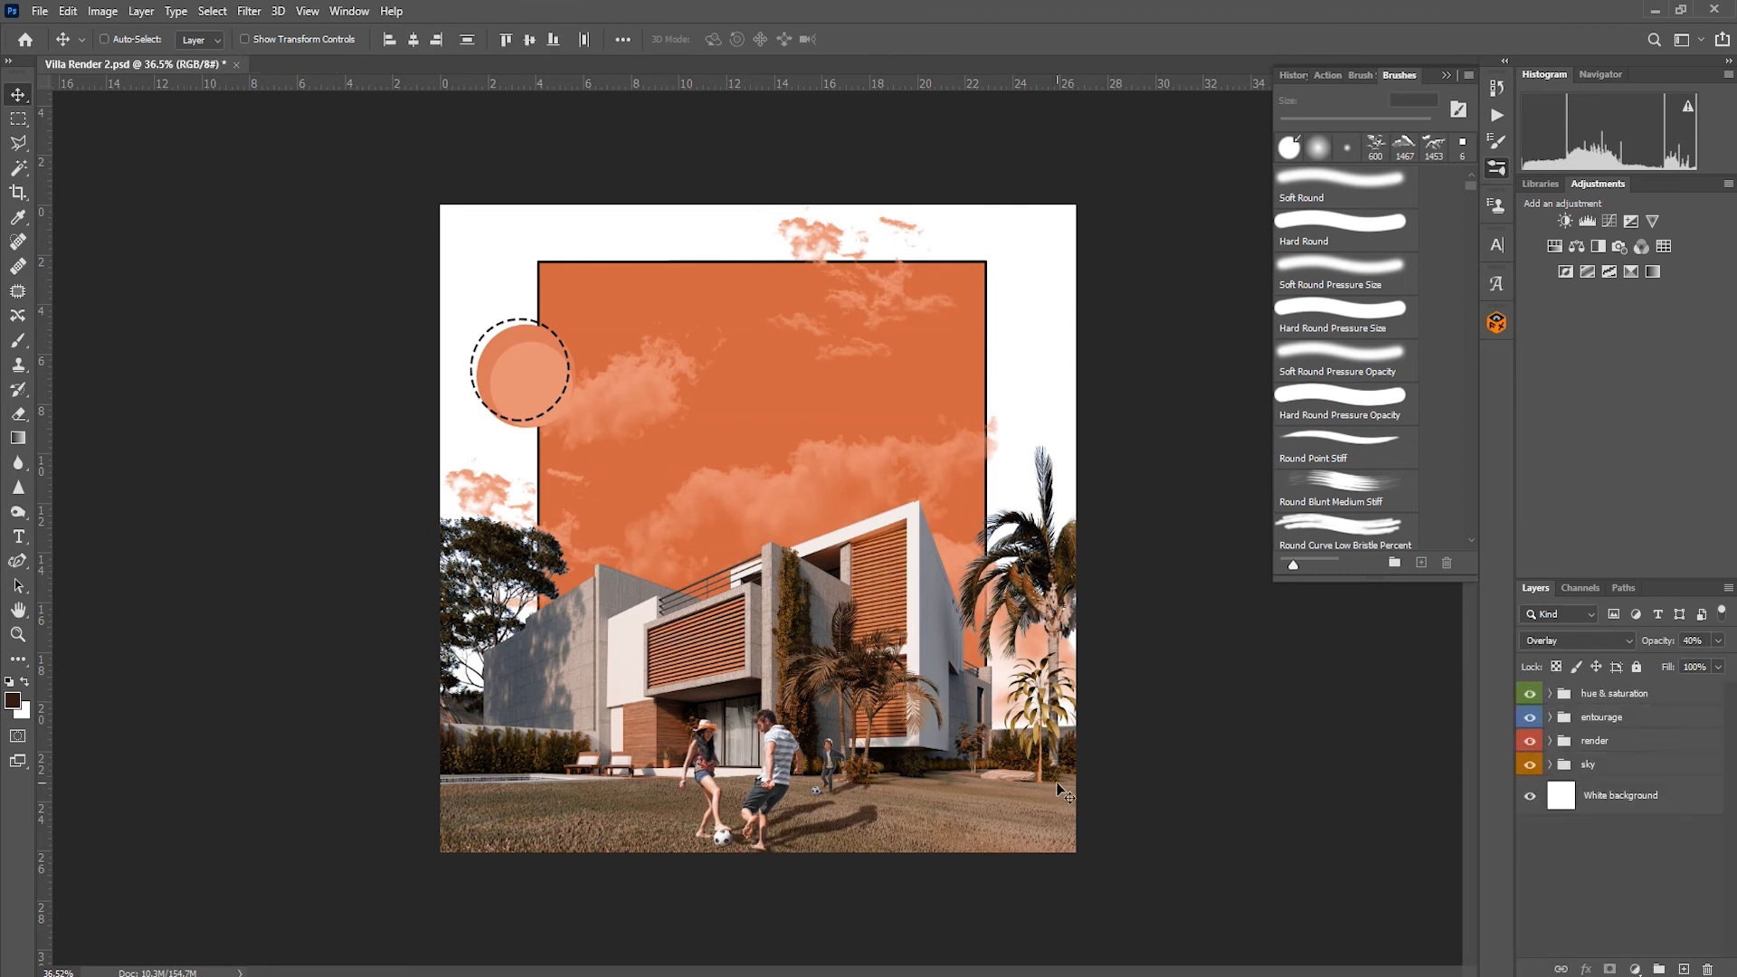
Step: Expand the entourage group and toggle the couple overlay layer's visibility to compare the couple with and without it
{"action": "left_click", "coordinate": [1550, 718]}
{"action": "scroll", "coordinate": [1634, 872], "scroll_direction": "down", "scroll_amount": 1}
{"action": "left_click", "coordinate": [1634, 889]}
{"action": "left_click", "coordinate": [1637, 827]}
{"action": "left_click", "coordinate": [1531, 819]}
{"action": "left_click", "coordinate": [1530, 818]}
Step: Fade the far end of the couple shadow using a 700 px eraser with 0% hardness
{"action": "left_click", "coordinate": [1621, 859]}
{"action": "left_click", "coordinate": [1636, 900]}
{"action": "scroll", "coordinate": [861, 748], "scroll_direction": "up", "scroll_amount": 5}
{"action": "key", "text": "e"}
{"action": "right_click", "coordinate": [929, 716]}
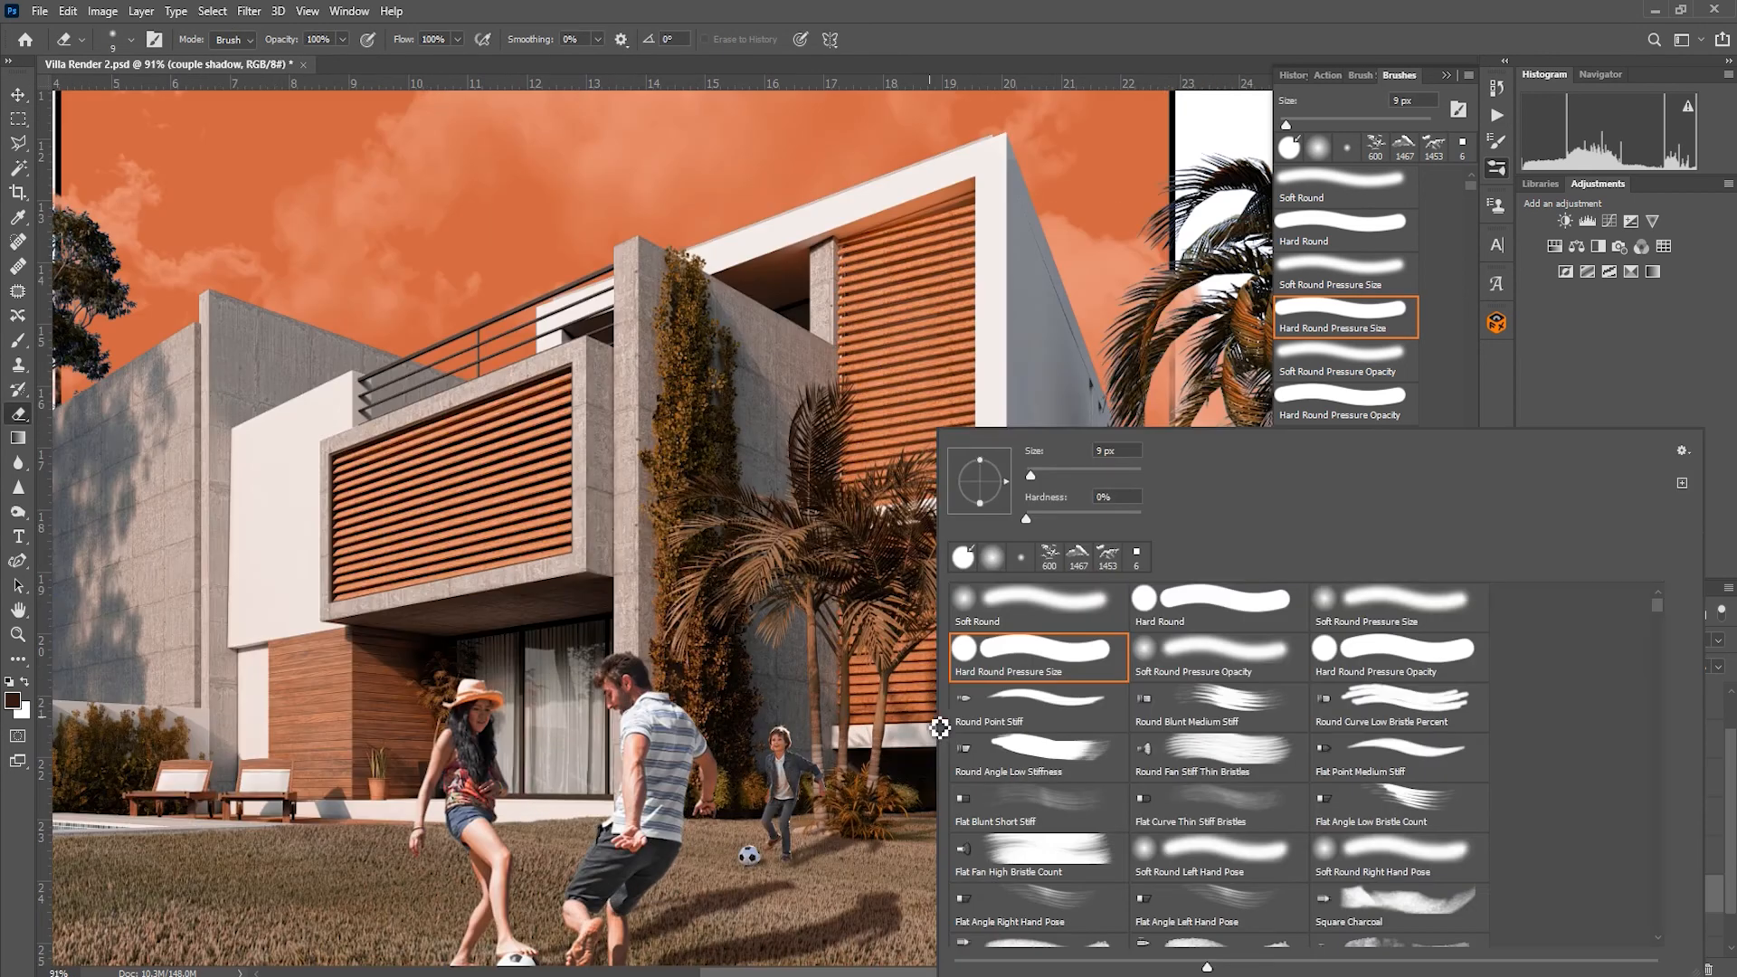
{"action": "type", "text": "500"}
{"action": "key", "text": "Return"}
{"action": "scroll", "coordinate": [960, 685], "scroll_direction": "down", "scroll_amount": 3}
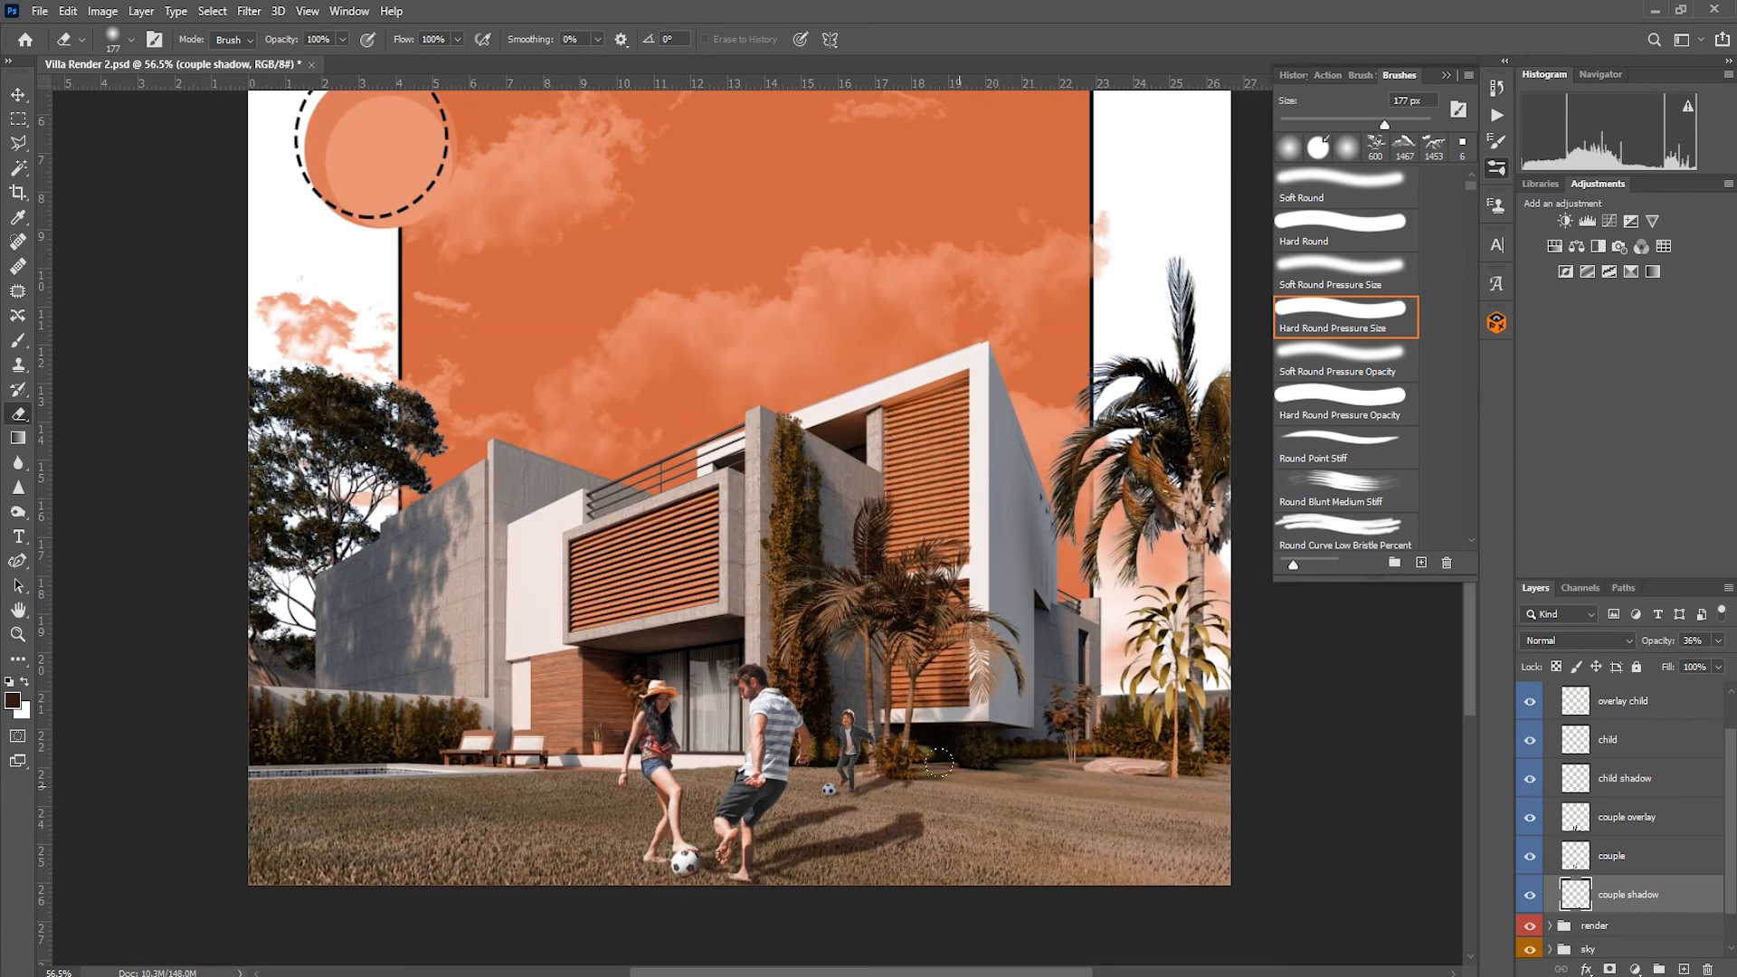
Step: Fade the far ends of the shadows on the couple overlay and overlay child layers with the 700 px soft eraser
{"action": "left_click", "coordinate": [1636, 818]}
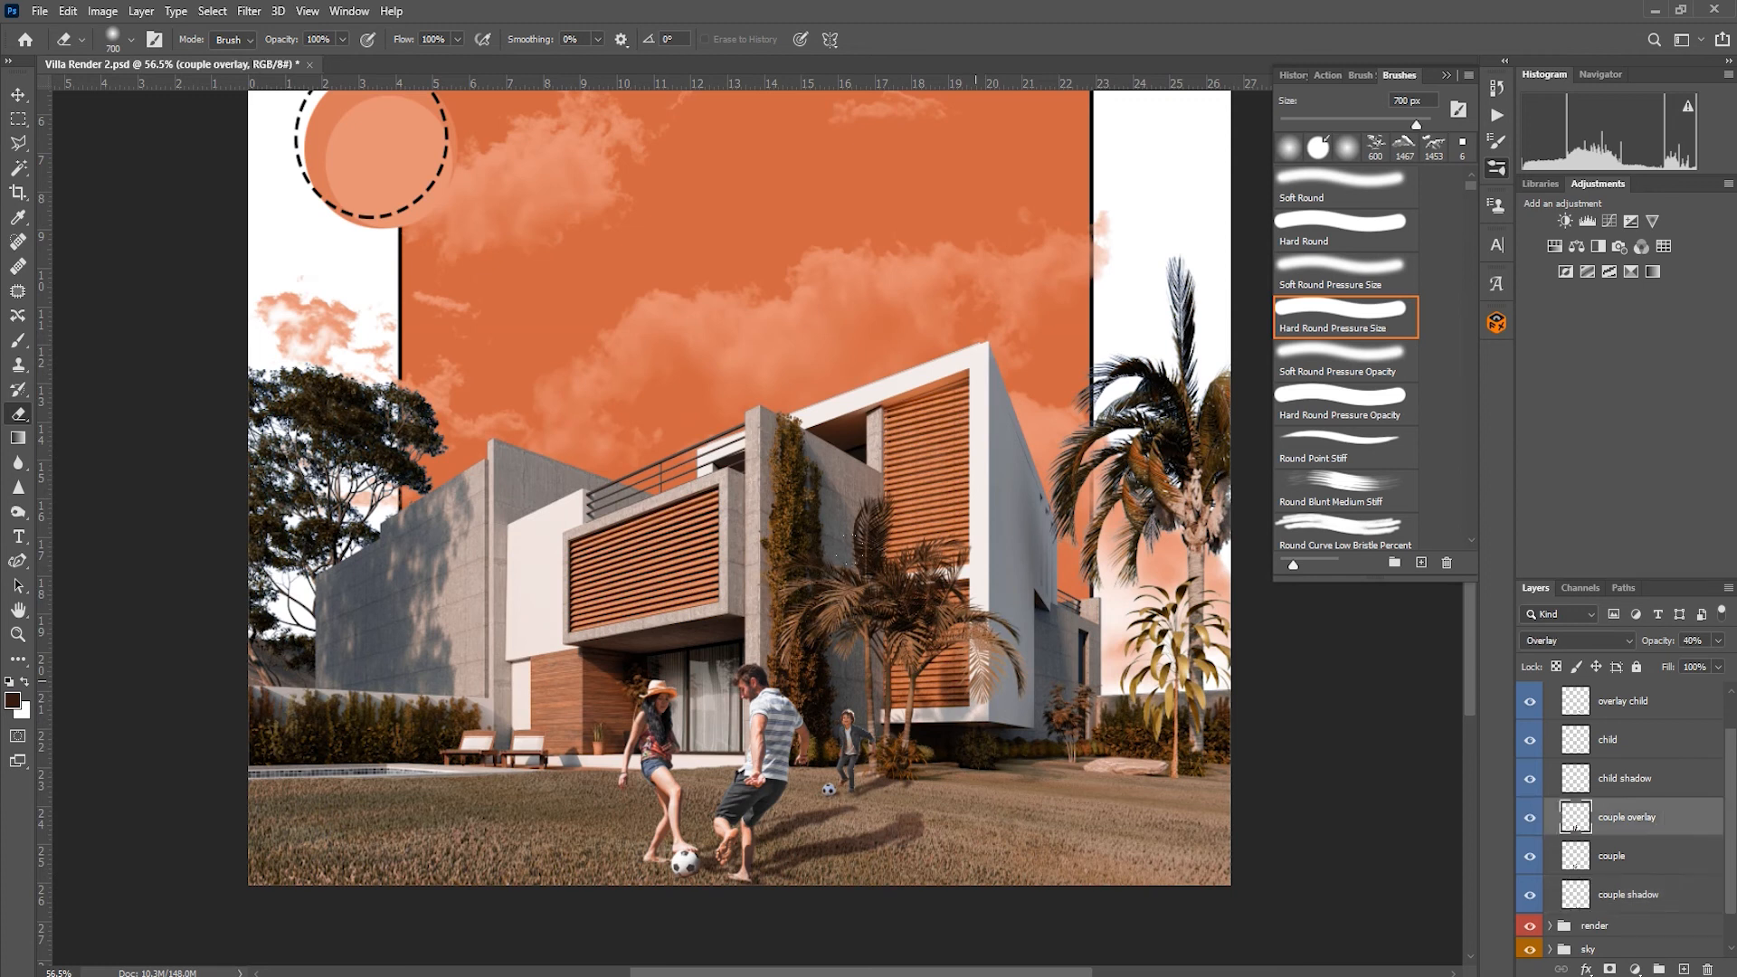
{"action": "left_click", "coordinate": [1606, 776]}
{"action": "left_click", "coordinate": [1640, 705]}
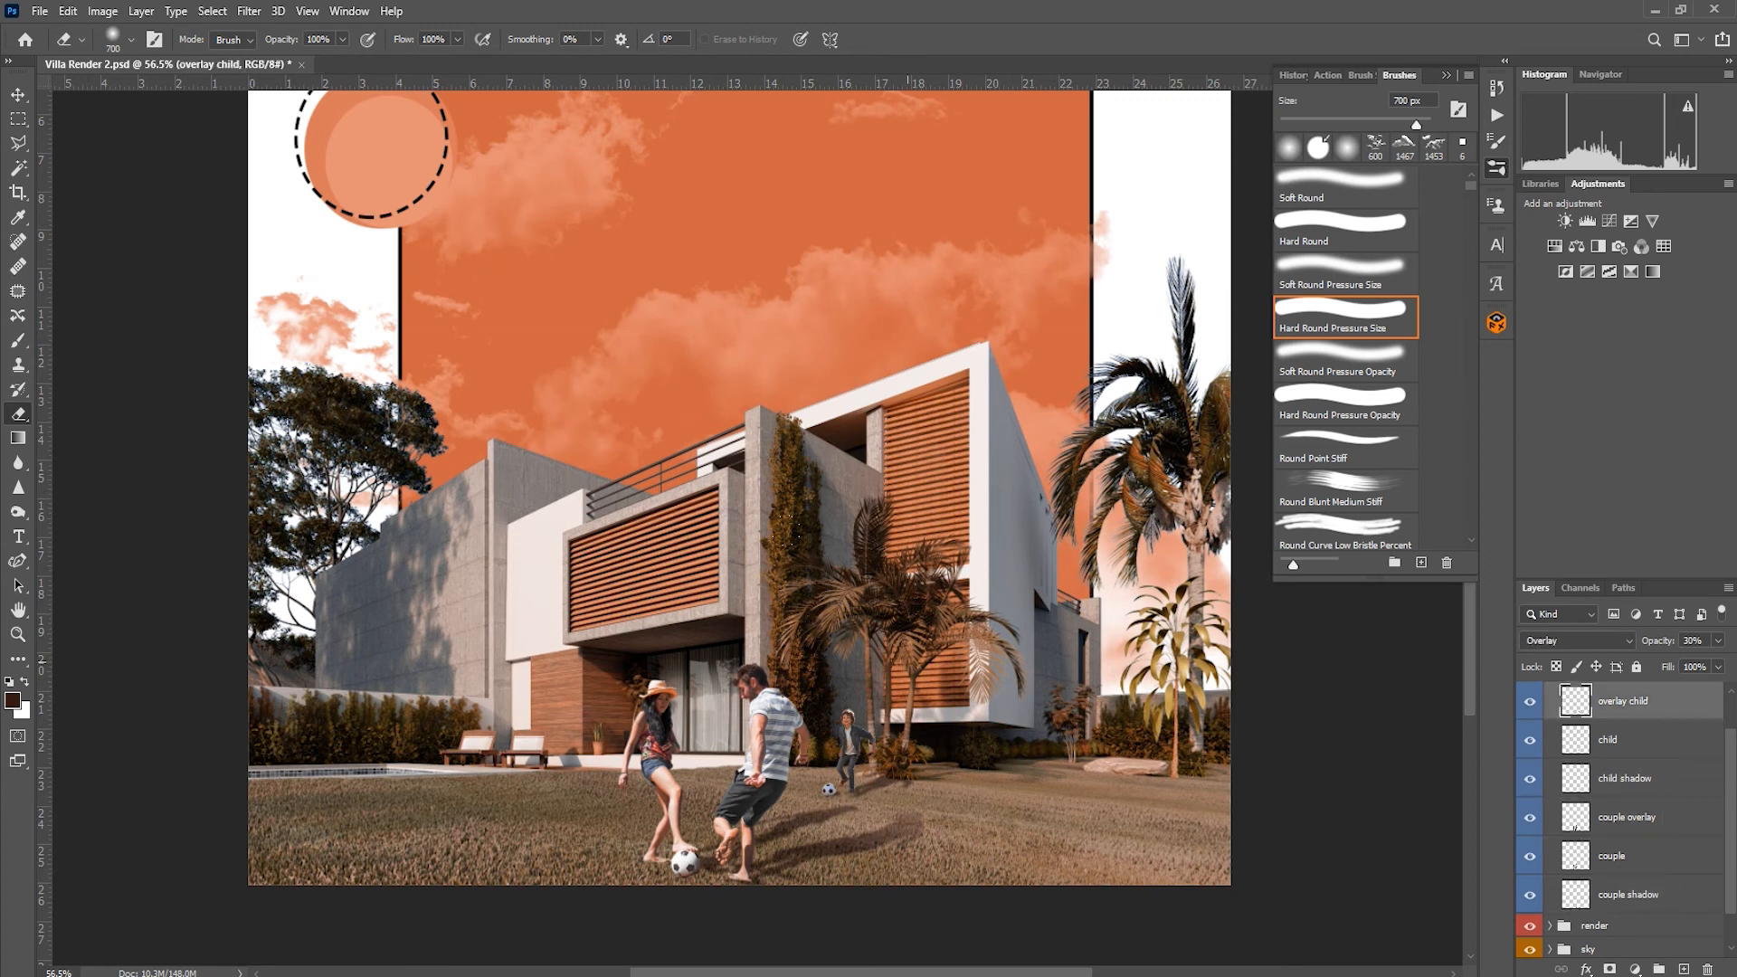
{"action": "left_click", "coordinate": [1664, 828]}
Step: Lower the couple shadow layer's opacity to 27%
{"action": "left_click", "coordinate": [1637, 894]}
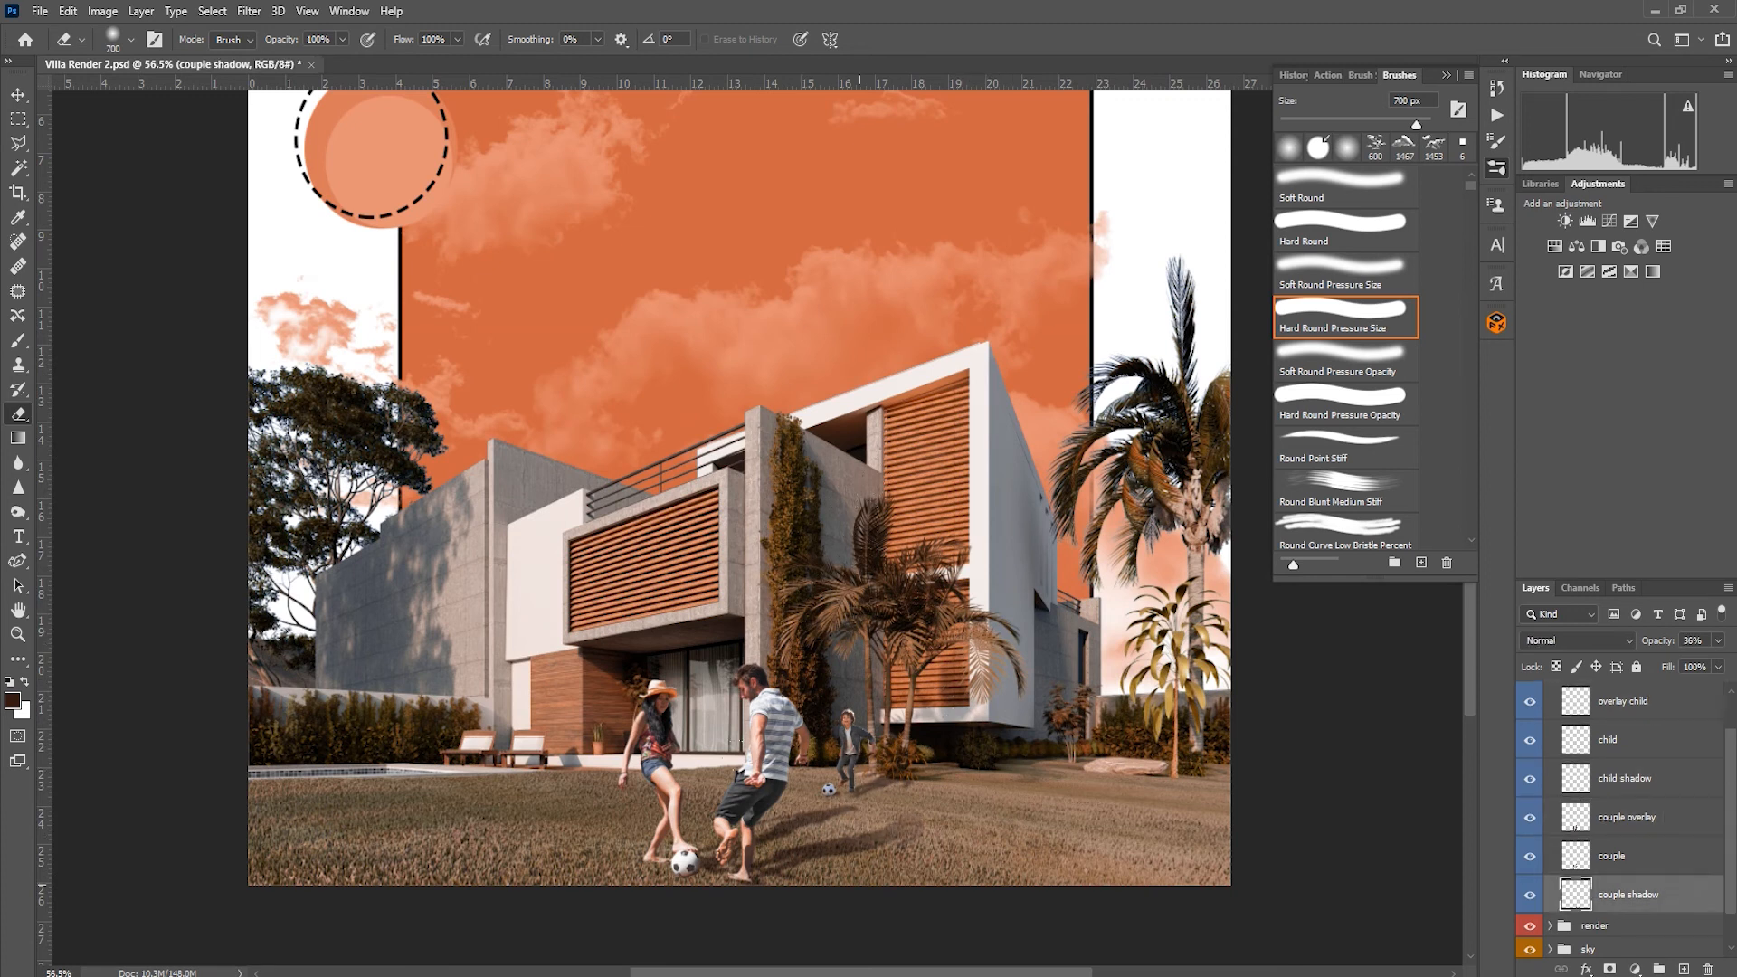
{"action": "key", "text": "v"}
{"action": "left_click_drag", "start_coordinate": [1717, 640], "coordinate": [1661, 669]}
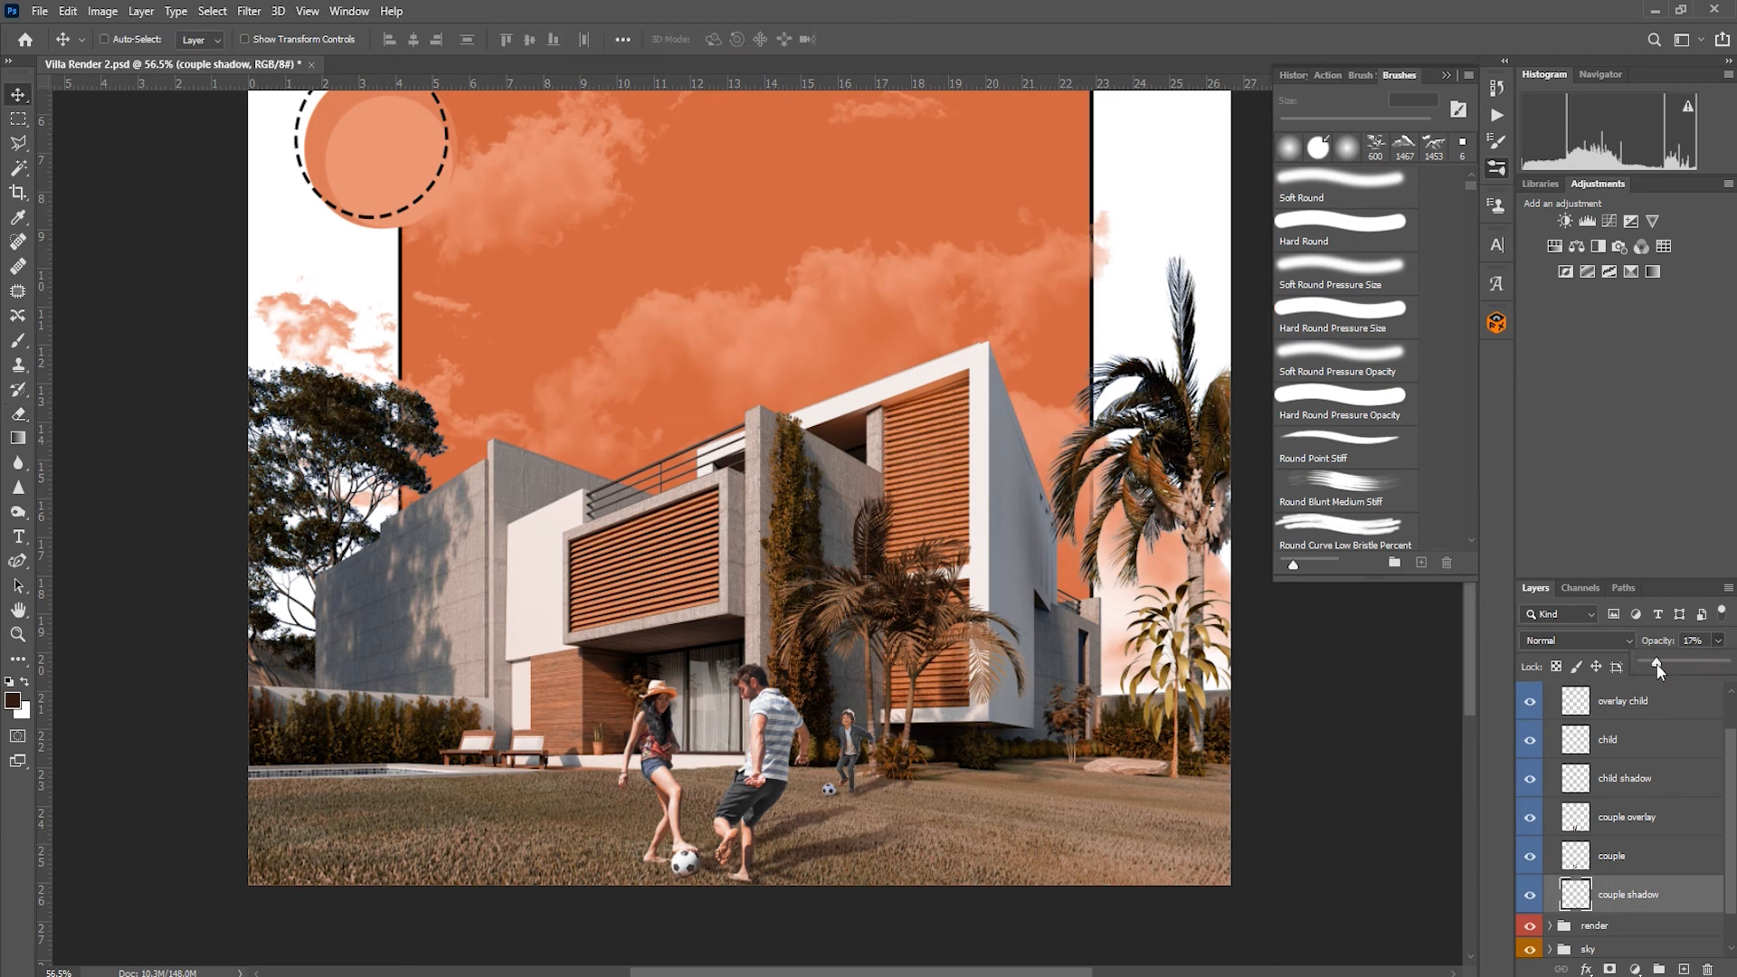
Step: Check the overlay child layer by toggling its visibility, and lower the child shadow layer's opacity to 29%
{"action": "left_click", "coordinate": [1652, 782]}
{"action": "left_click", "coordinate": [1626, 705]}
{"action": "left_click", "coordinate": [1531, 703]}
{"action": "left_click", "coordinate": [1531, 703]}
{"action": "left_click", "coordinate": [1624, 776]}
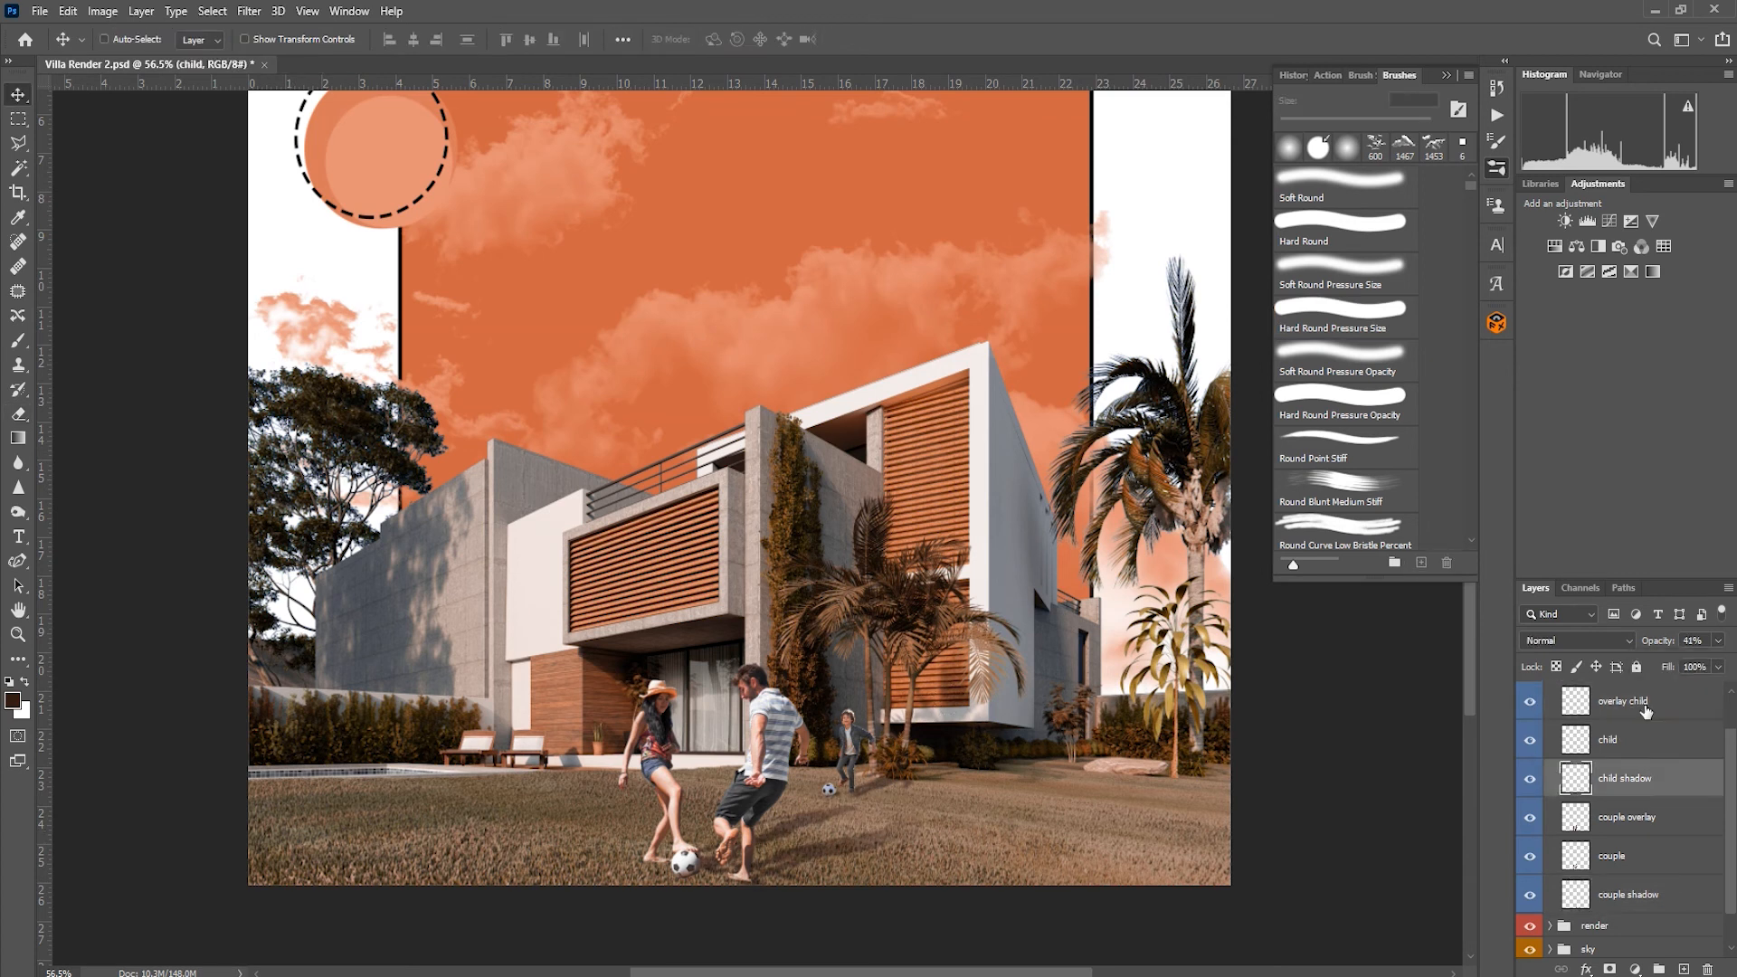
{"action": "left_click_drag", "start_coordinate": [1716, 640], "coordinate": [1670, 666]}
{"action": "scroll", "coordinate": [752, 797], "scroll_direction": "down", "scroll_amount": 5}
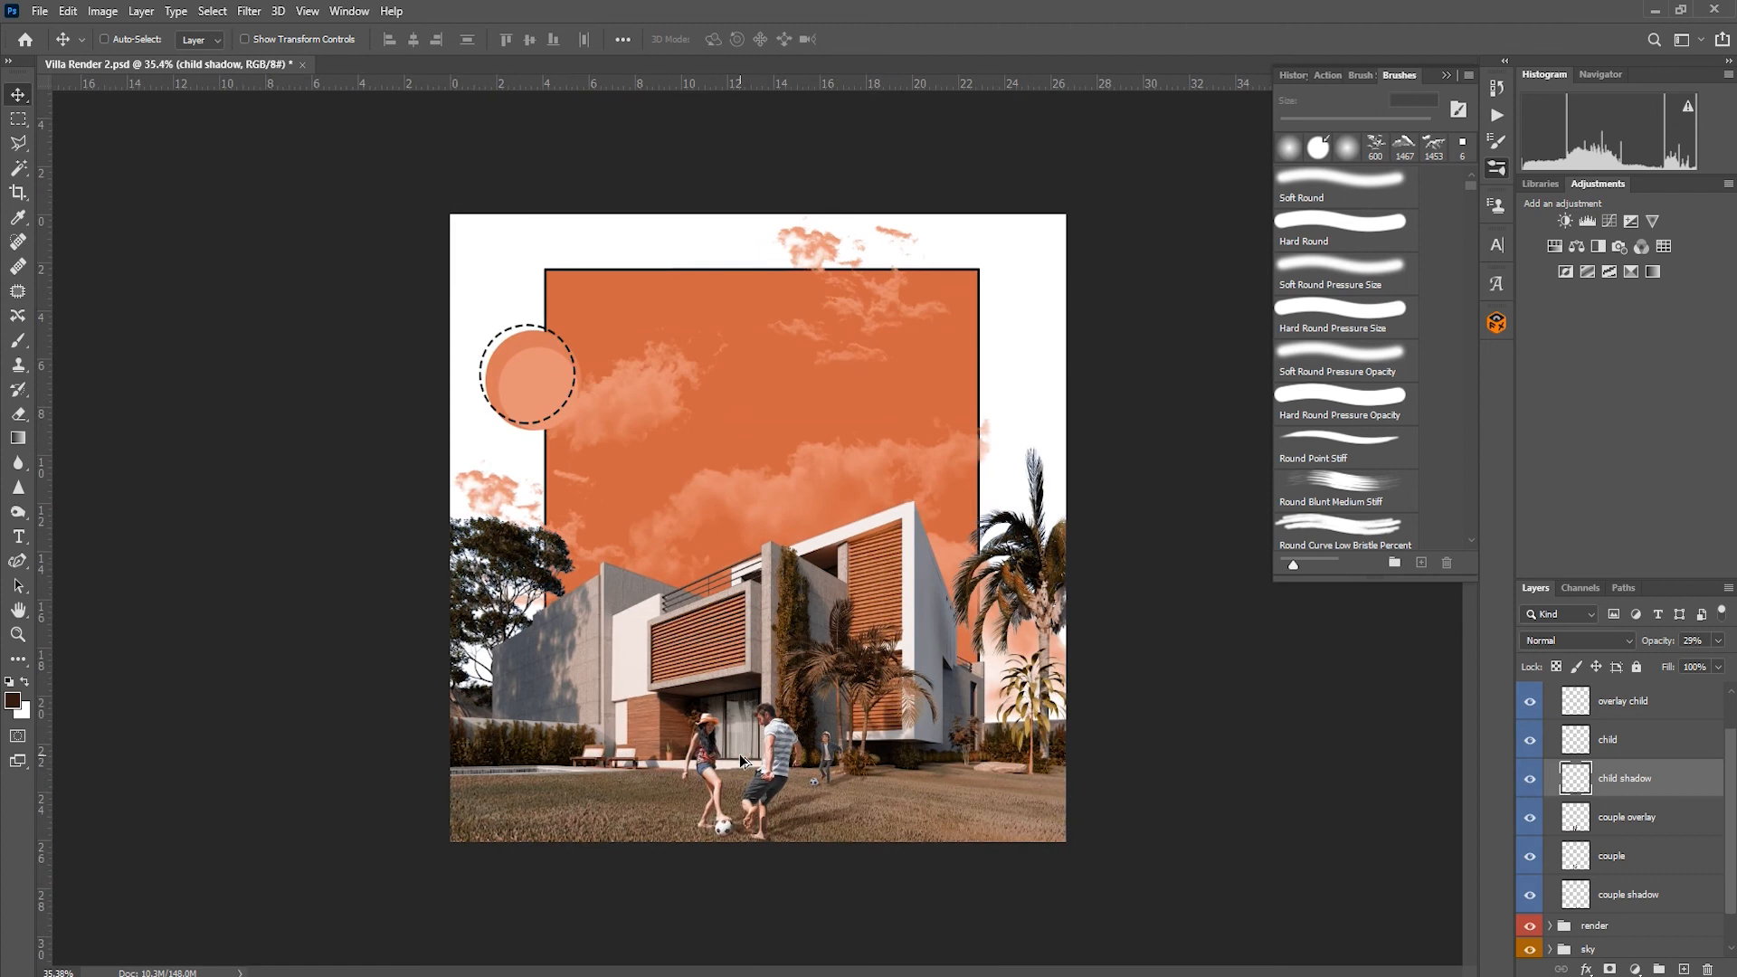
Step: Save the document with the softened people shadows
{"action": "scroll", "coordinate": [752, 797], "scroll_direction": "up", "scroll_amount": 3}
{"action": "scroll", "coordinate": [753, 798], "scroll_direction": "down", "scroll_amount": 1}
{"action": "left_click", "coordinate": [34, 9]}
{"action": "left_click", "coordinate": [58, 221]}
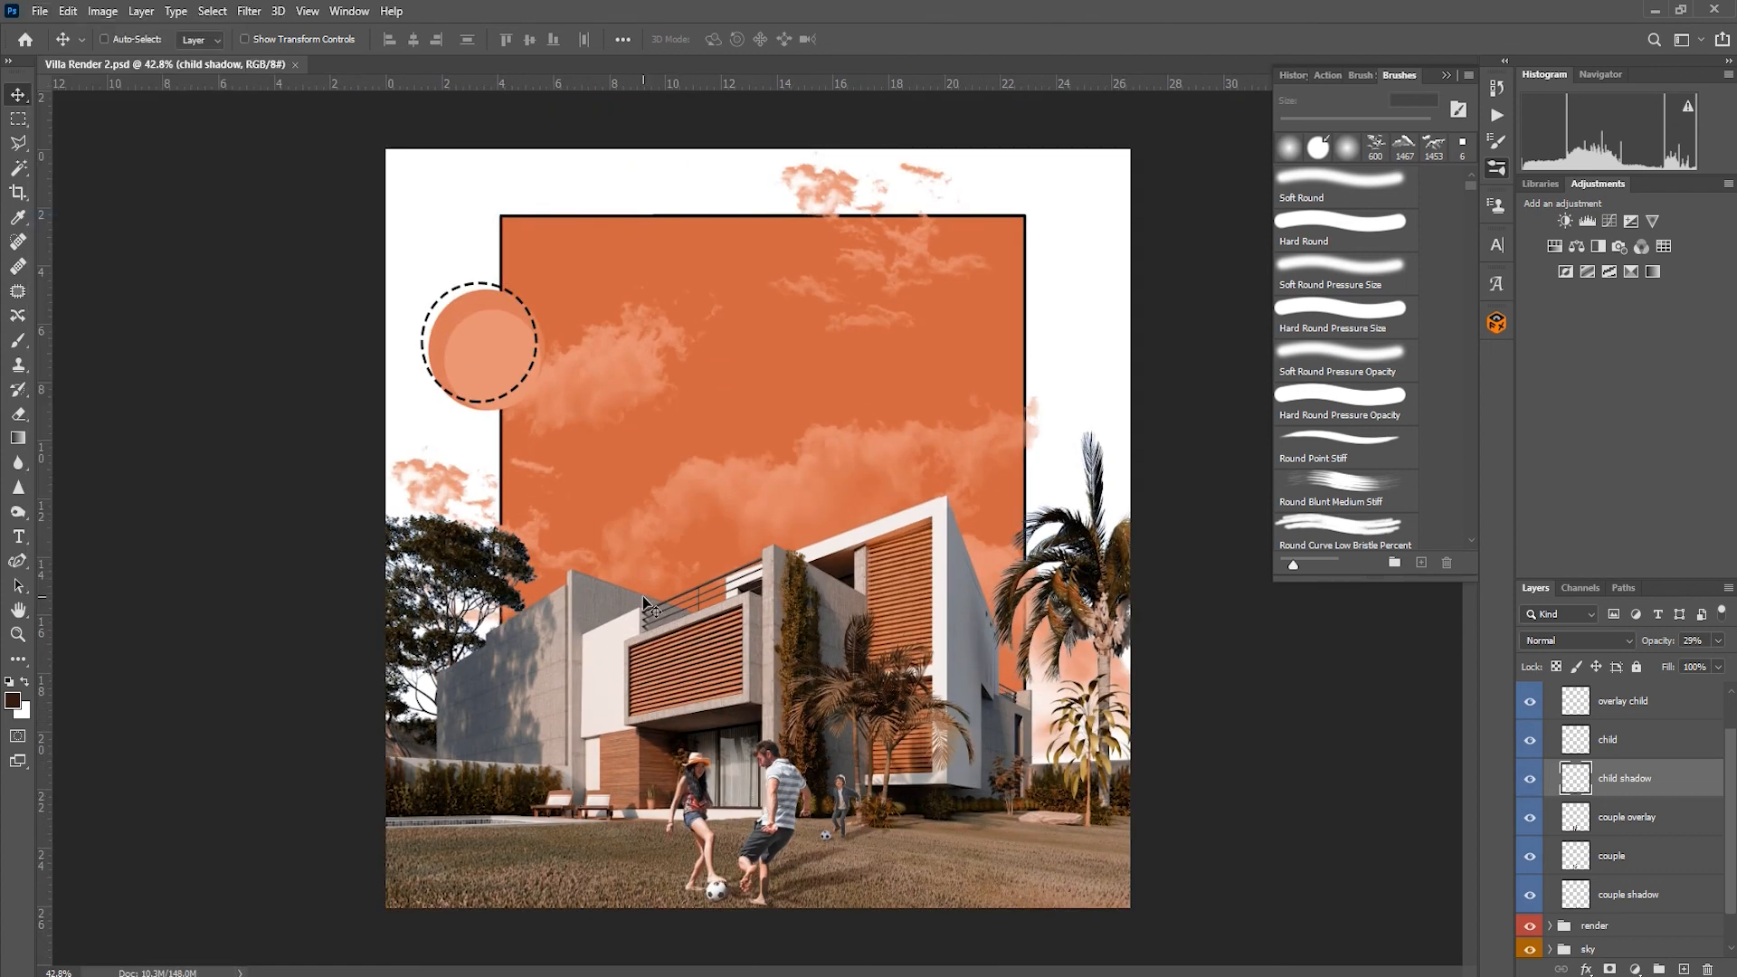